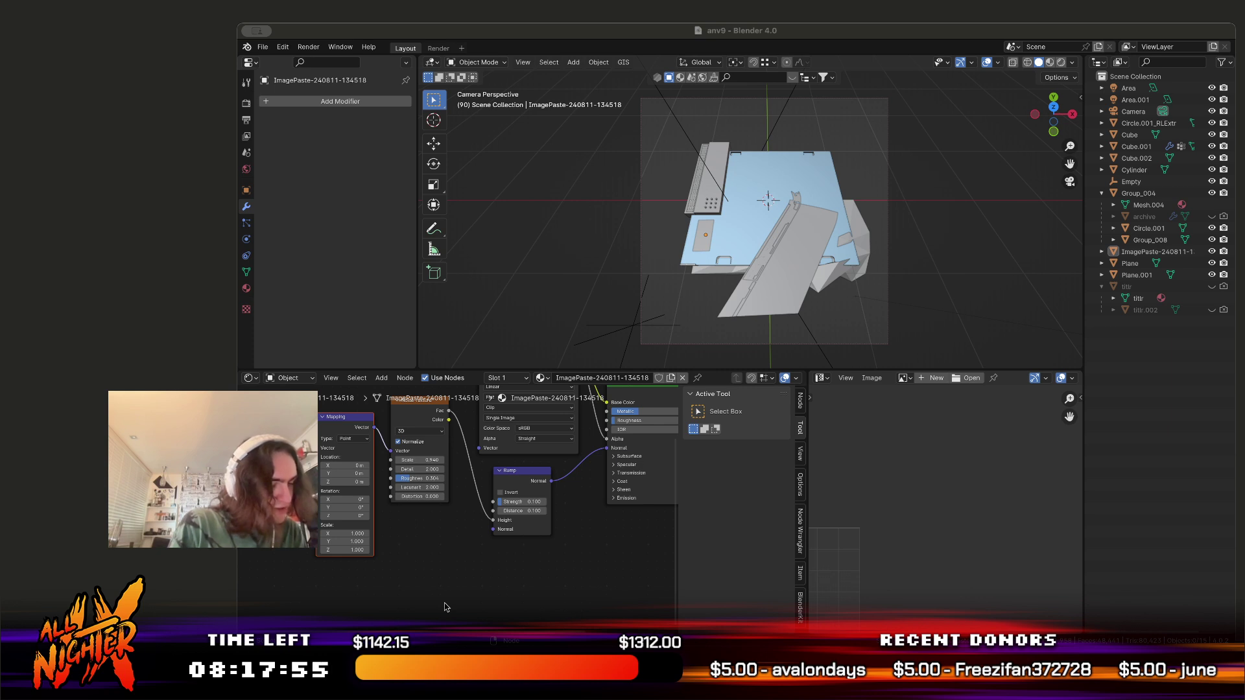
Show the camera view in rendered shading without overlays and enable viewport denoising in the Cycles render settings
{"action": "left_click", "coordinate": [665, 95]}
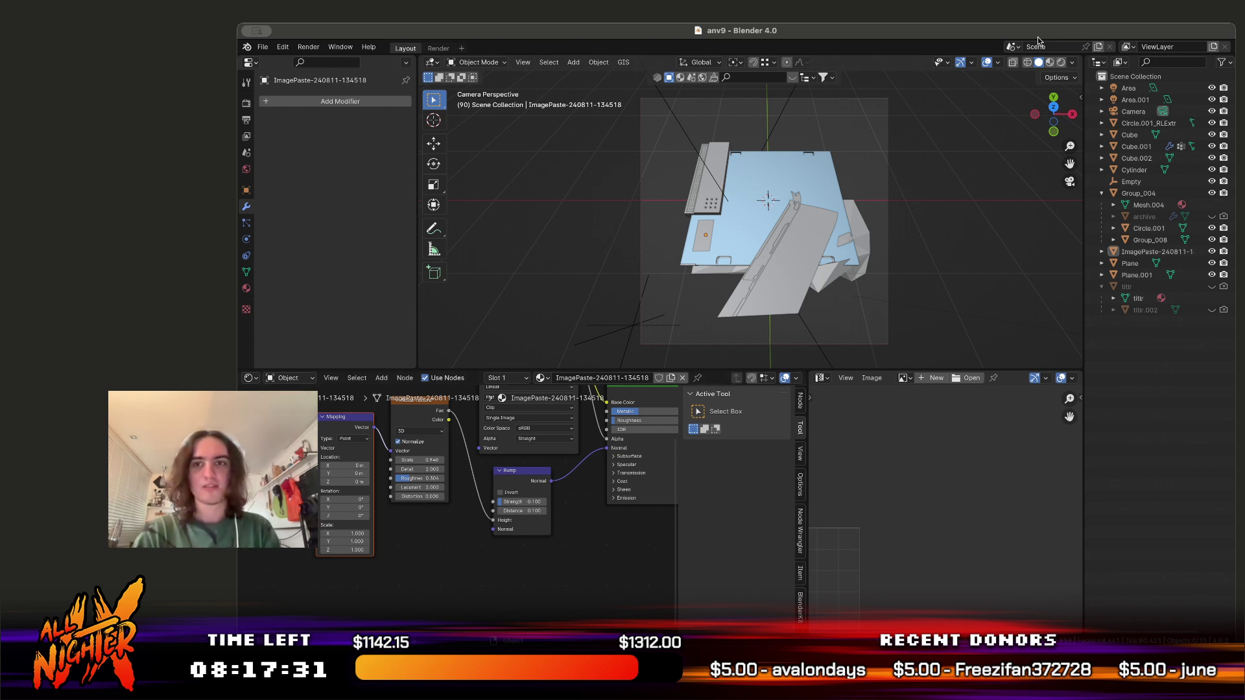
{"action": "left_click", "coordinate": [1061, 62]}
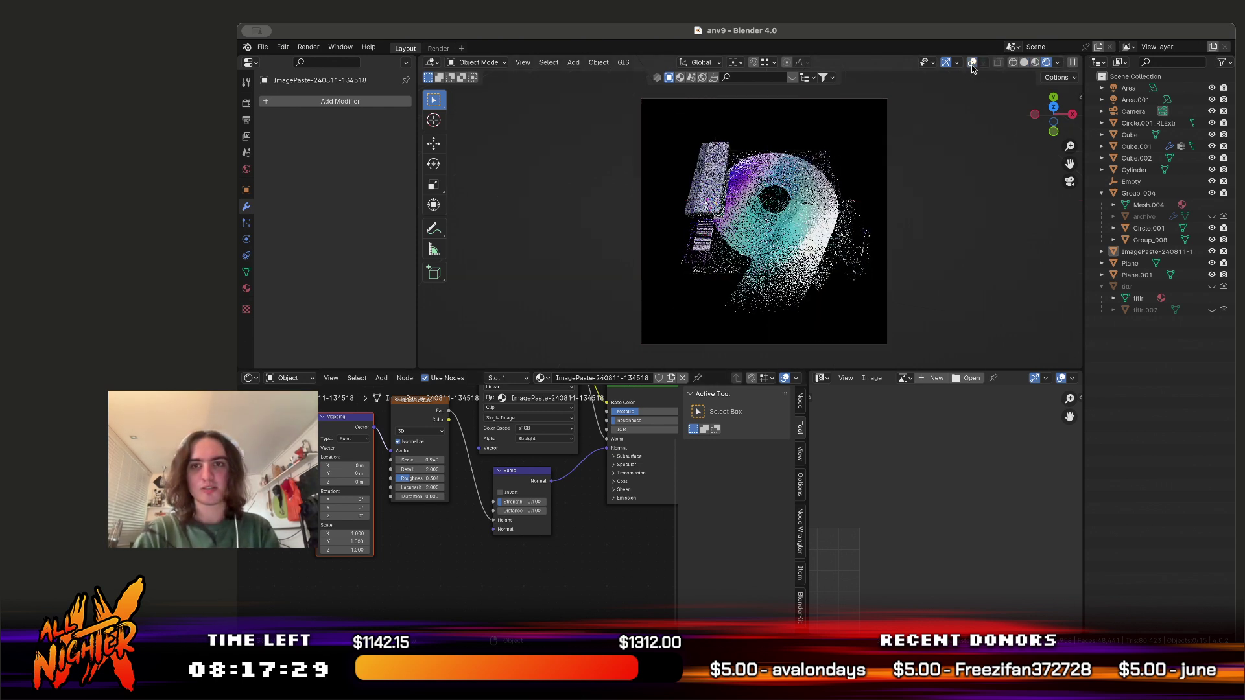
{"action": "left_click", "coordinate": [245, 103]}
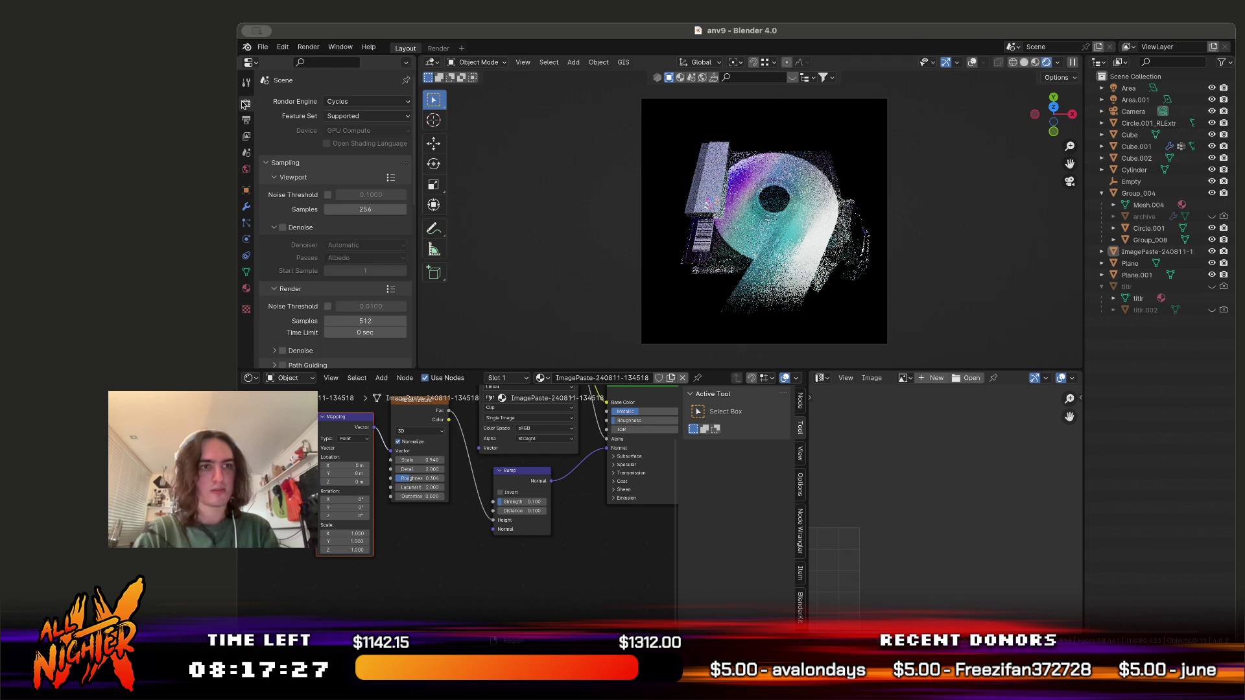
{"action": "left_click", "coordinate": [308, 225]}
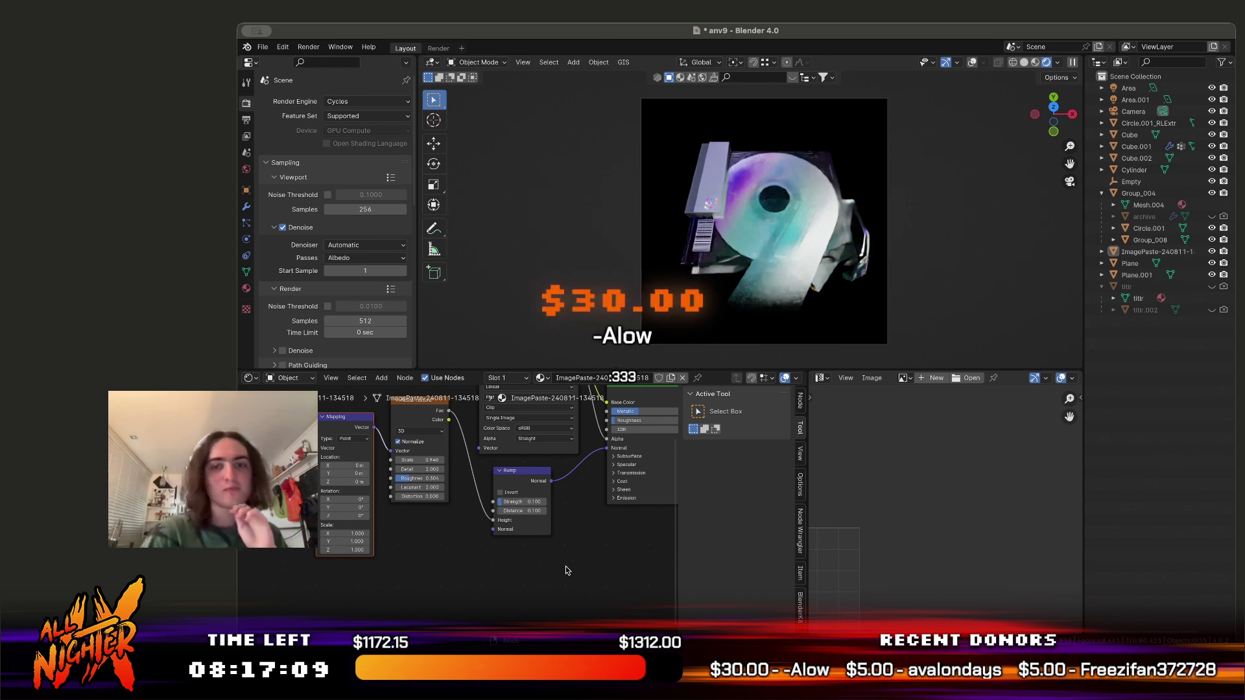
{"action": "key", "text": "ctrl+Right"}
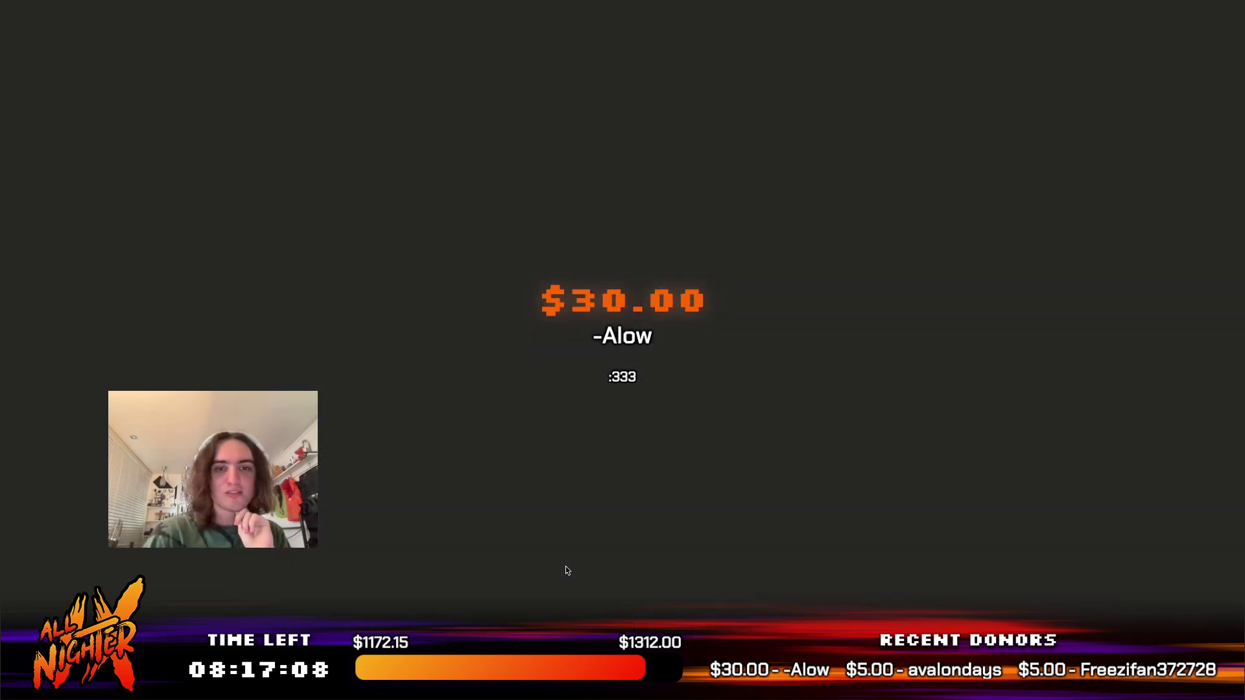
{"action": "key", "text": "ctrl+Left"}
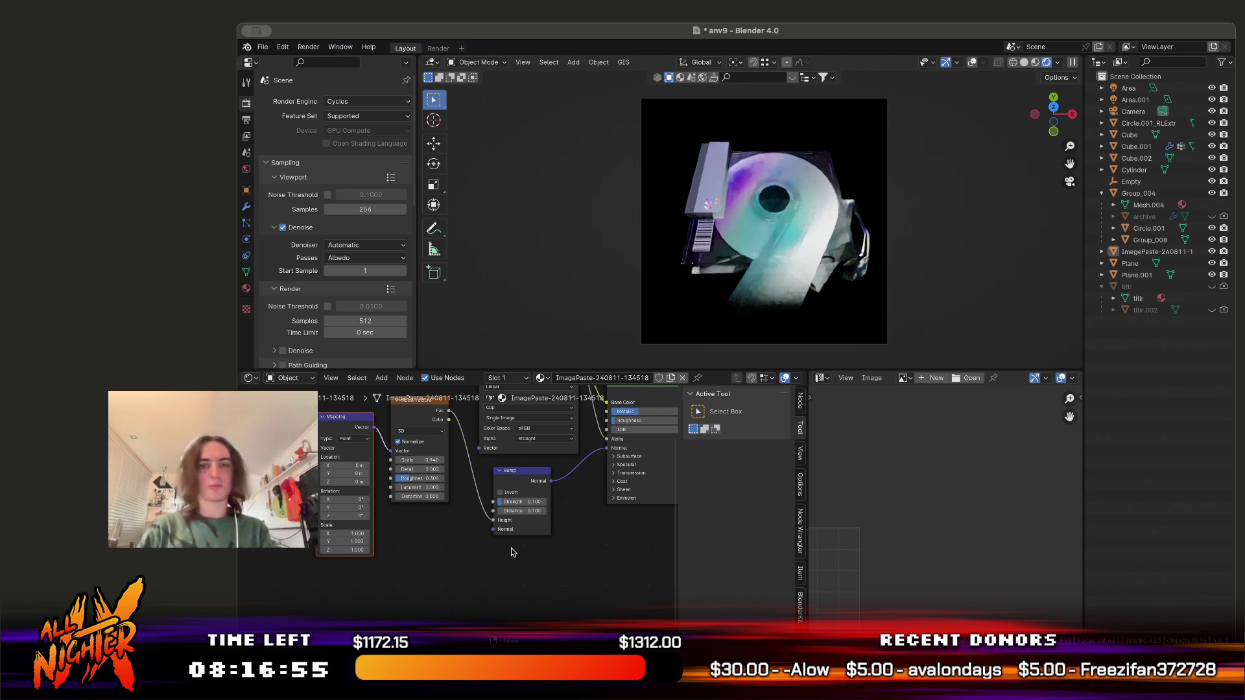
Return the 3D view to solid shading with overlays shown and enlarge the 3D viewport area downward
{"action": "left_click", "coordinate": [1023, 61]}
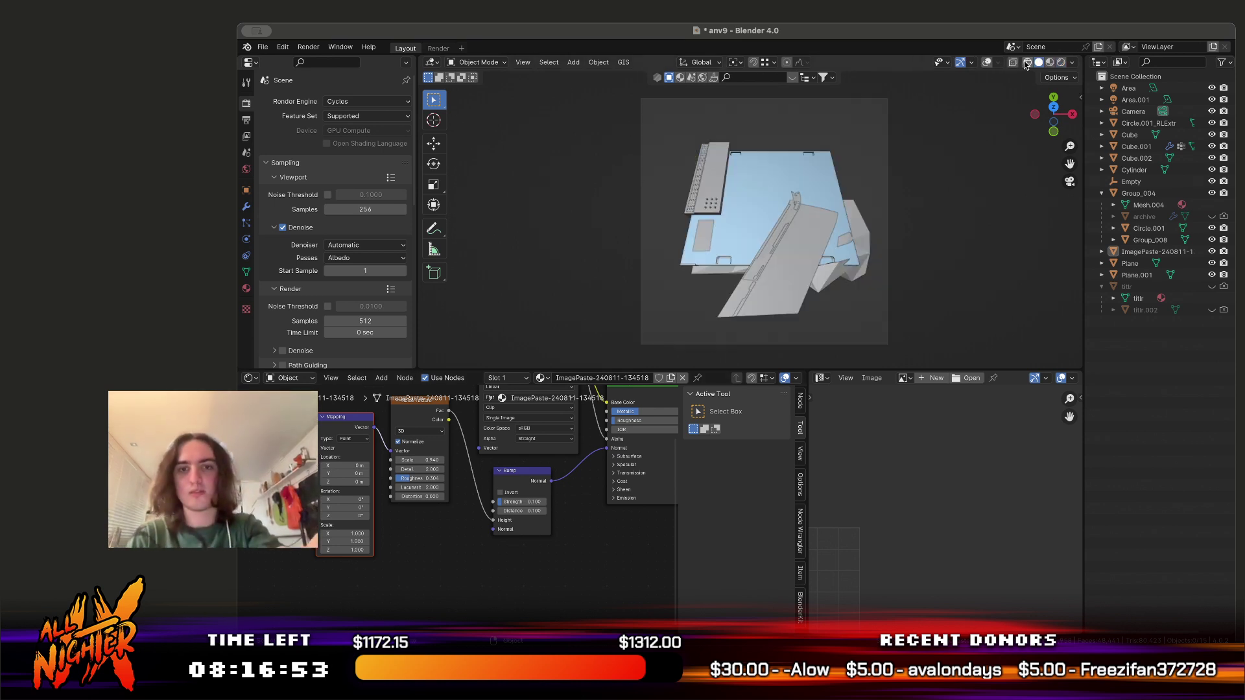
{"action": "middle_click_drag", "start_coordinate": [892, 209], "coordinate": [890, 213]}
{"action": "key", "text": "shift+alt+z"}
{"action": "scroll", "coordinate": [931, 168], "scroll_direction": "down", "scroll_amount": 5}
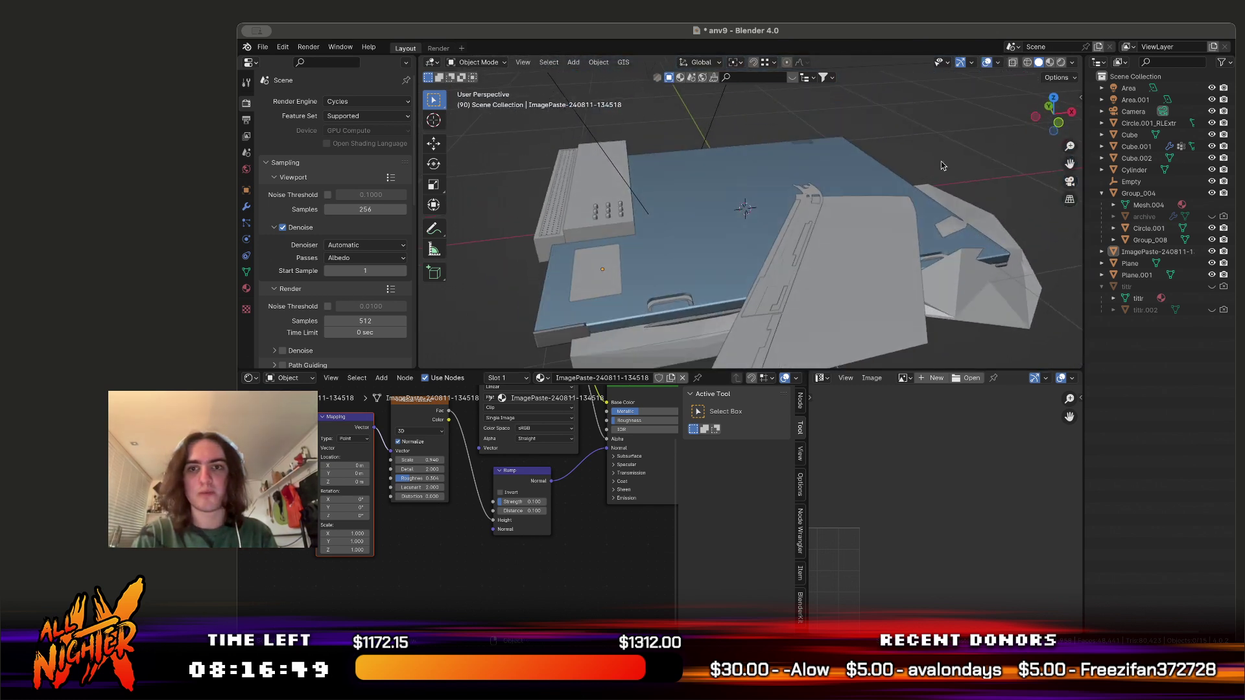
{"action": "scroll", "coordinate": [960, 154], "scroll_direction": "right", "scroll_amount": 4}
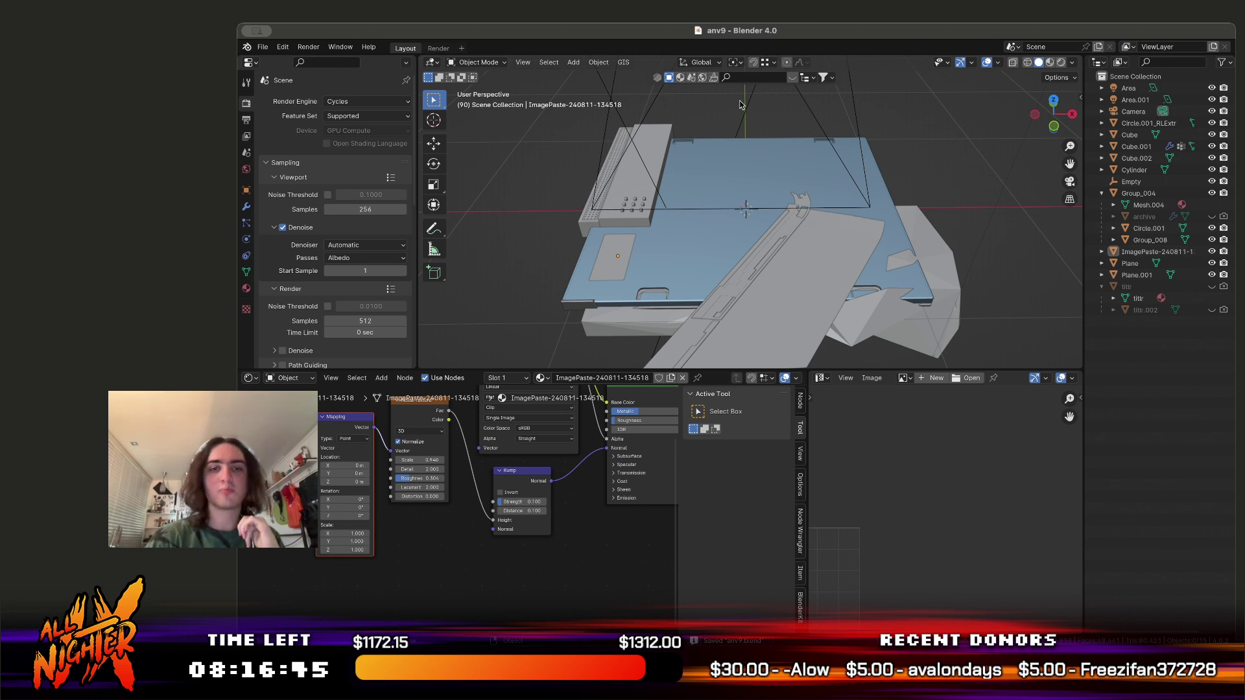
{"action": "left_click_drag", "start_coordinate": [721, 369], "coordinate": [720, 433]}
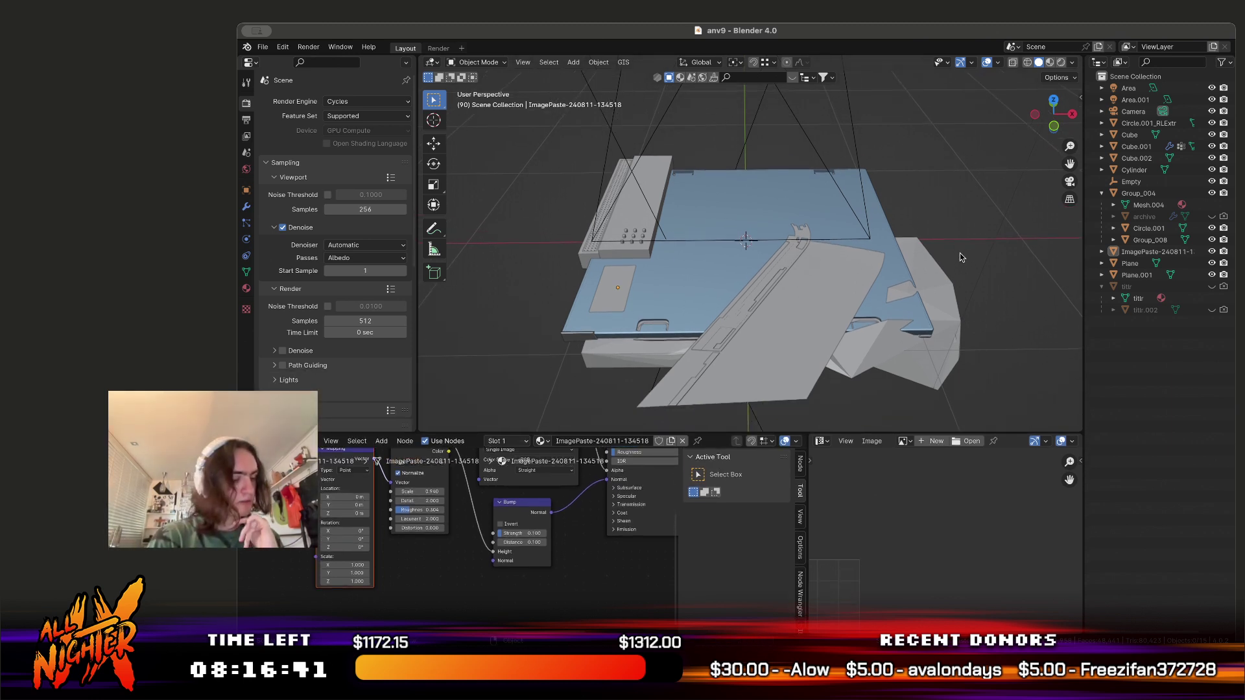
Examine the CD case assembly and its surrounding parts from several angles
{"action": "scroll", "coordinate": [962, 244], "scroll_direction": "left", "scroll_amount": 5}
{"action": "scroll", "coordinate": [962, 247], "scroll_direction": "left", "scroll_amount": 5}
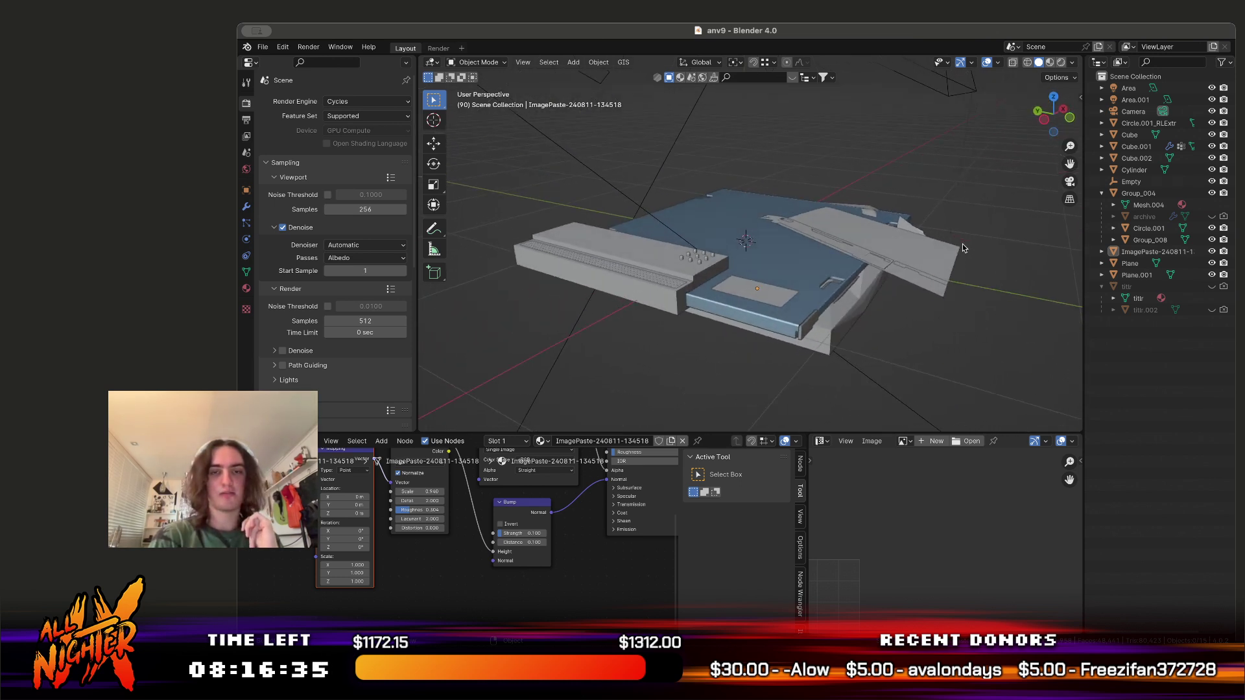
{"action": "scroll", "coordinate": [962, 244], "scroll_direction": "left", "scroll_amount": 5}
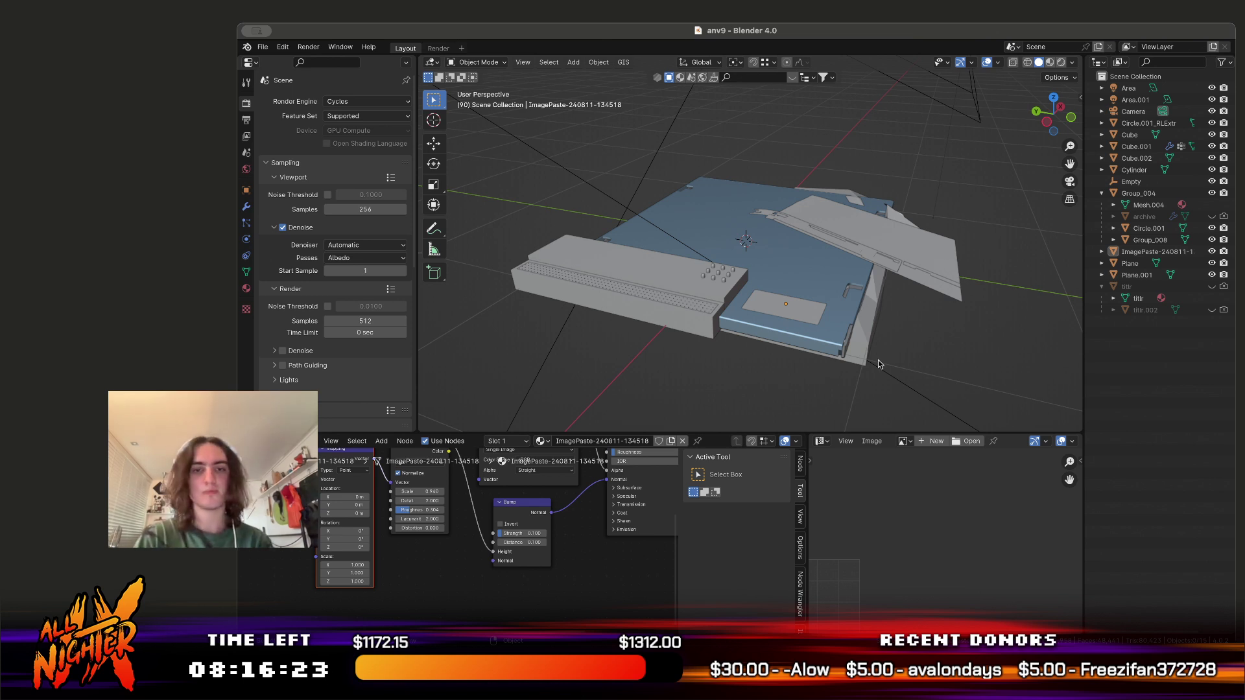
{"action": "key", "text": "ctrl+Right"}
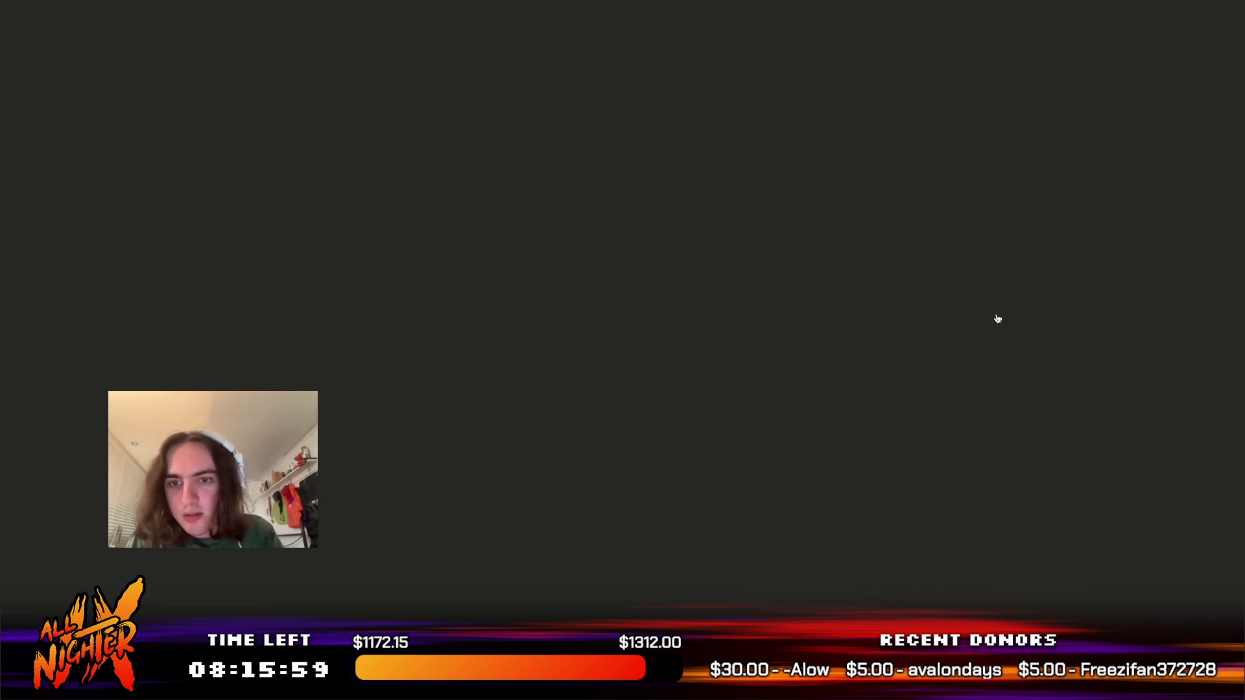
{"action": "key", "text": "super+Tab"}
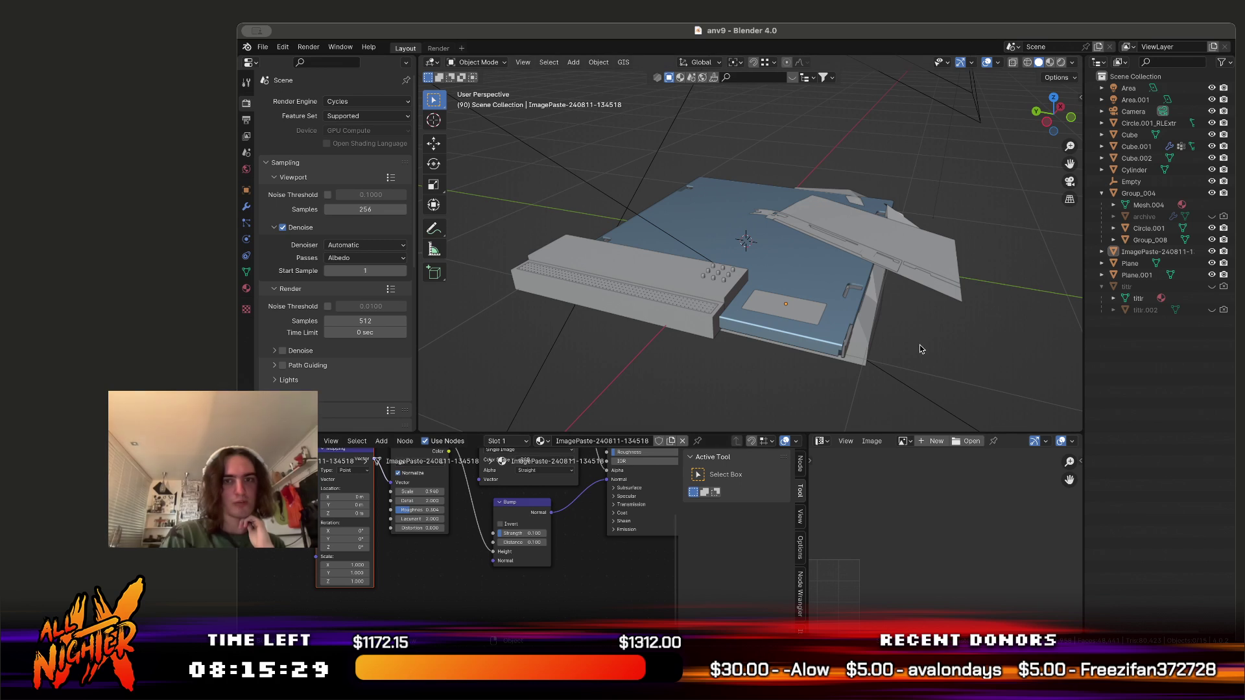
{"action": "scroll", "coordinate": [920, 345], "scroll_direction": "right", "scroll_amount": 5}
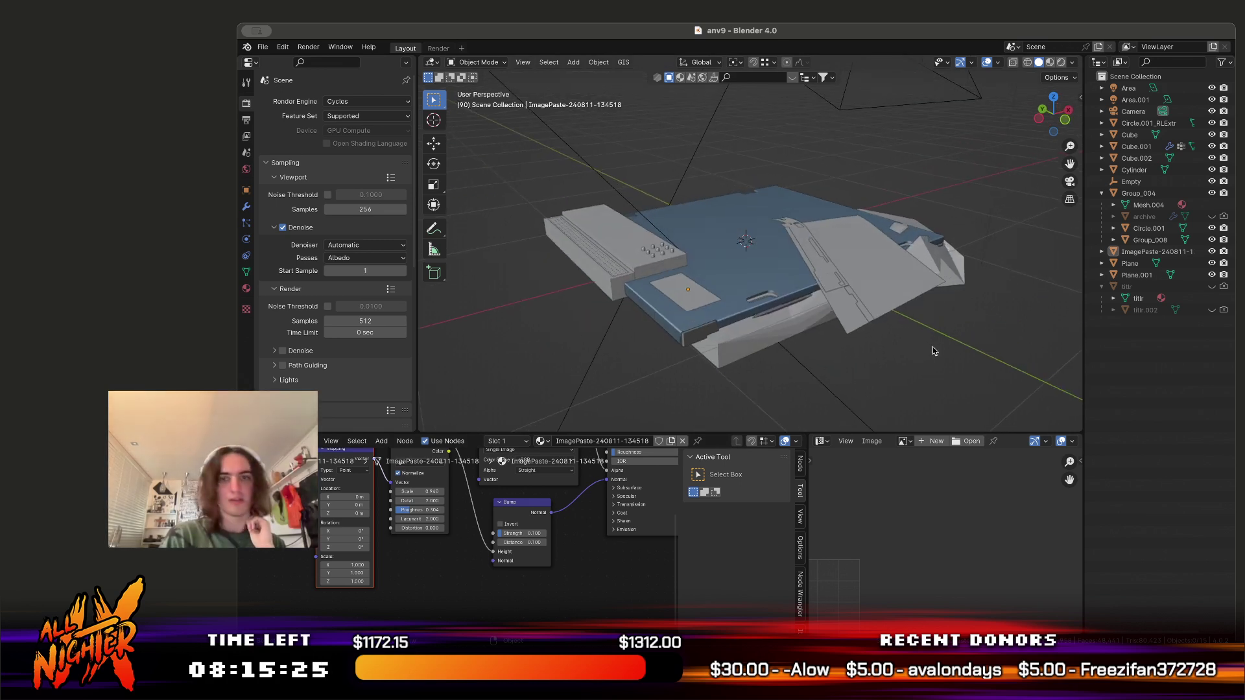
{"action": "scroll", "coordinate": [933, 351], "scroll_direction": "up", "scroll_amount": 5}
{"action": "scroll", "coordinate": [1028, 205], "scroll_direction": "down", "scroll_amount": 10}
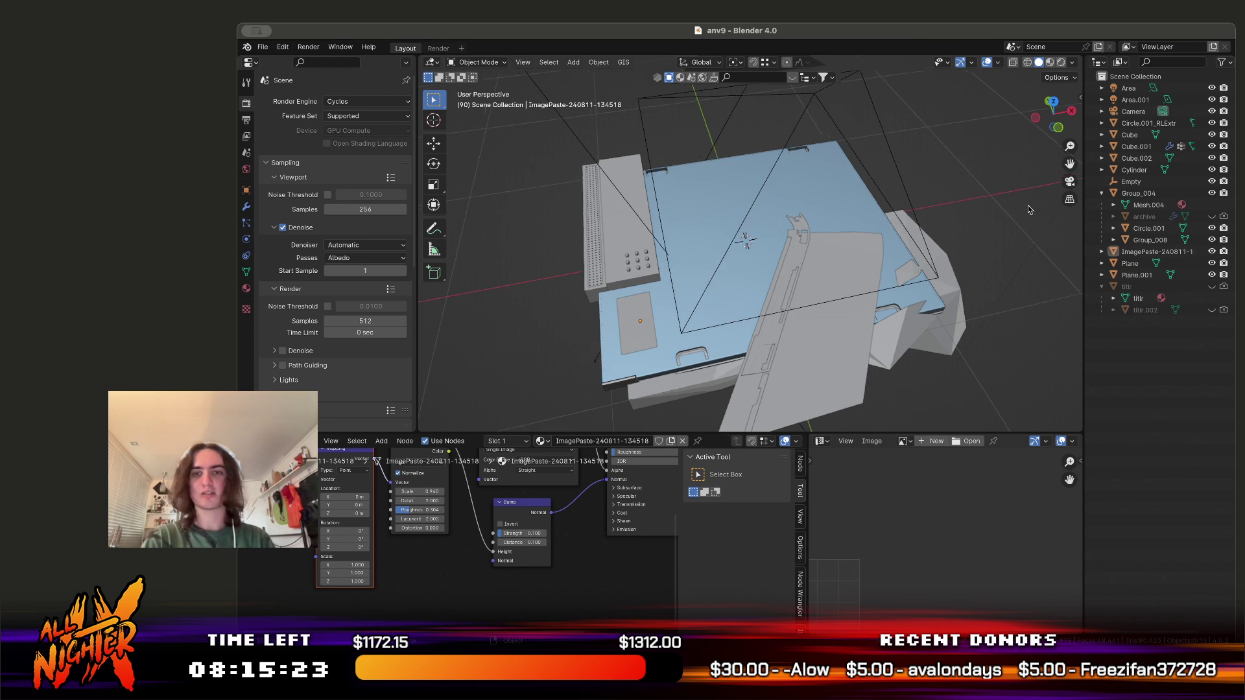
Preview the assembly through the camera in rendered shading with overlays hidden
{"action": "left_click", "coordinate": [1070, 181]}
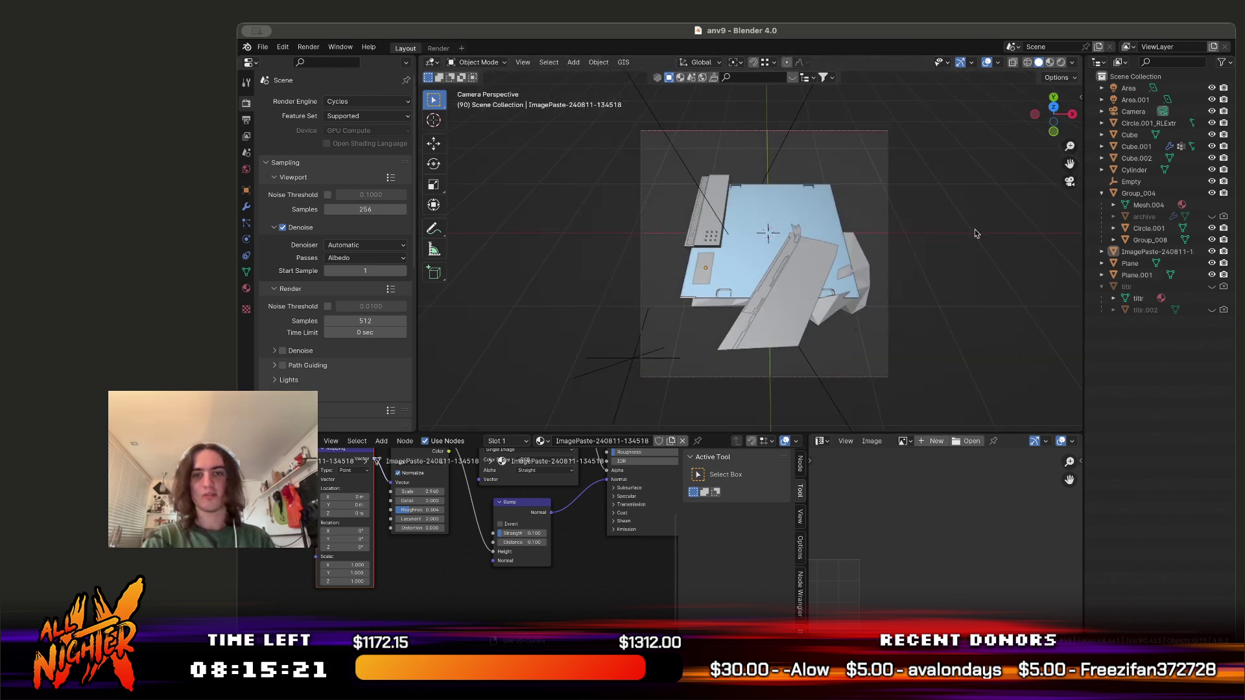
{"action": "scroll", "coordinate": [977, 228], "scroll_direction": "down", "scroll_amount": 2, "text": "shift"}
{"action": "scroll", "coordinate": [975, 228], "scroll_direction": "up", "scroll_amount": 3}
{"action": "scroll", "coordinate": [971, 162], "scroll_direction": "down", "scroll_amount": 1}
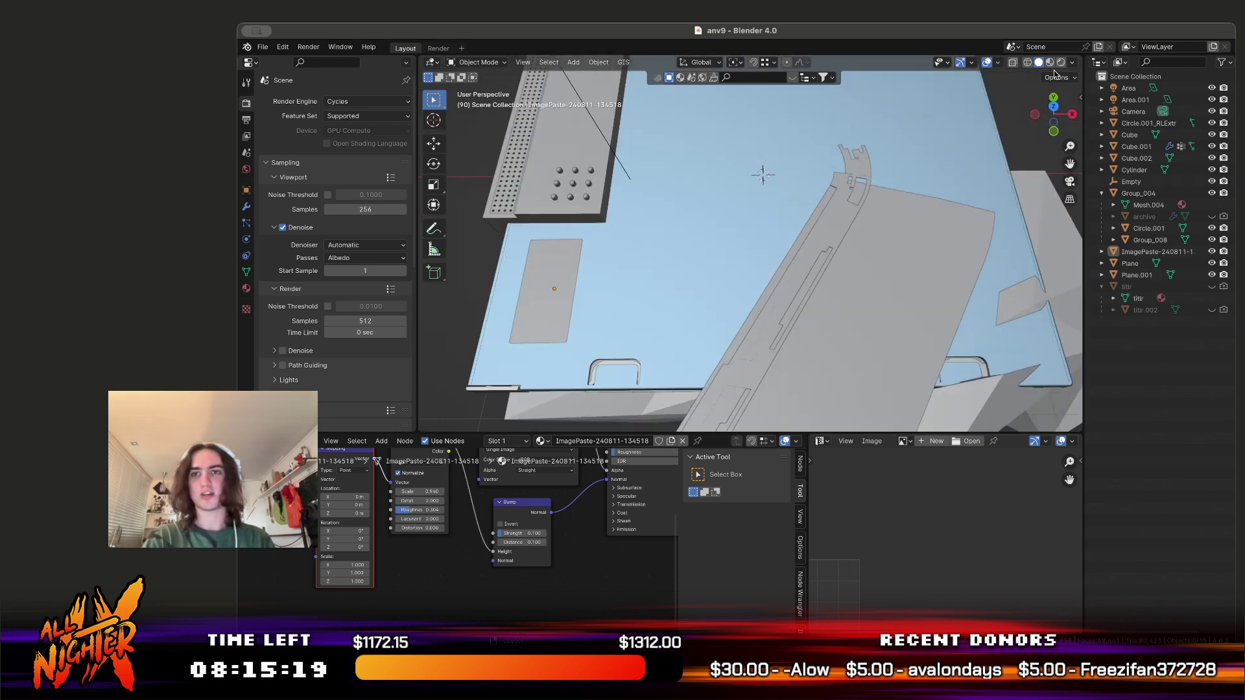
{"action": "left_click", "coordinate": [1069, 181]}
{"action": "left_click", "coordinate": [1060, 62]}
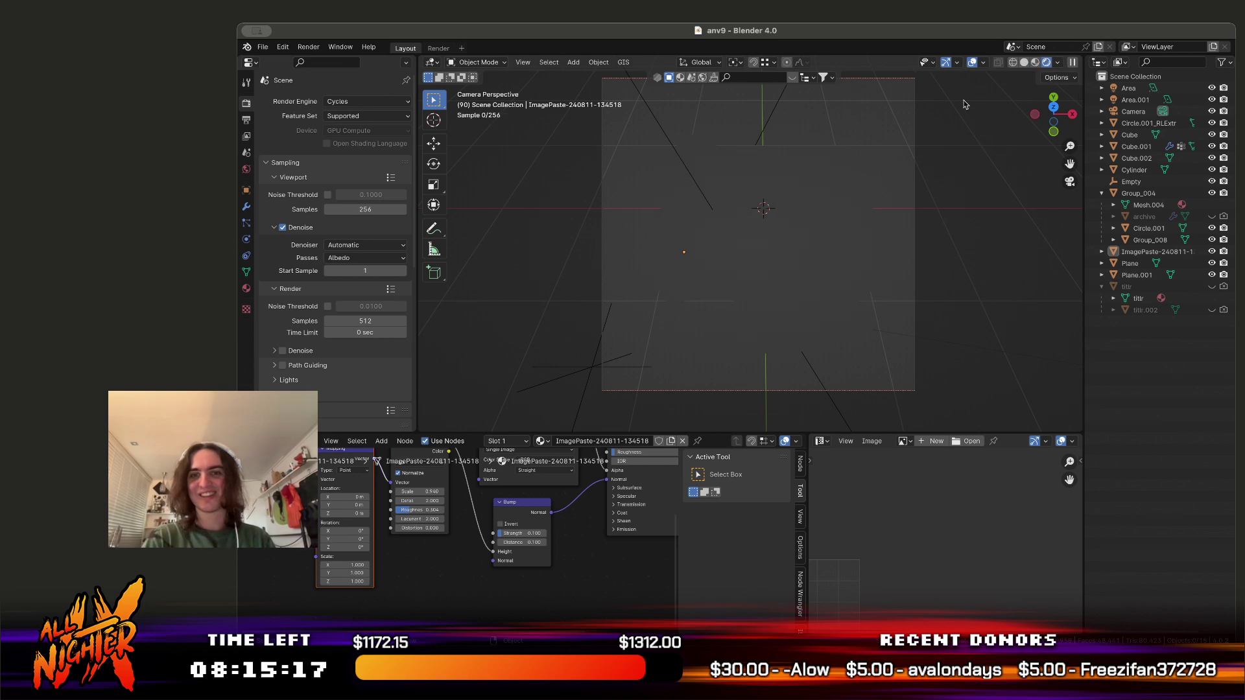
{"action": "left_click", "coordinate": [972, 63]}
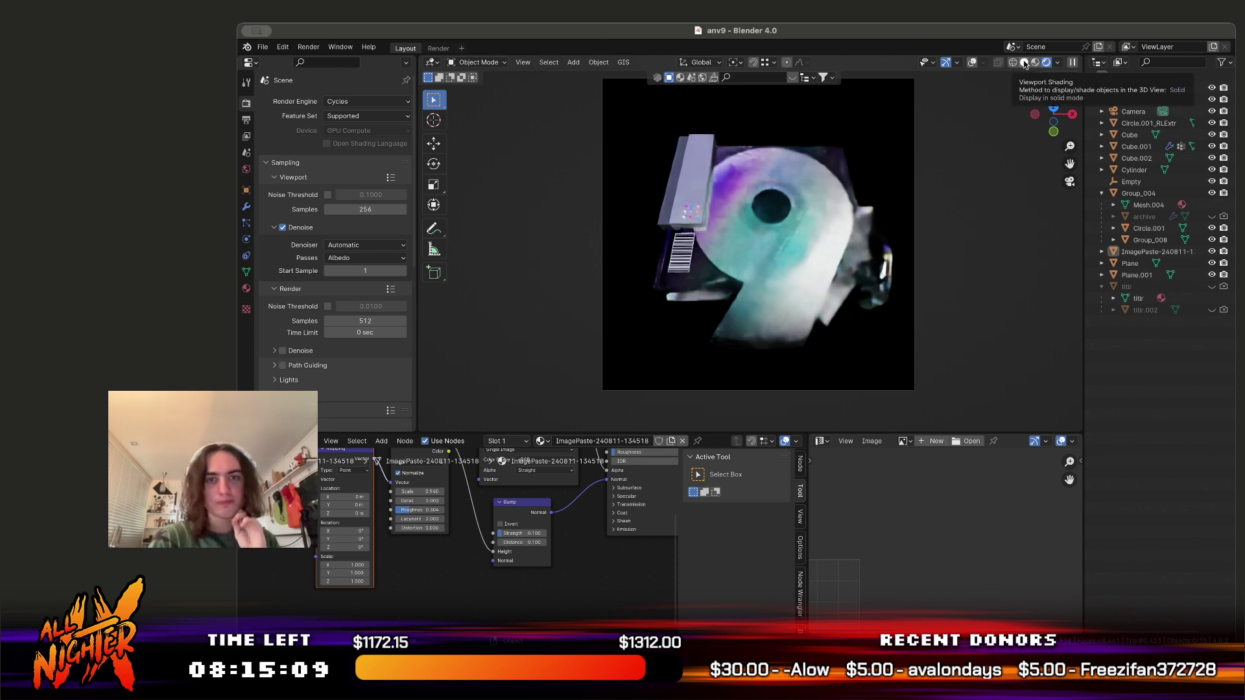
Restore solid shading with overlays and isolate the CD tray Group_004 in local view
{"action": "left_click", "coordinate": [1024, 63]}
{"action": "left_click", "coordinate": [989, 63]}
{"action": "middle_click_drag", "start_coordinate": [989, 130], "coordinate": [972, 200]}
{"action": "left_click", "coordinate": [885, 206]}
{"action": "left_click", "coordinate": [871, 211]}
{"action": "middle_click_drag", "start_coordinate": [871, 211], "coordinate": [870, 213]}
{"action": "key", "text": "KP_Divide"}
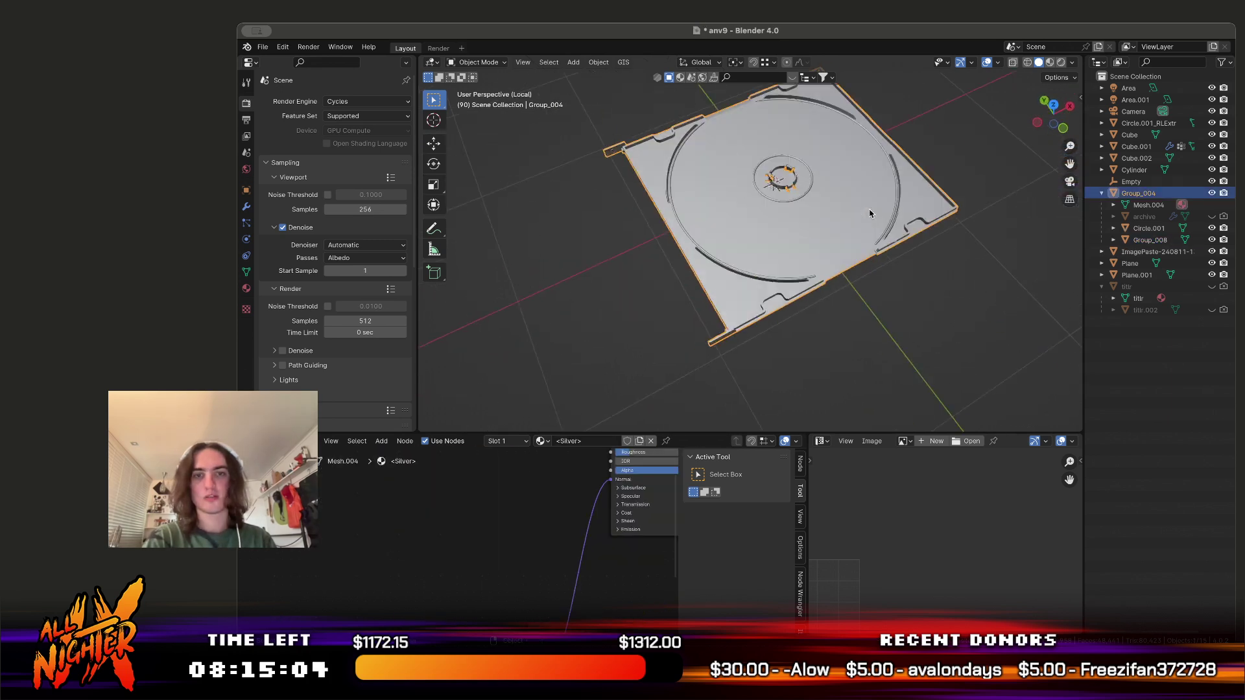
Inspect the isolated tray and its Silver material nodes in material preview shading
{"action": "middle_click_drag", "start_coordinate": [612, 502], "coordinate": [448, 580]}
{"action": "scroll", "coordinate": [448, 580], "scroll_direction": "down", "scroll_amount": 2}
{"action": "left_click", "coordinate": [1049, 62]}
{"action": "middle_click_drag", "start_coordinate": [1031, 302], "coordinate": [937, 265]}
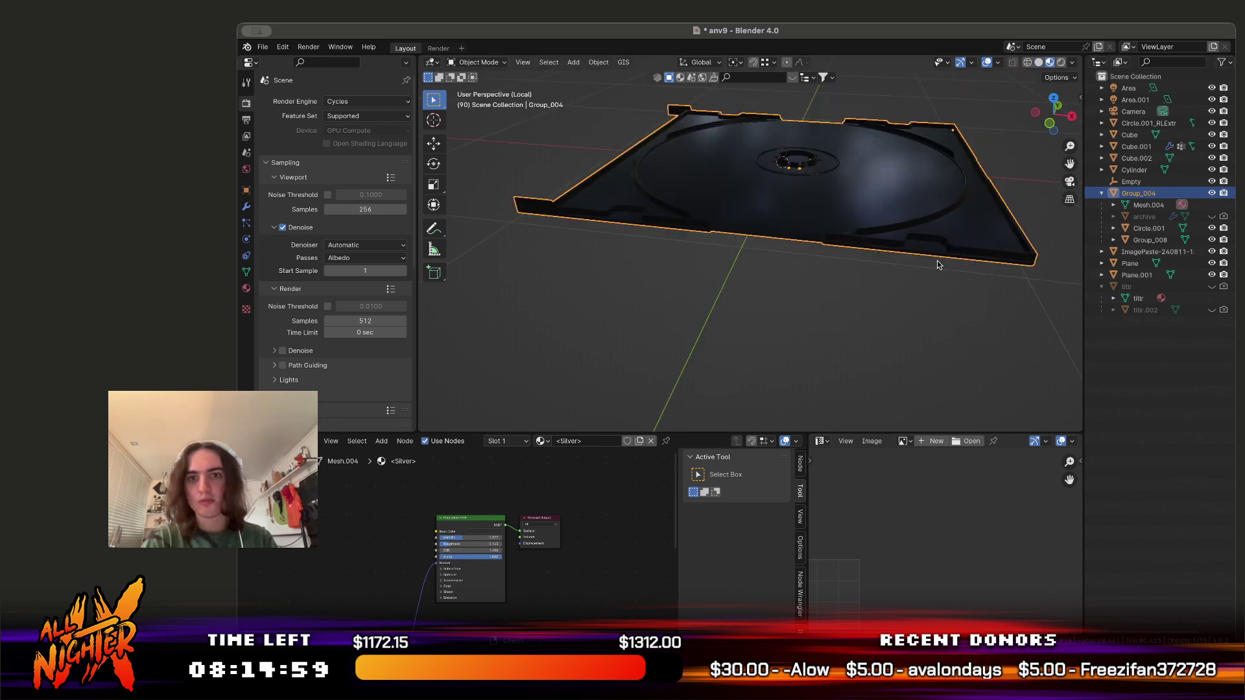
{"action": "scroll", "coordinate": [937, 265], "scroll_direction": "left", "scroll_amount": 5}
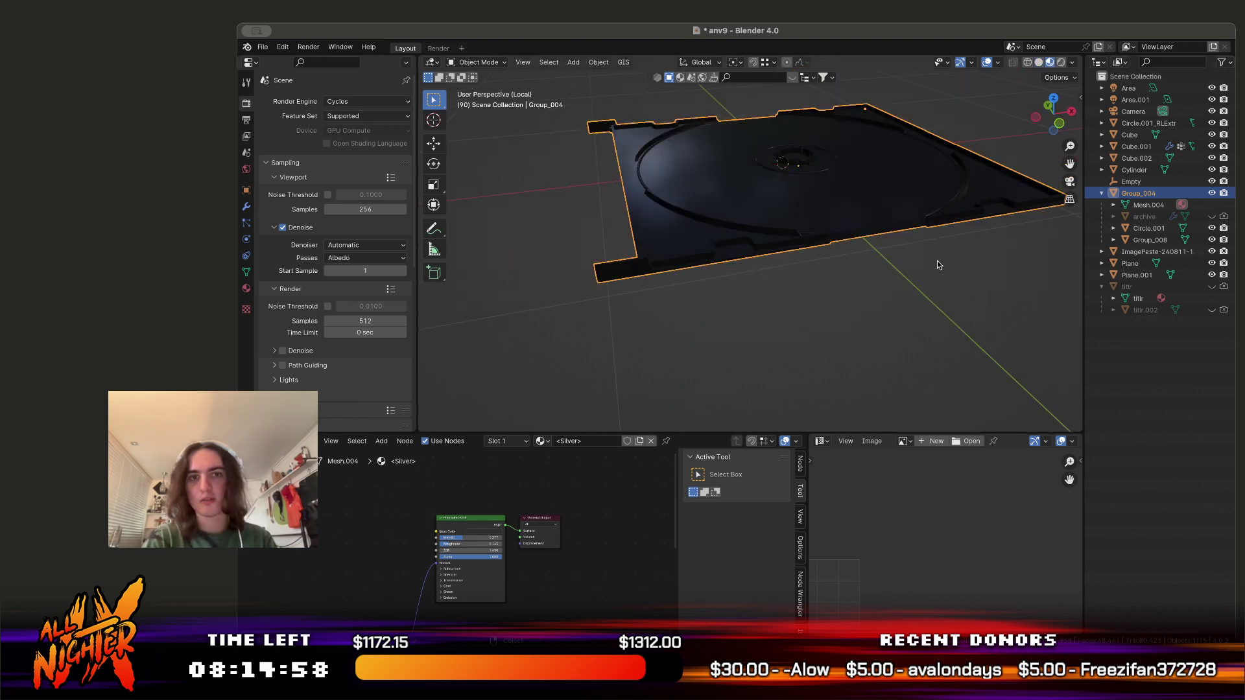
Leave the tray's isolation, isolate it together with the blue case cover in local view, and examine their side edge and underside
{"action": "key", "text": "KP_Divide"}
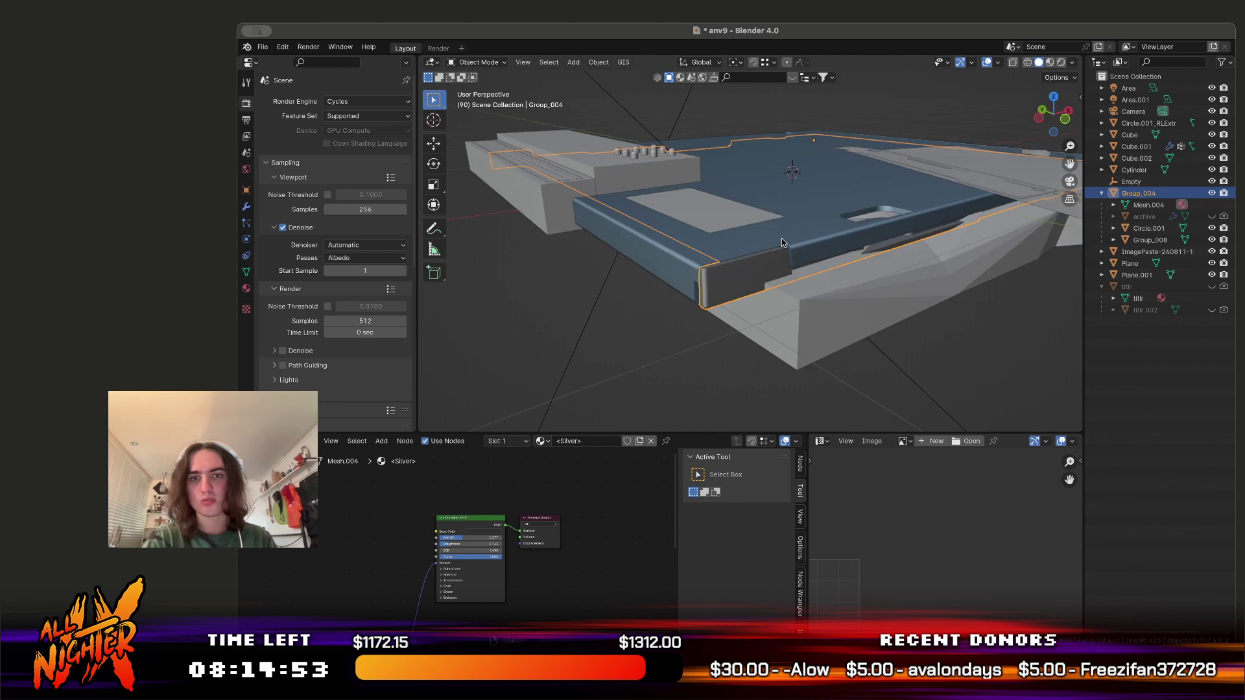
{"action": "key", "text": "KP_Divide"}
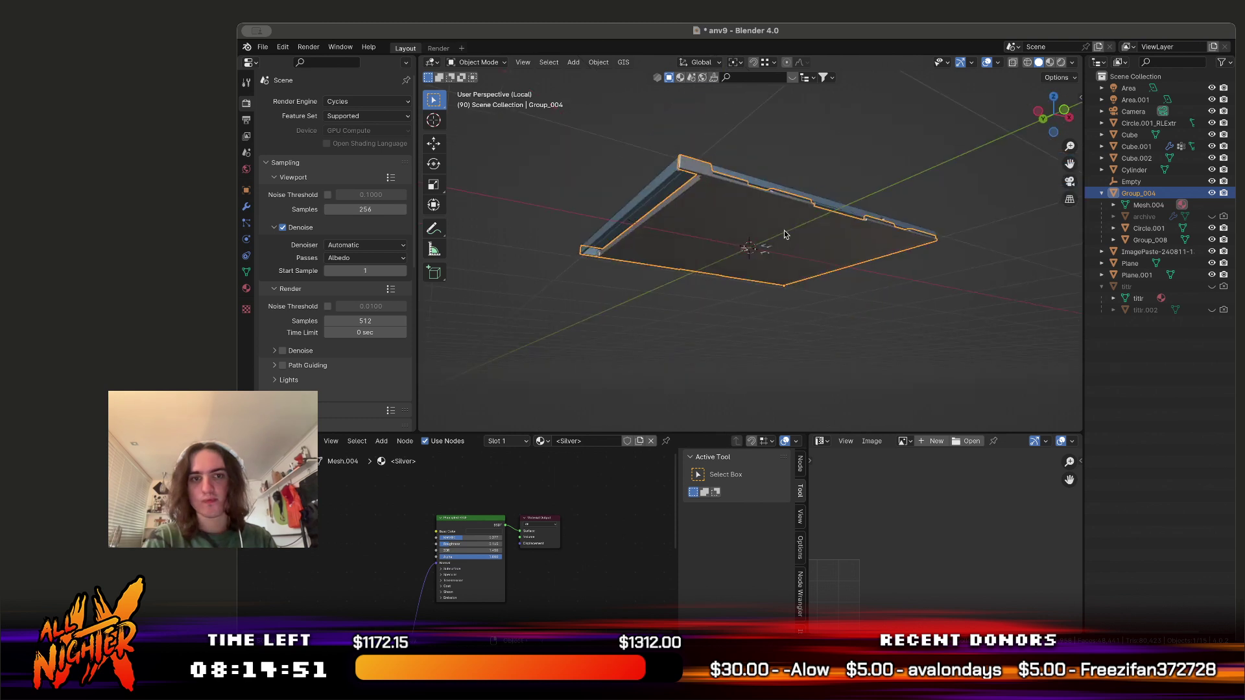
{"action": "middle_click_drag", "start_coordinate": [784, 235], "coordinate": [804, 249]}
{"action": "scroll", "coordinate": [804, 250], "scroll_direction": "up", "scroll_amount": 2}
{"action": "left_click", "coordinate": [866, 316]}
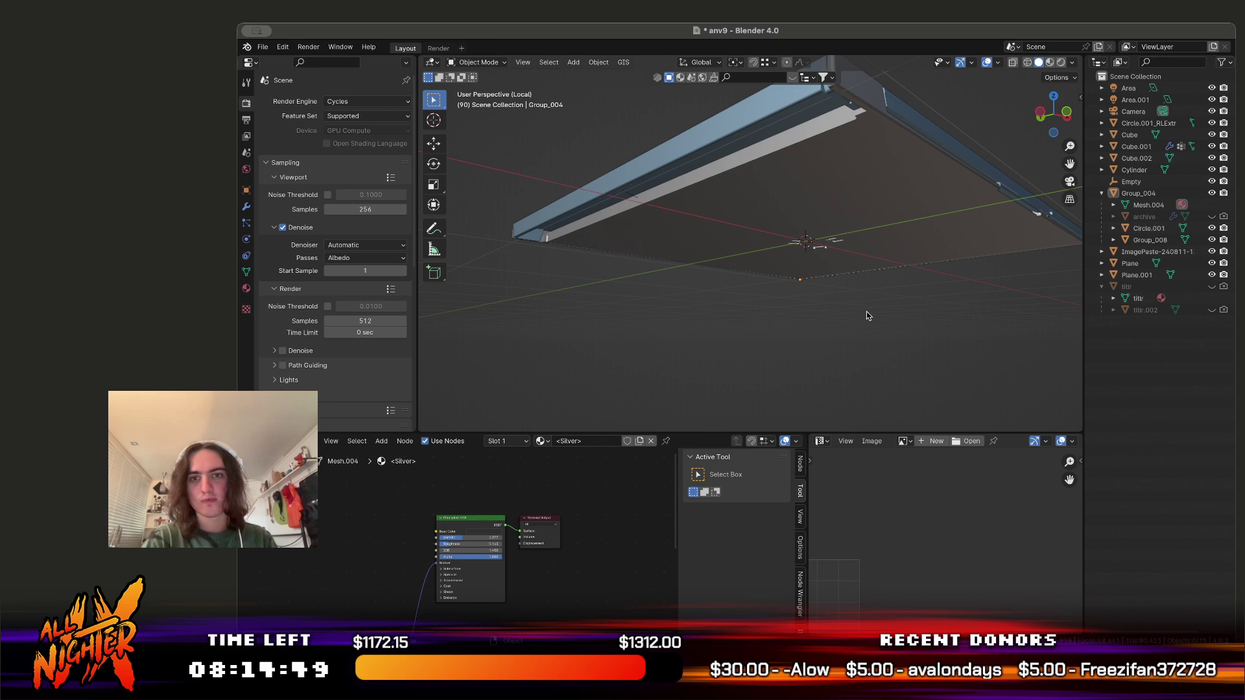
{"action": "scroll", "coordinate": [866, 316], "scroll_direction": "left", "scroll_amount": 3}
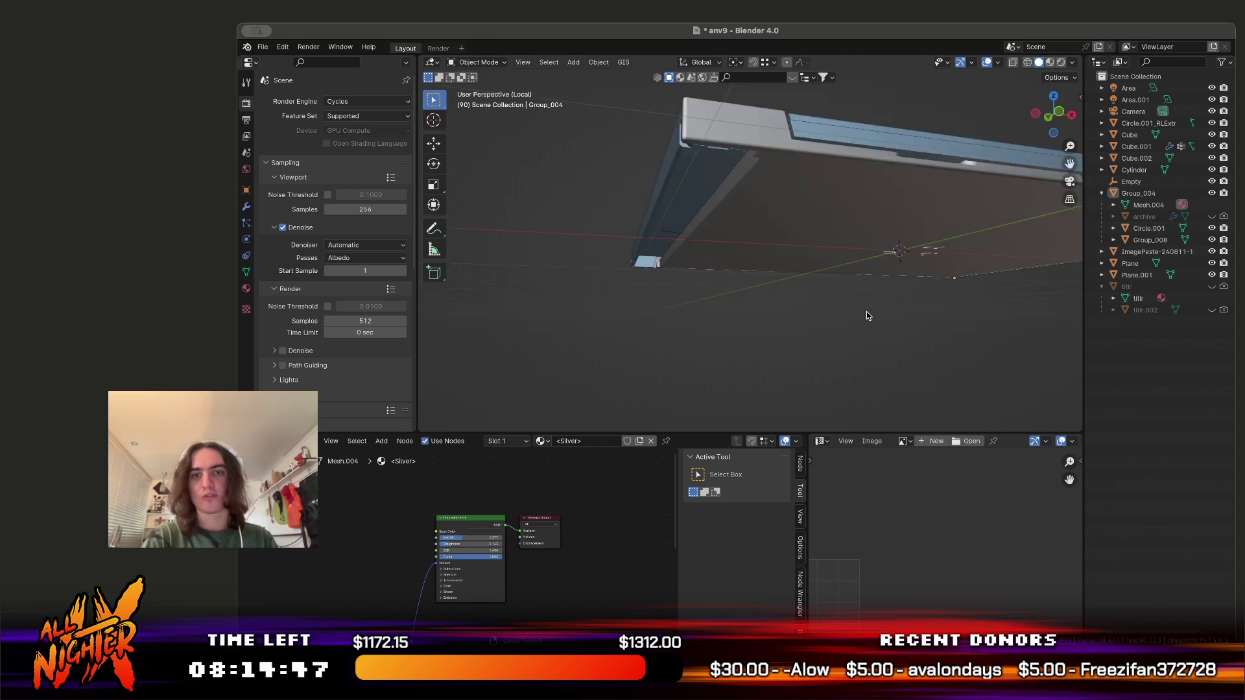
{"action": "scroll", "coordinate": [738, 306], "scroll_direction": "up", "scroll_amount": 3}
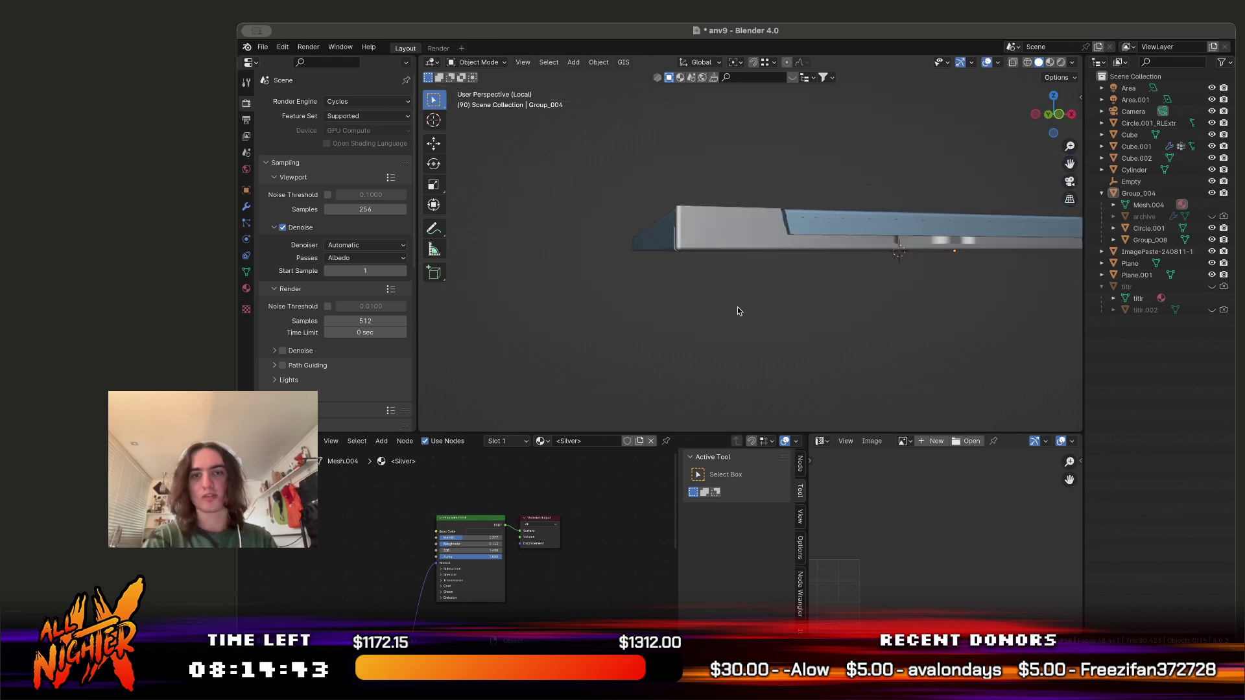
{"action": "scroll", "coordinate": [737, 307], "scroll_direction": "up", "scroll_amount": 3}
{"action": "key", "text": "shift+a"}
{"action": "mouse_move", "coordinate": [737, 323]}
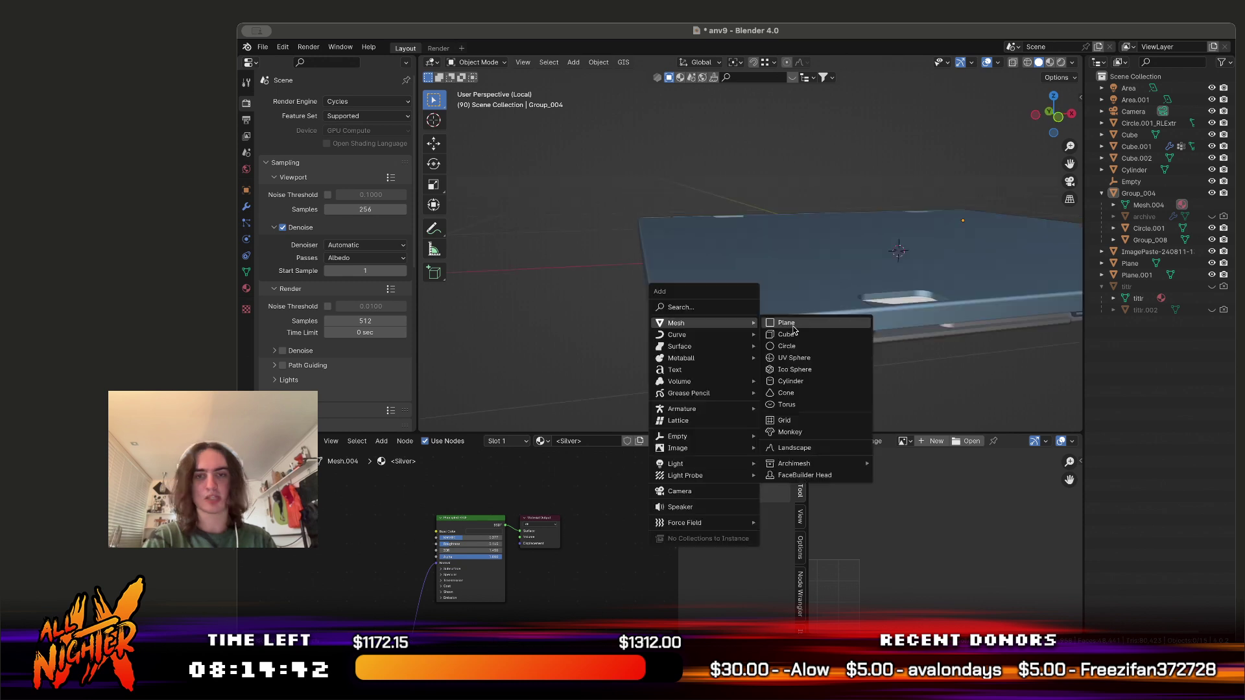
{"action": "left_click", "coordinate": [787, 333]}
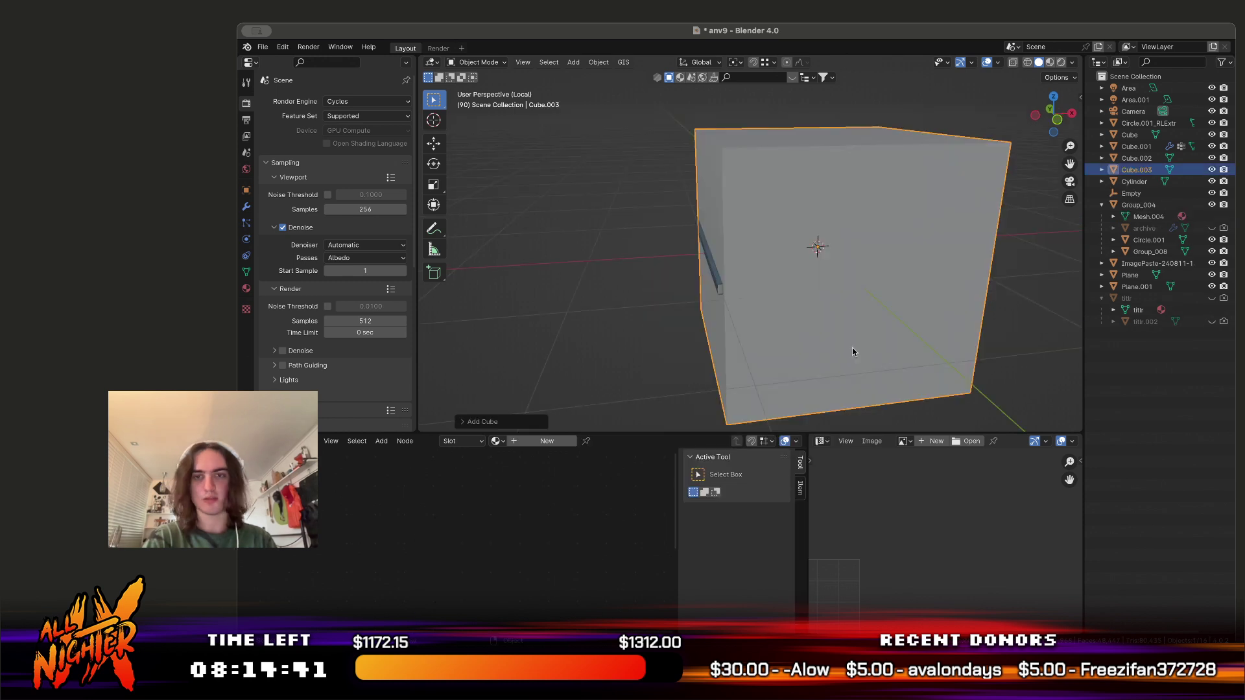
{"action": "key", "text": "ctrl+z"}
Add a cylinder mesh at the 3D cursor and rotate its geometry 90° about the global X axis in Edit Mode
{"action": "key", "text": "shift+a"}
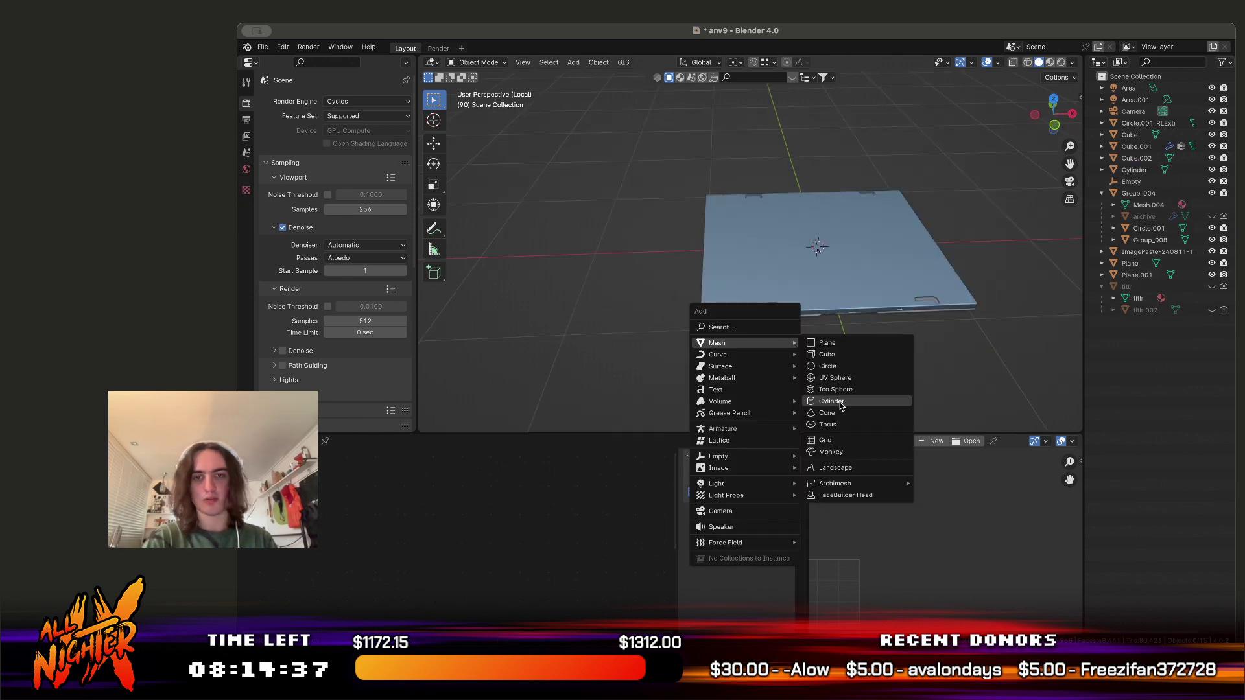
{"action": "left_click", "coordinate": [840, 403]}
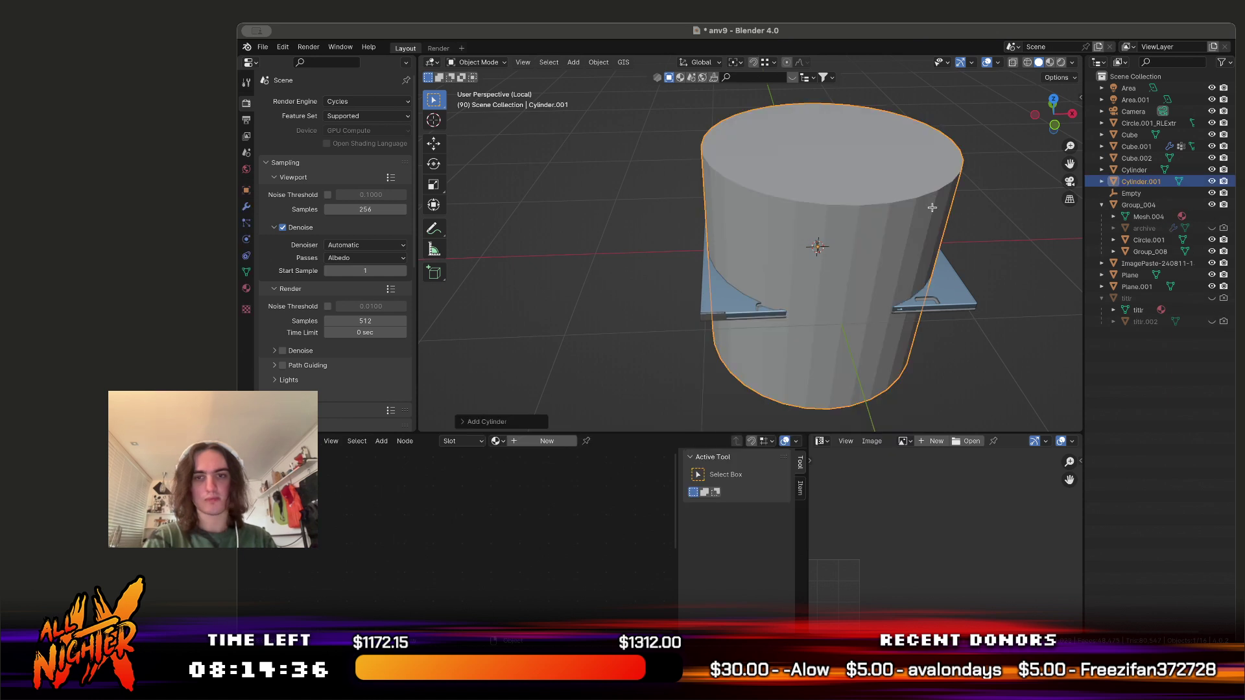
{"action": "key", "text": "Tab"}
{"action": "key", "text": "r"}
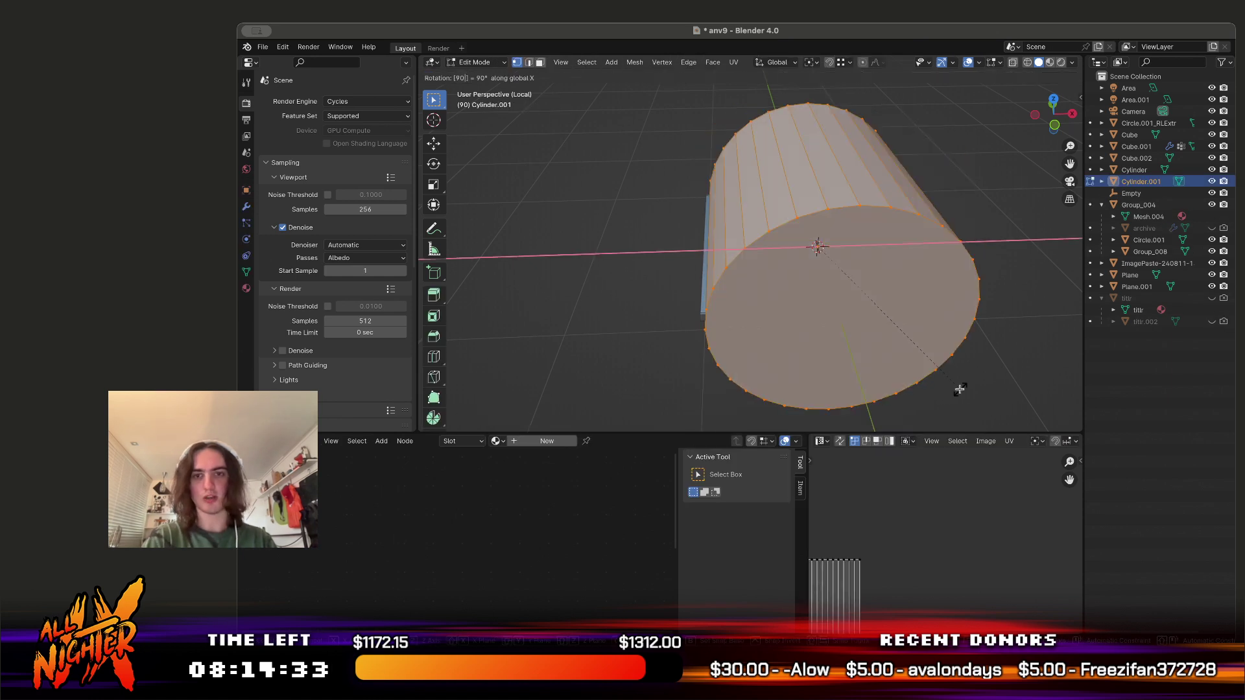
{"action": "left_click", "coordinate": [961, 295]}
Scale the cylinder's geometry to about 0.114 in X and Z, leaving its length along Y out of the scaling
{"action": "scroll", "coordinate": [960, 295], "scroll_direction": "down", "scroll_amount": 3}
{"action": "key", "text": "s"}
{"action": "key", "text": "shift+y"}
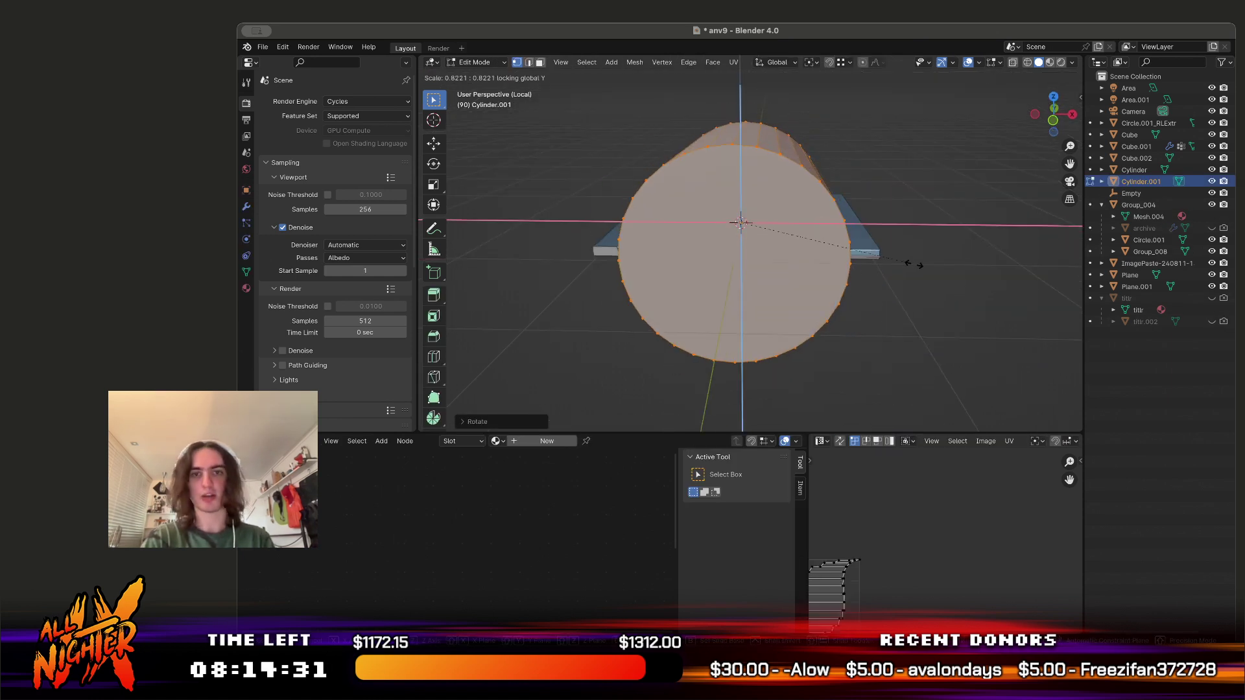
{"action": "left_click", "coordinate": [747, 215]}
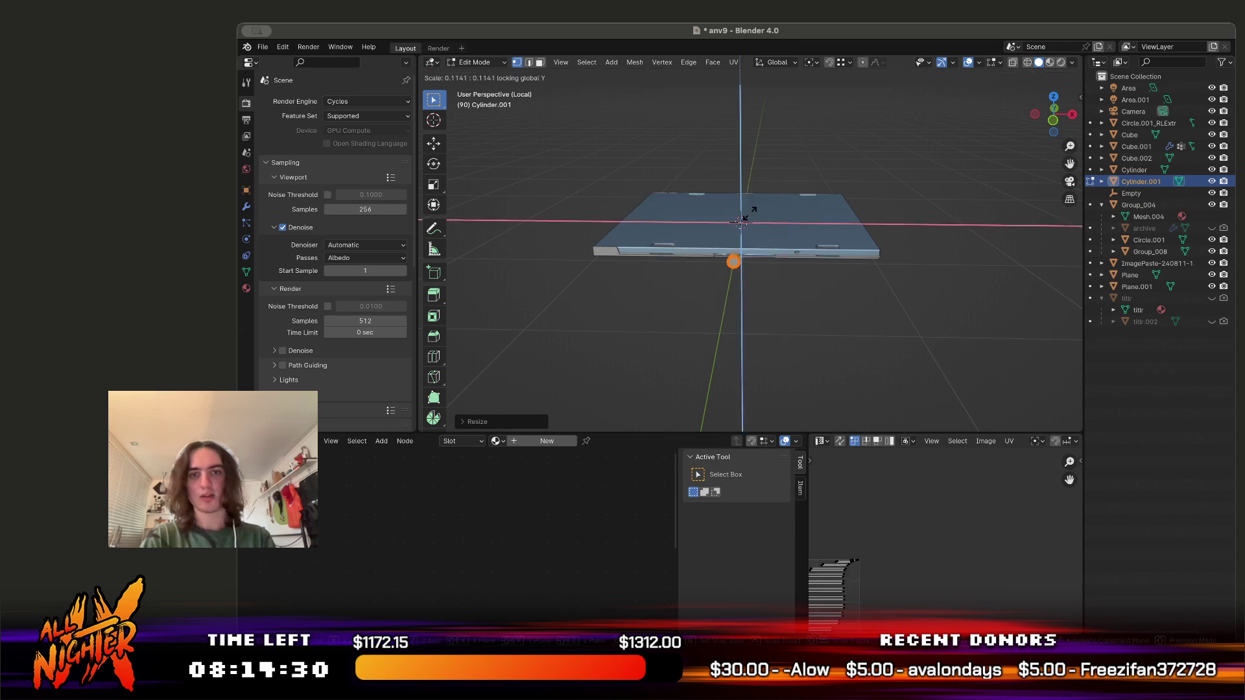
Return to Object Mode, move the cylinder onto the case's spine edge in front view, and enable X-ray
{"action": "key", "text": "KP_Decimal"}
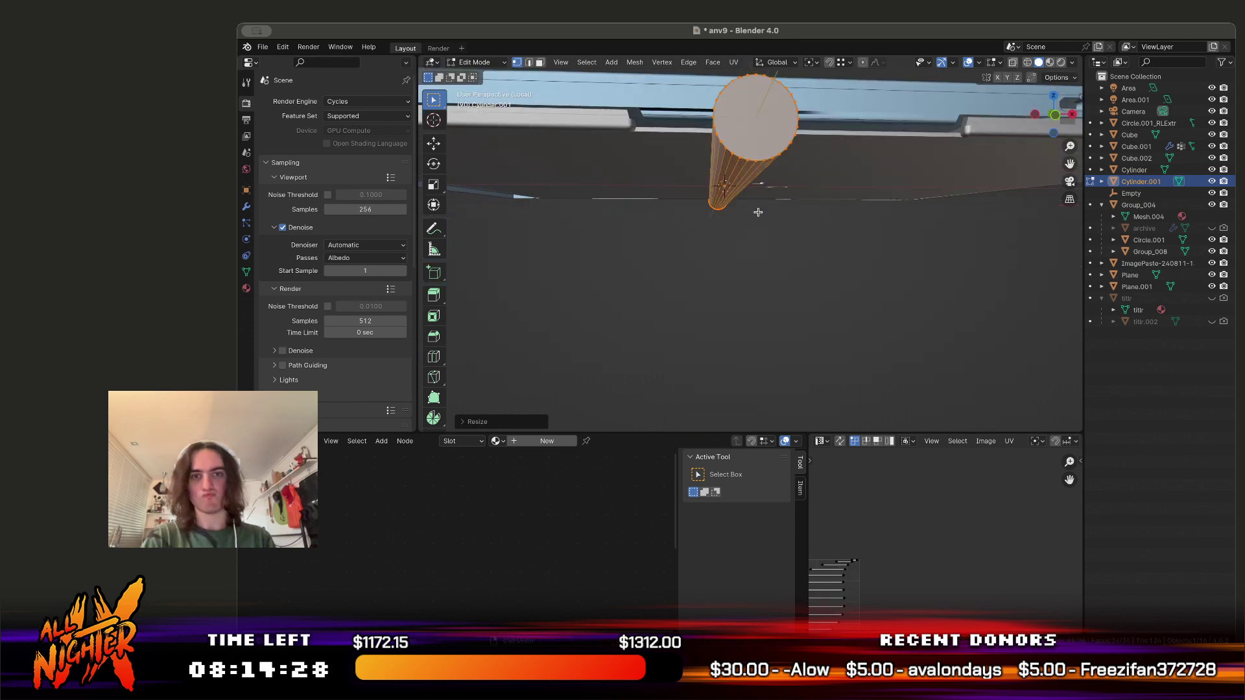
{"action": "key", "text": "KP_1"}
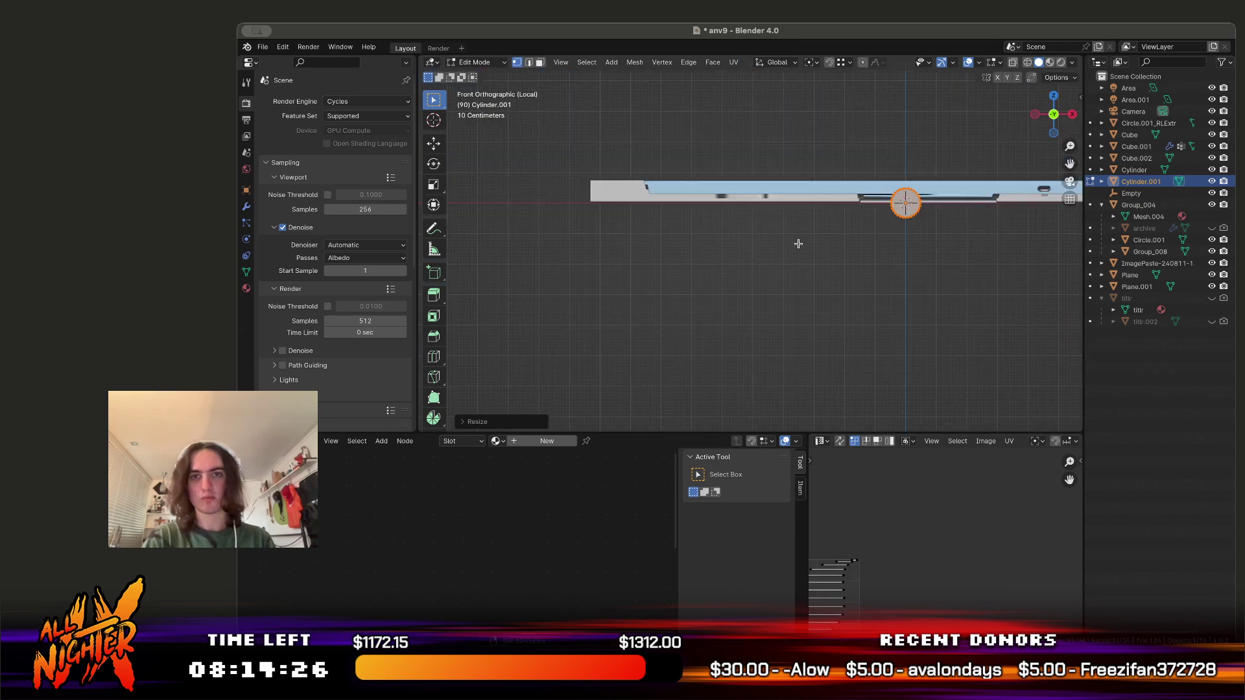
{"action": "key", "text": "Tab"}
{"action": "key", "text": "g"}
{"action": "left_click", "coordinate": [526, 228]}
{"action": "left_click", "coordinate": [1011, 62]}
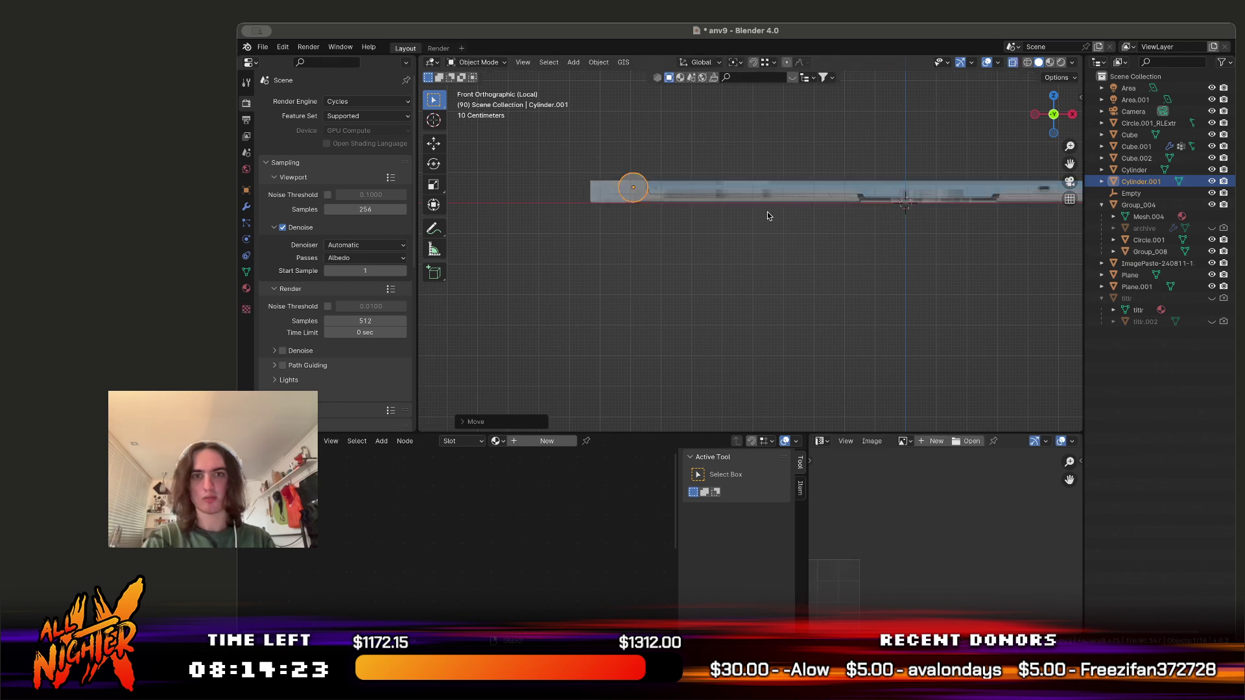
Scale the cylinder's geometry down in Edit Mode so it fits within the case's thickness, and check its run along the spine
{"action": "key", "text": "KP_Decimal"}
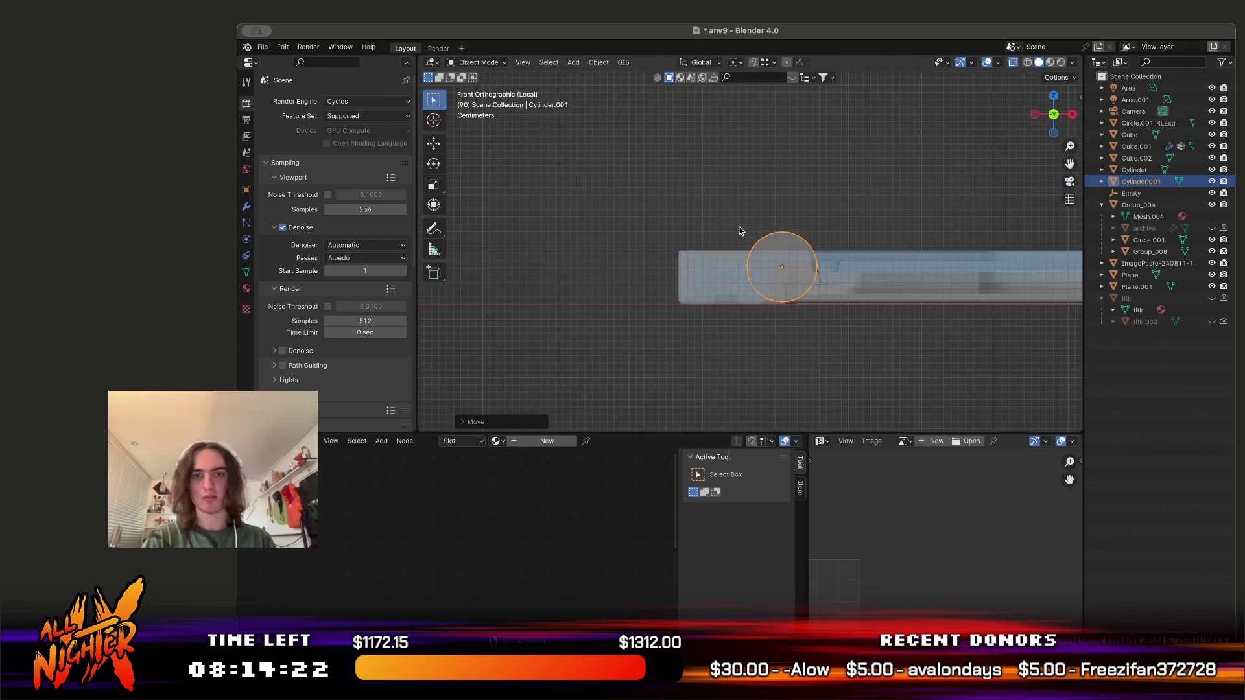
{"action": "key", "text": "Tab"}
{"action": "scroll", "coordinate": [739, 231], "scroll_direction": "up", "scroll_amount": 3}
{"action": "key", "text": "s"}
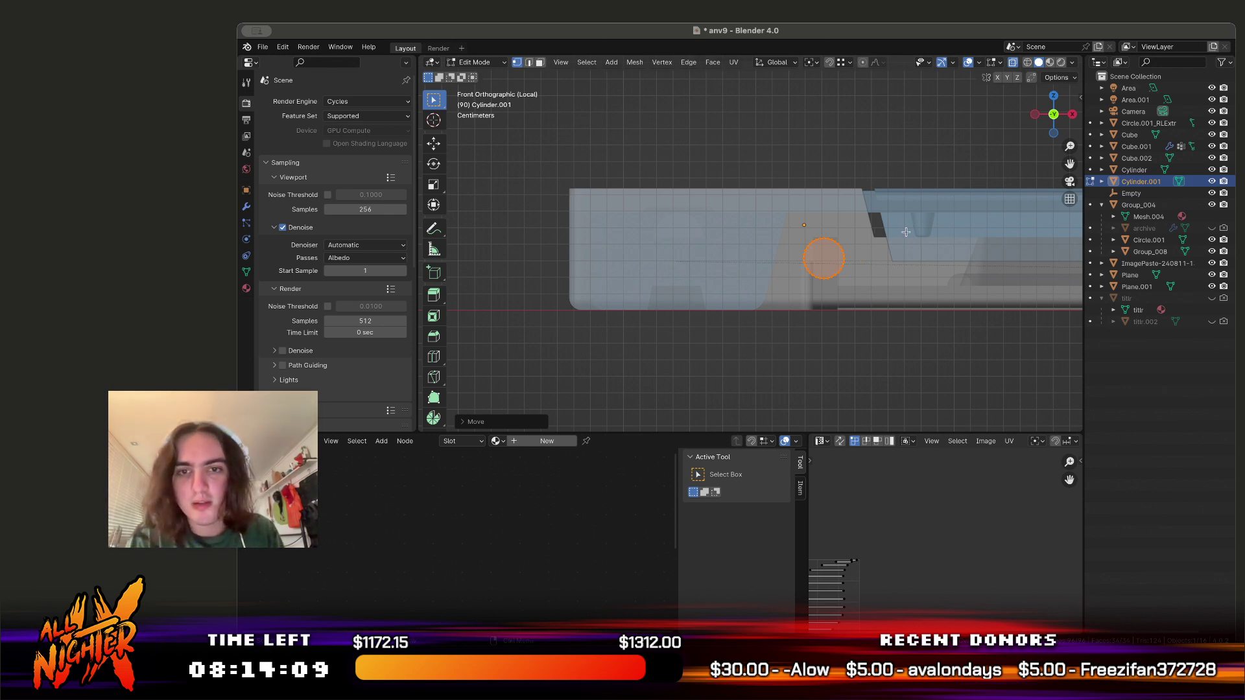
{"action": "scroll", "coordinate": [947, 327], "scroll_direction": "up", "scroll_amount": 5}
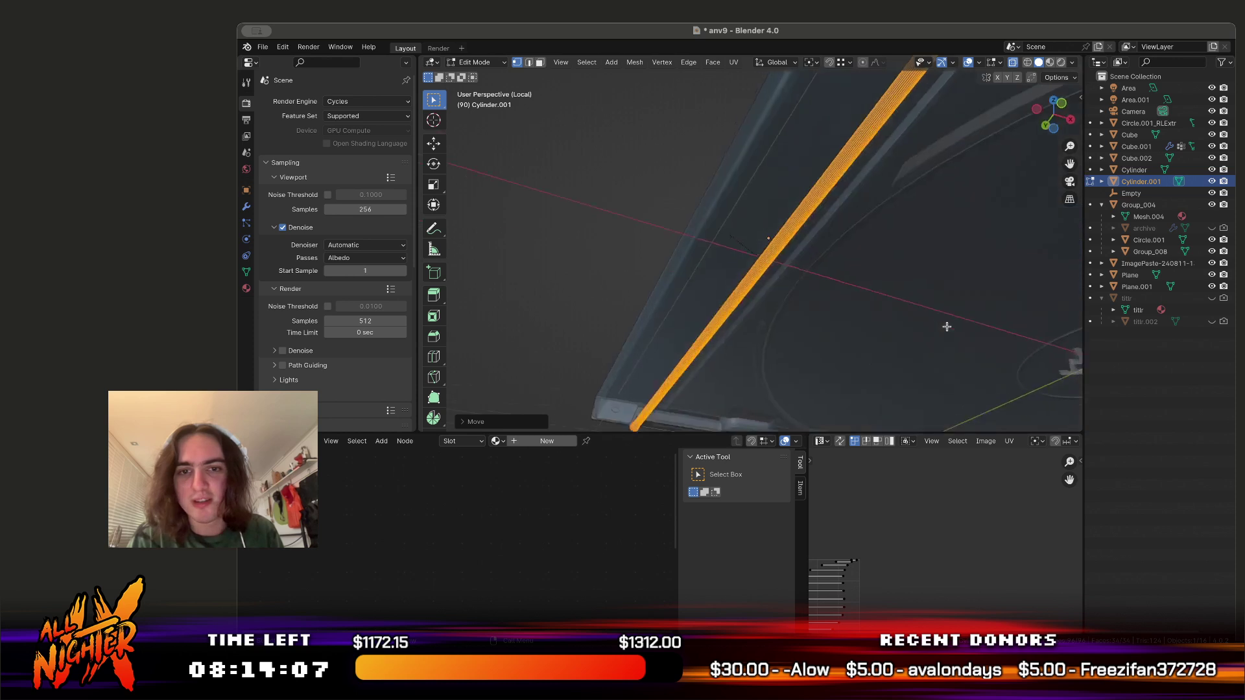
{"action": "scroll", "coordinate": [946, 327], "scroll_direction": "down", "scroll_amount": 5}
{"action": "scroll", "coordinate": [947, 327], "scroll_direction": "left", "scroll_amount": 8}
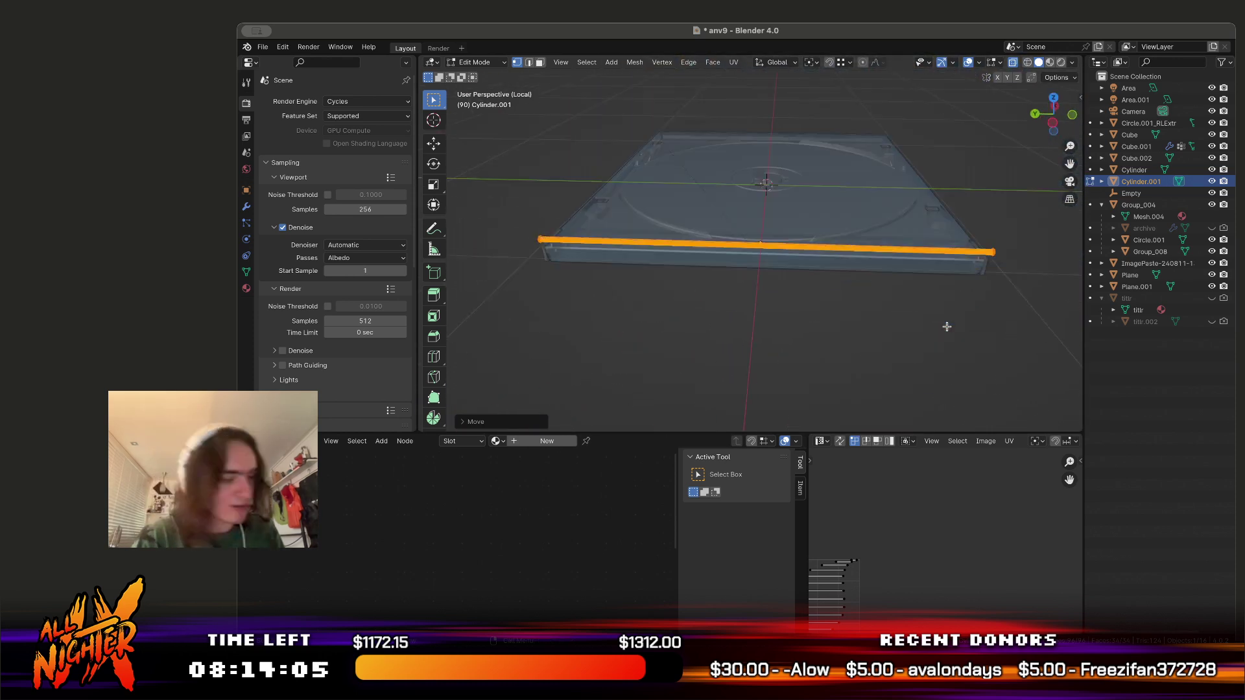
{"action": "scroll", "coordinate": [947, 326], "scroll_direction": "up", "scroll_amount": 4}
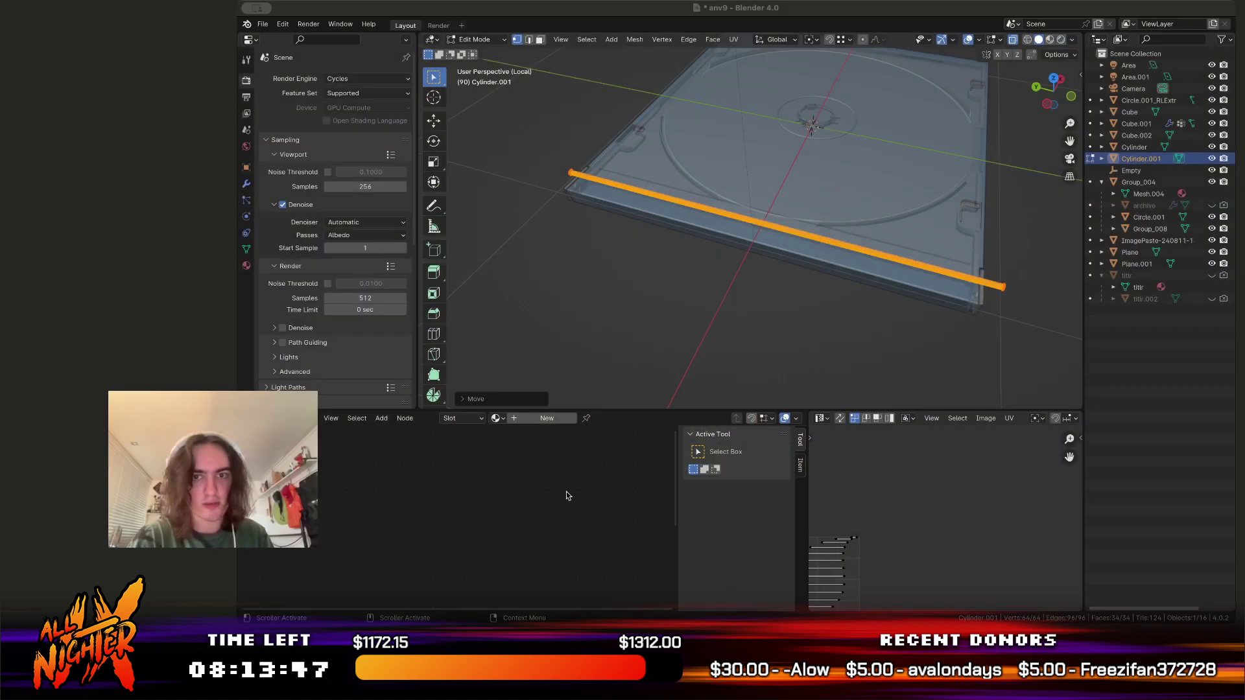
{"action": "scroll", "coordinate": [838, 238], "scroll_direction": "right", "scroll_amount": 10}
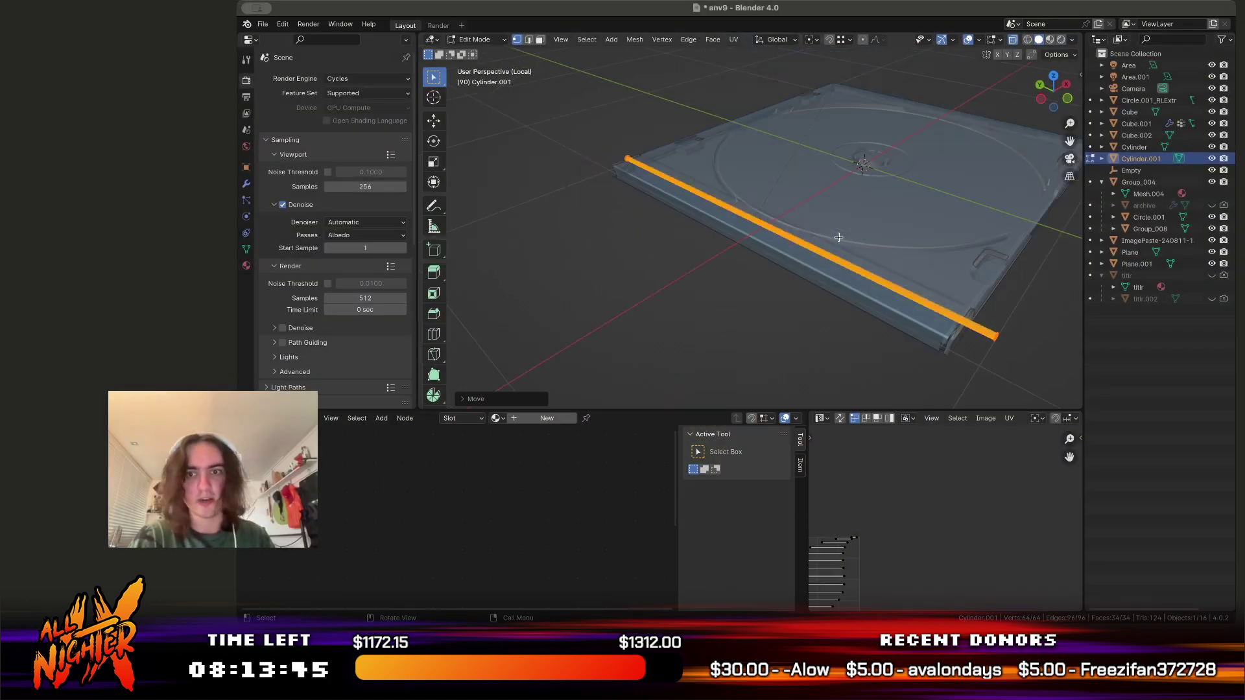
Return to Object Mode with X-ray off and add an Array modifier with a count of 12 to the cylinder
{"action": "key", "text": "Tab"}
{"action": "left_click", "coordinate": [1053, 92]}
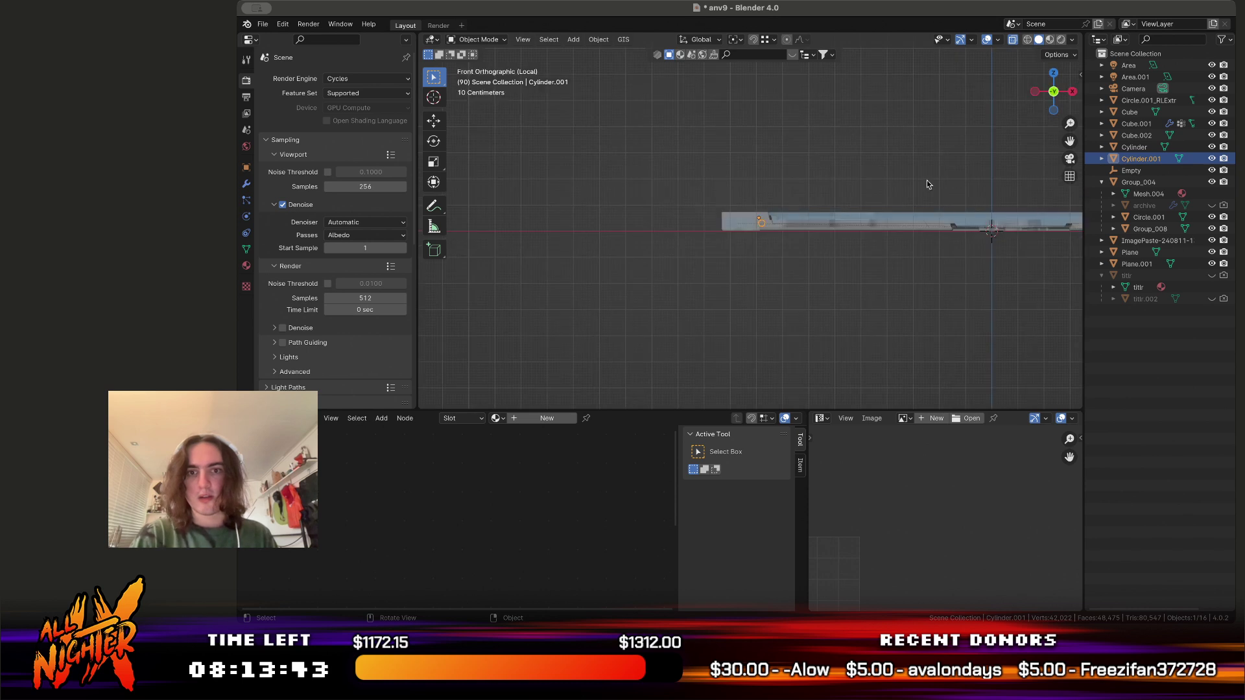
{"action": "scroll", "coordinate": [752, 219], "scroll_direction": "up", "scroll_amount": 5}
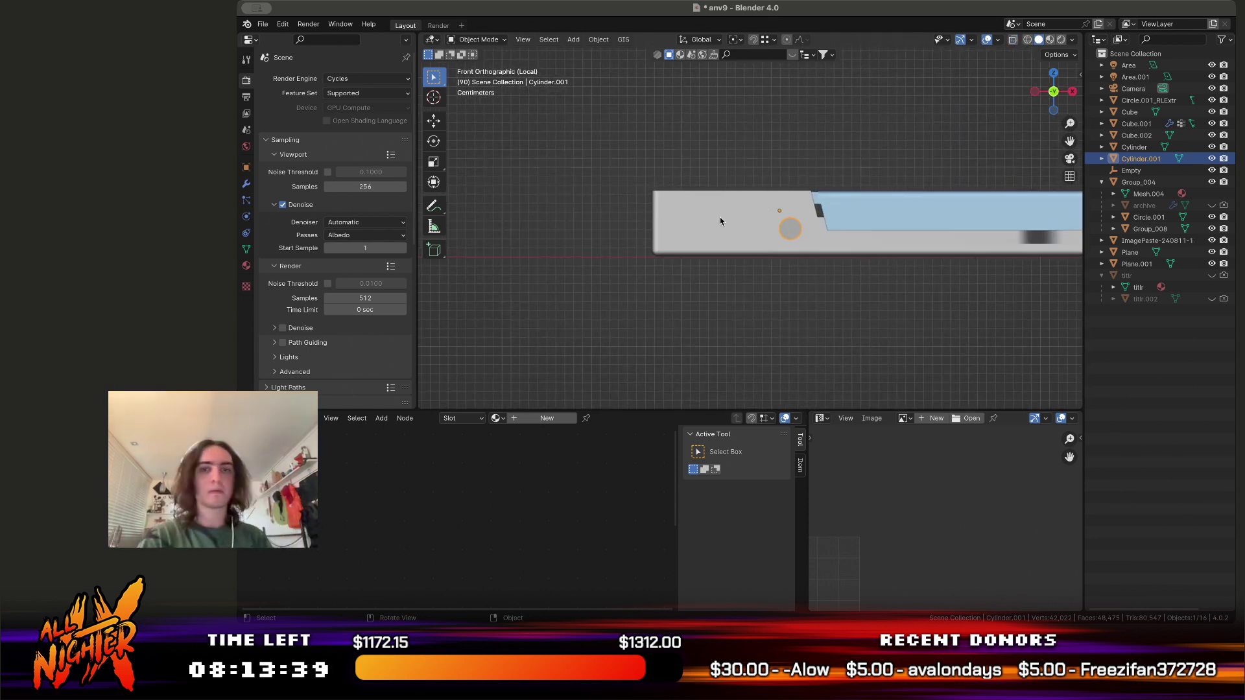
{"action": "left_click", "coordinate": [245, 183]}
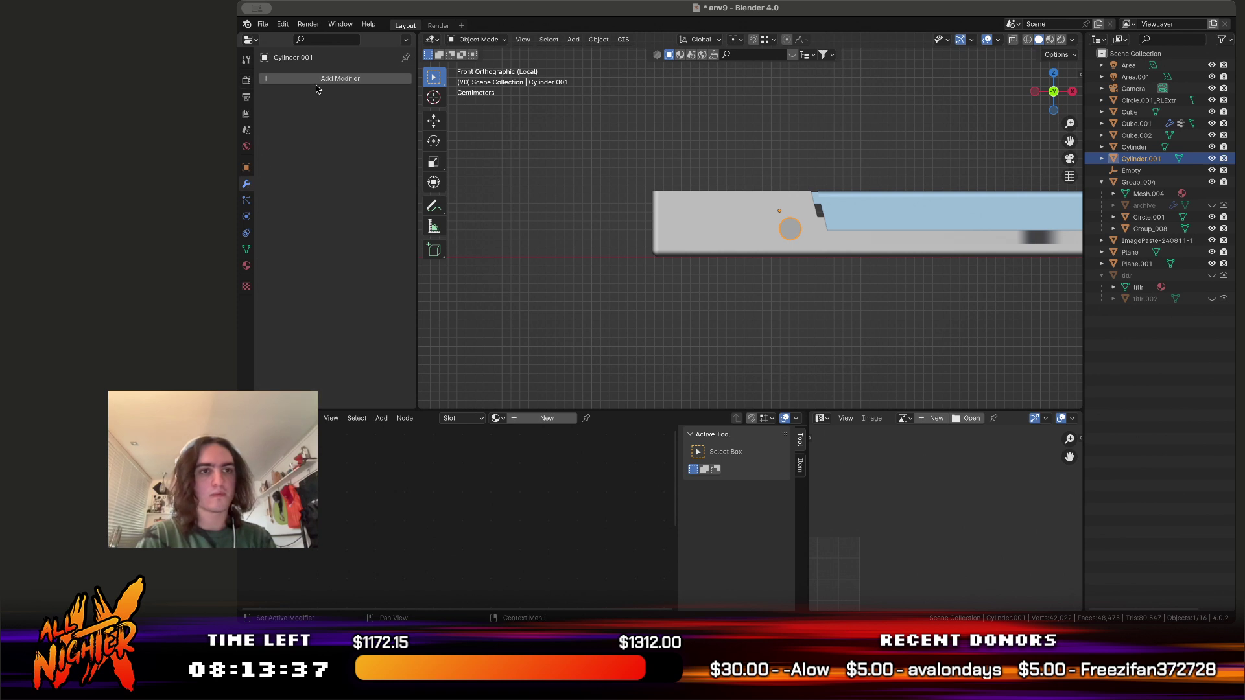
{"action": "left_click", "coordinate": [320, 78]}
{"action": "type", "text": "array"}
{"action": "key", "text": "Return"}
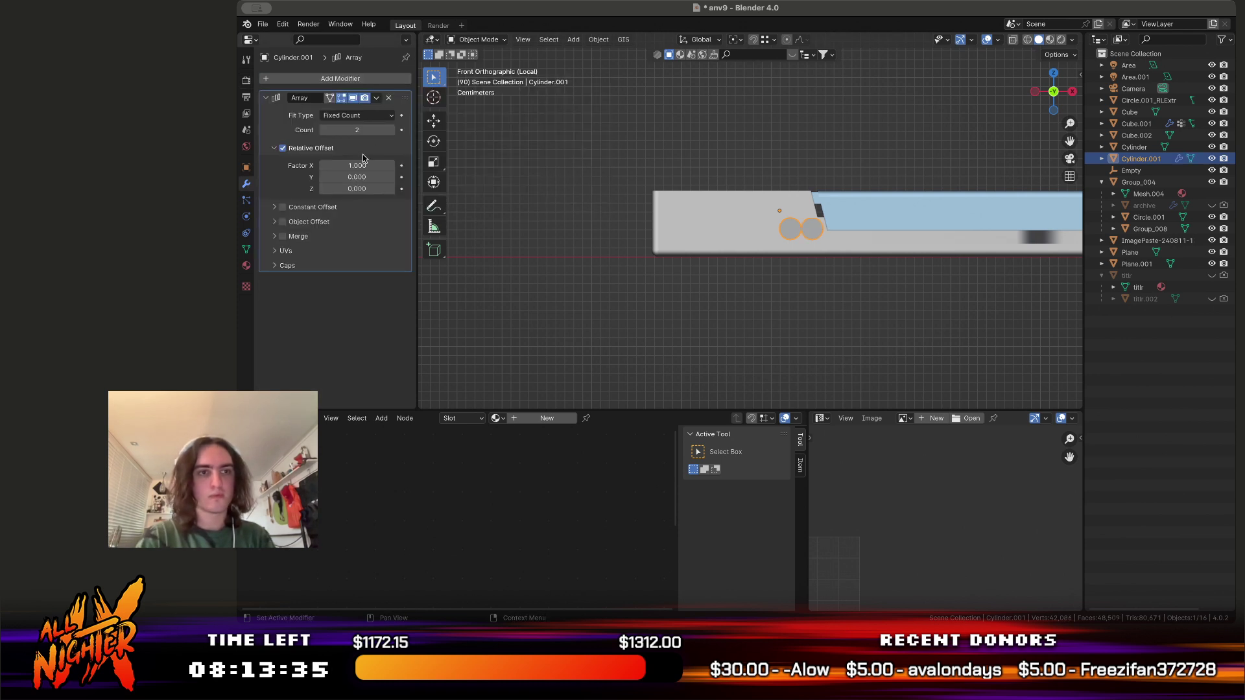
{"action": "left_click", "coordinate": [392, 129]}
{"action": "left_click", "coordinate": [392, 130]}
{"action": "left_click", "coordinate": [392, 130]}
{"action": "left_click", "coordinate": [392, 130]}
{"action": "left_click", "coordinate": [392, 130]}
{"action": "left_click", "coordinate": [393, 130]}
{"action": "left_click", "coordinate": [392, 130]}
{"action": "left_click", "coordinate": [392, 130]}
{"action": "left_click", "coordinate": [392, 130]}
{"action": "left_click", "coordinate": [392, 130]}
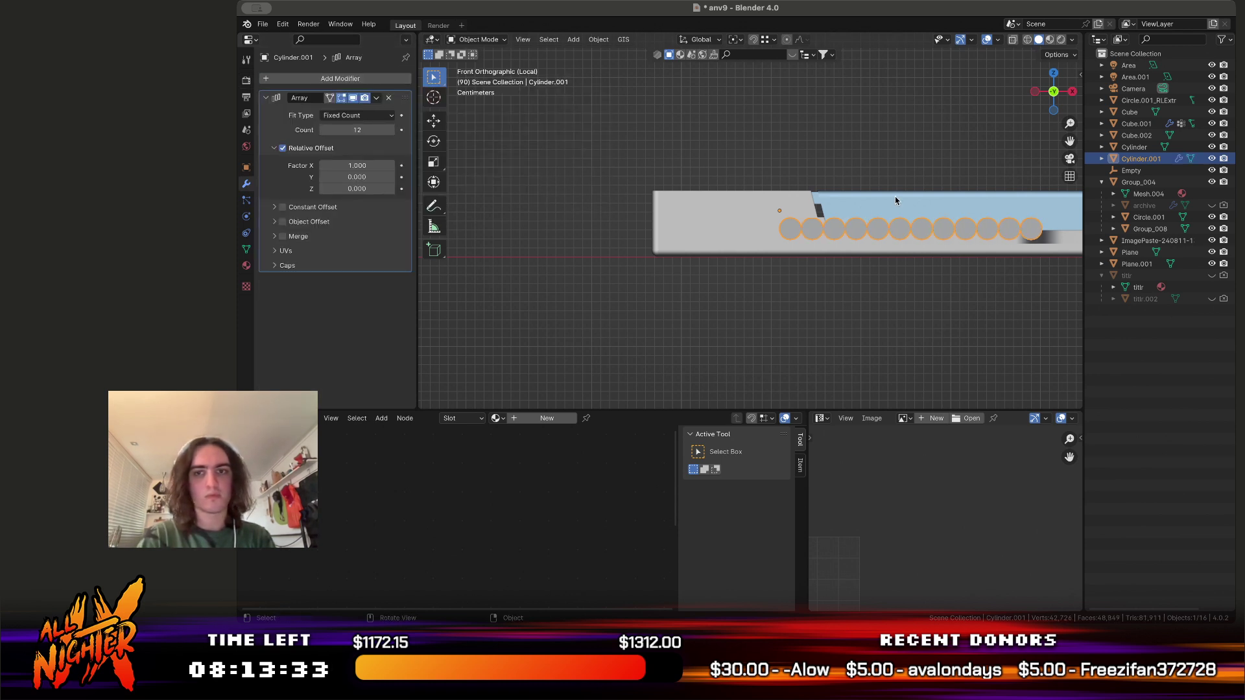
Scale the arrayed cylinders down along X and move them onto the top surface of the case's spine strip
{"action": "key", "text": "s"}
{"action": "key", "text": "x"}
{"action": "left_click", "coordinate": [939, 208]}
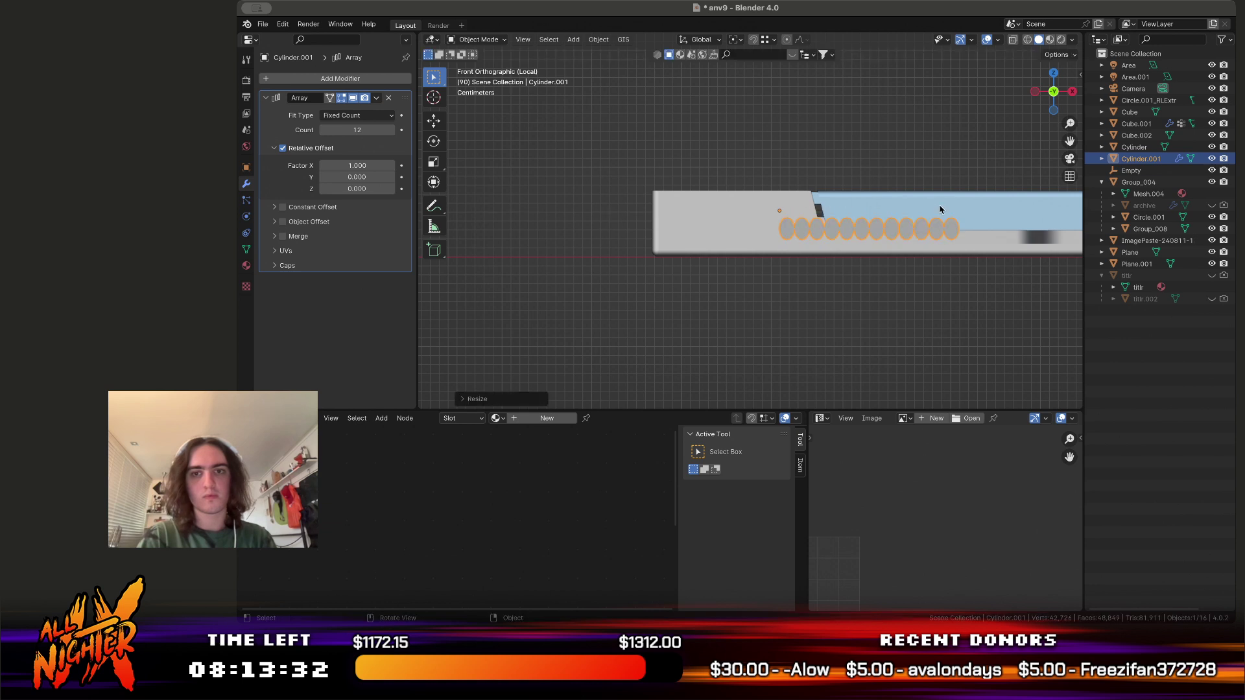
{"action": "key", "text": "g"}
{"action": "left_click", "coordinate": [812, 210]}
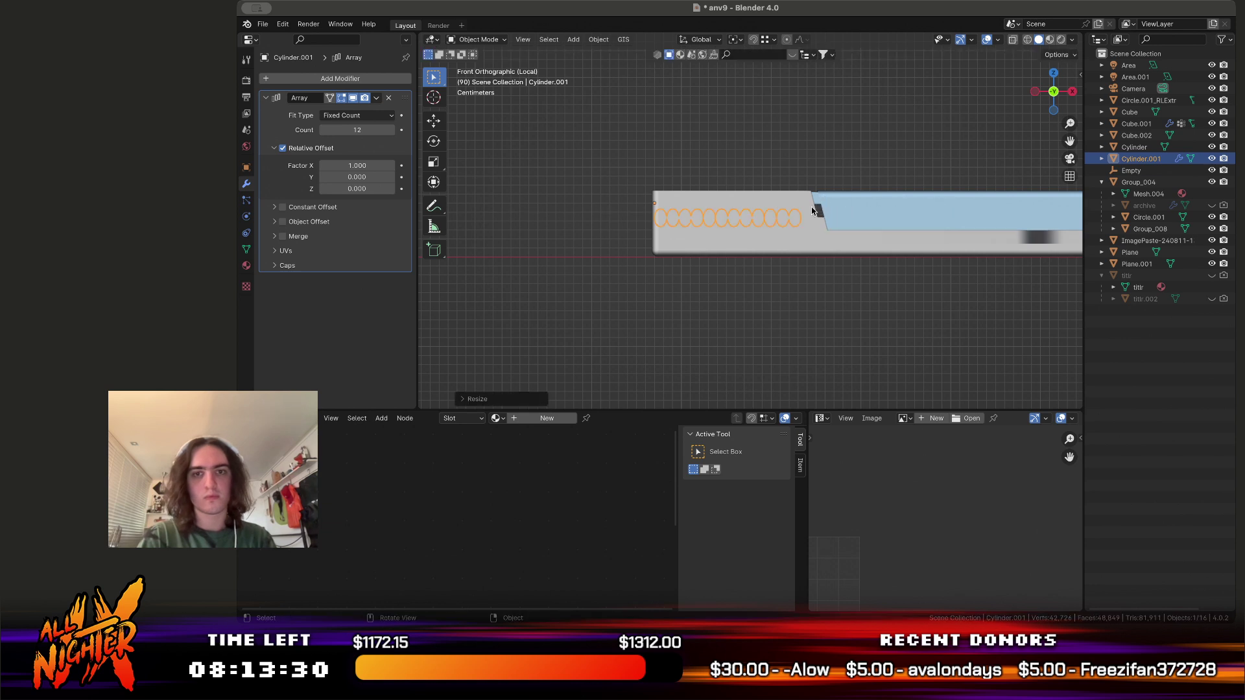
{"action": "key", "text": "g"}
{"action": "left_click", "coordinate": [822, 204]}
{"action": "middle_click_drag", "start_coordinate": [821, 203], "coordinate": [789, 187]}
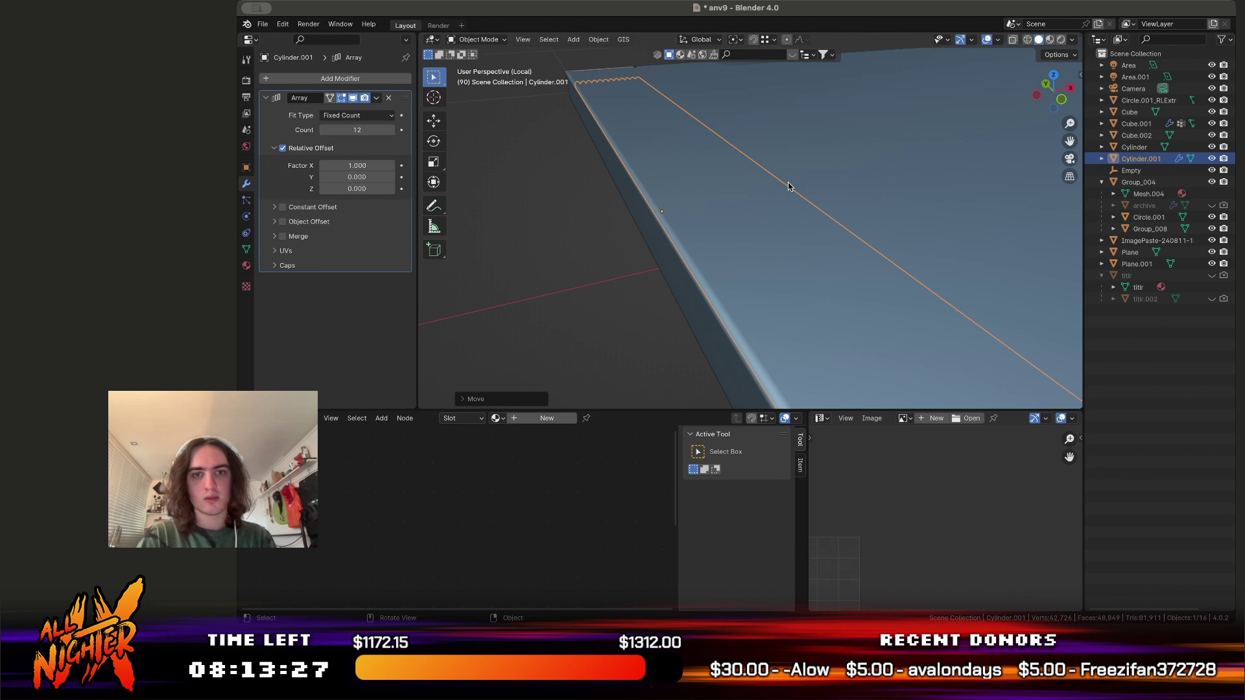
Assign the existing Silver material to the arrayed cylinders and preview the full scene through the camera in rendered shading
{"action": "scroll", "coordinate": [789, 187], "scroll_direction": "left", "scroll_amount": 5}
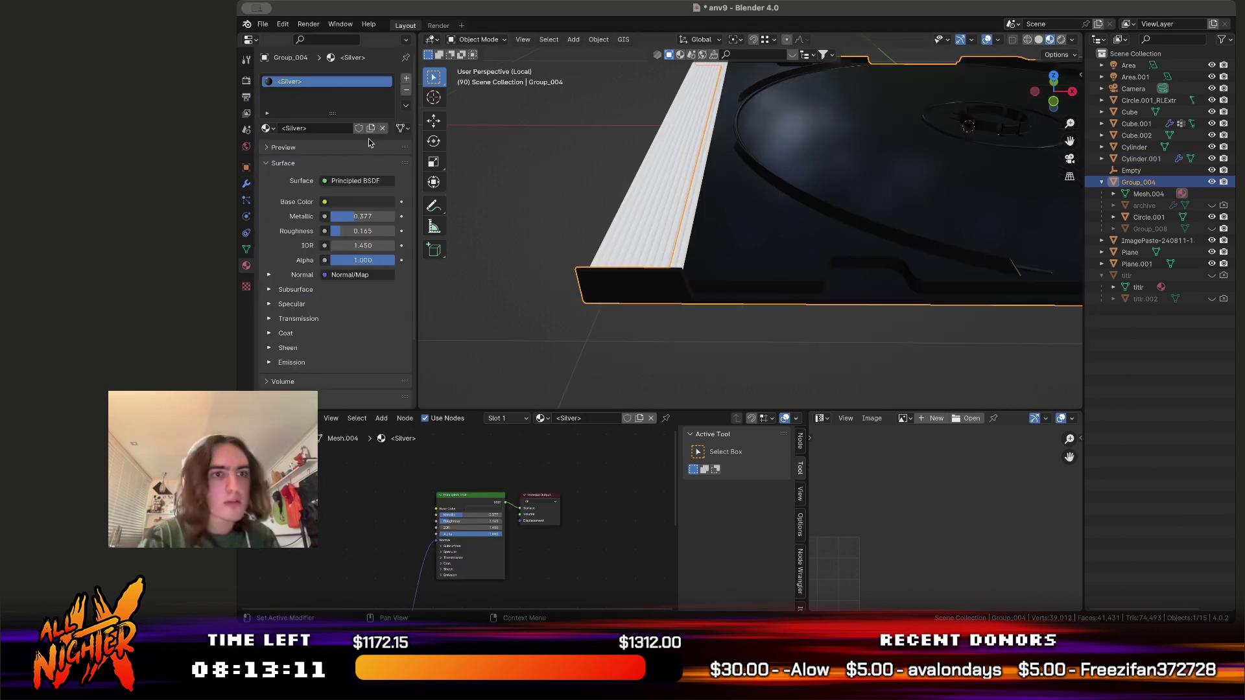
{"action": "left_click", "coordinate": [267, 128]}
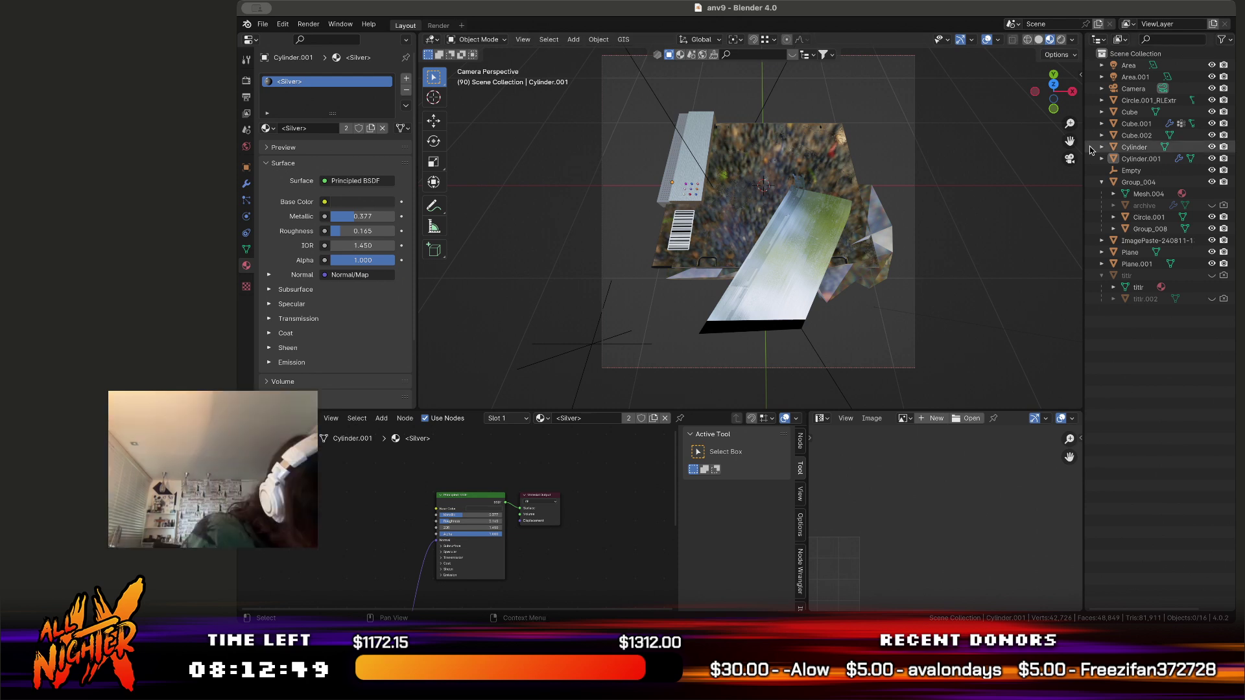
{"action": "left_click", "coordinate": [1040, 39]}
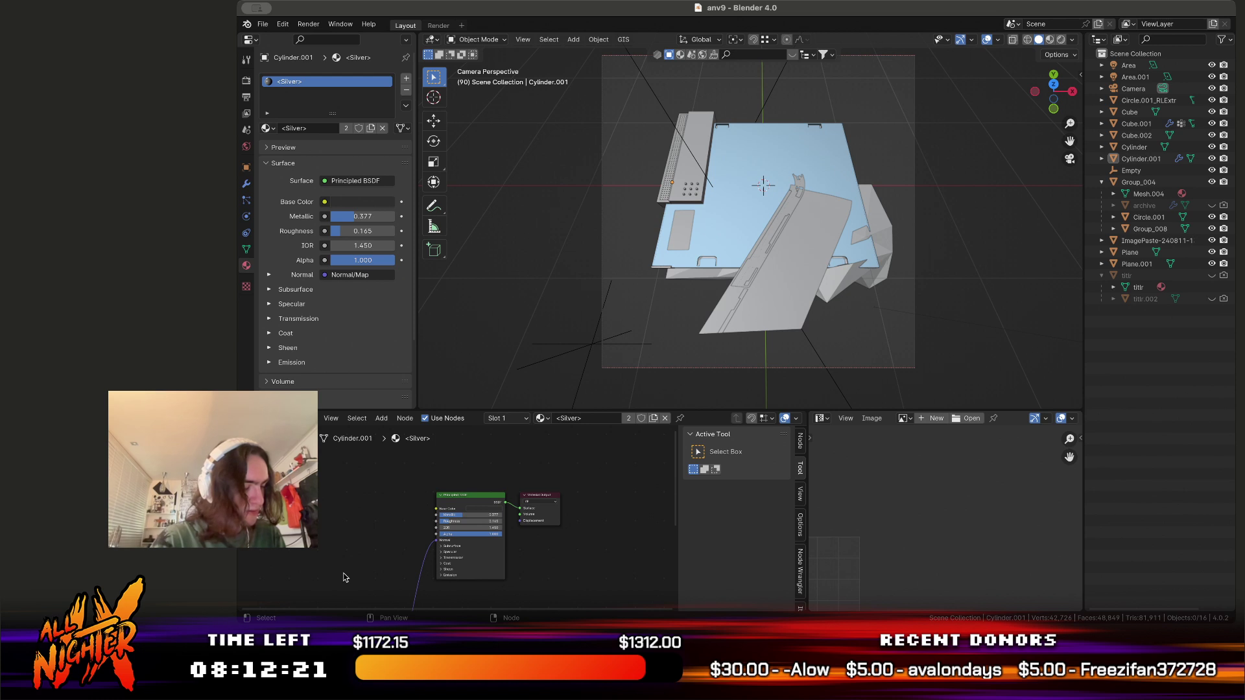
{"action": "left_click", "coordinate": [1061, 40]}
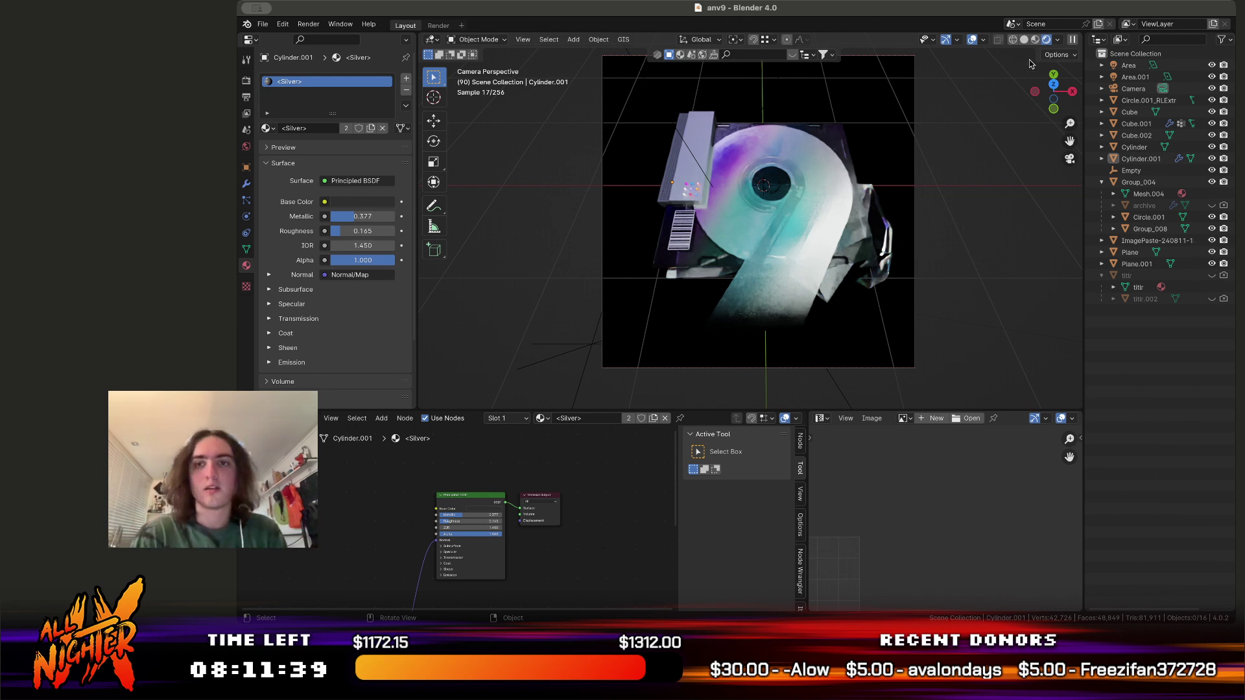
Examine the whole model in solid shading, view the isolated coloured buttons from the top, and restore the full scene
{"action": "left_click", "coordinate": [1024, 39]}
{"action": "middle_click_drag", "start_coordinate": [880, 233], "coordinate": [913, 181]}
{"action": "scroll", "coordinate": [913, 177], "scroll_direction": "down", "scroll_amount": 5}
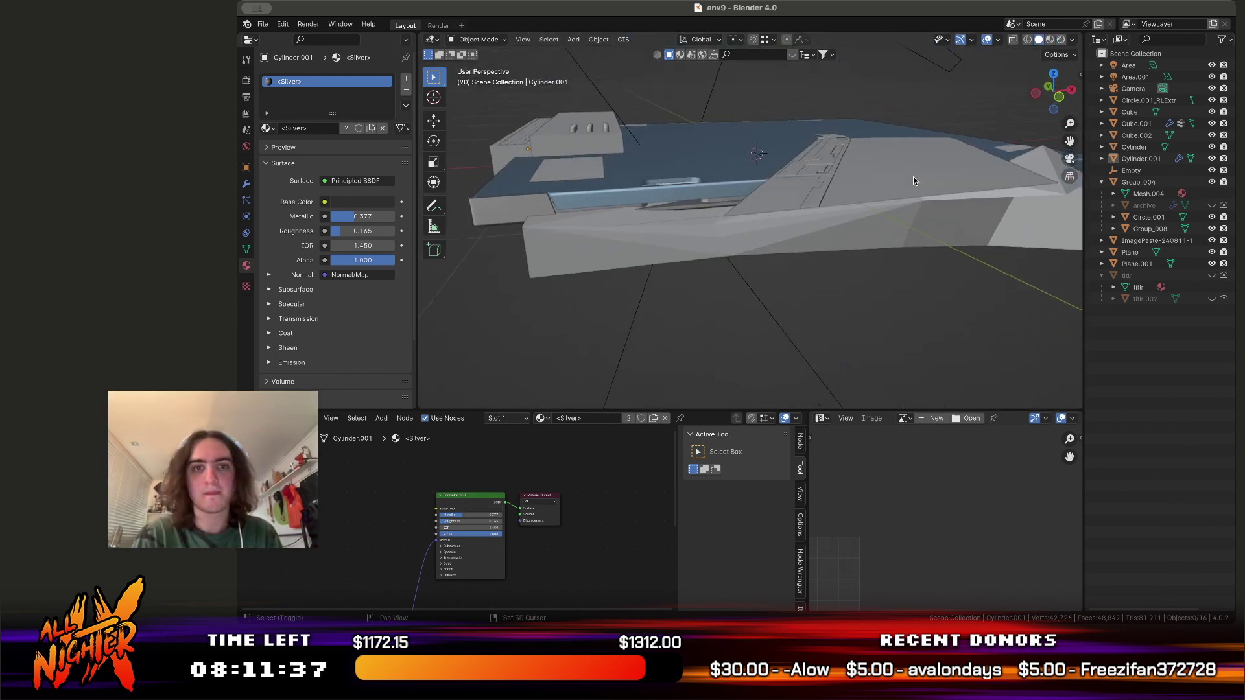
{"action": "scroll", "coordinate": [913, 177], "scroll_direction": "up", "scroll_amount": 5}
{"action": "middle_click_drag", "start_coordinate": [909, 191], "coordinate": [992, 215]}
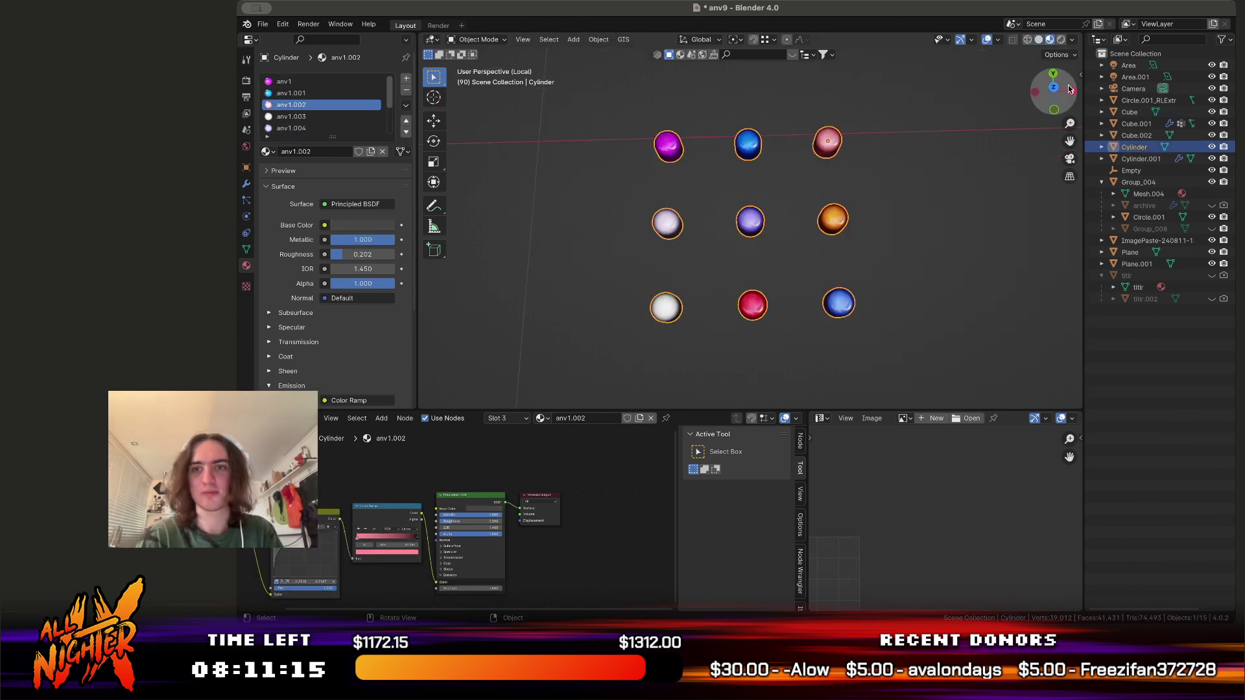
{"action": "key", "text": "KP_7"}
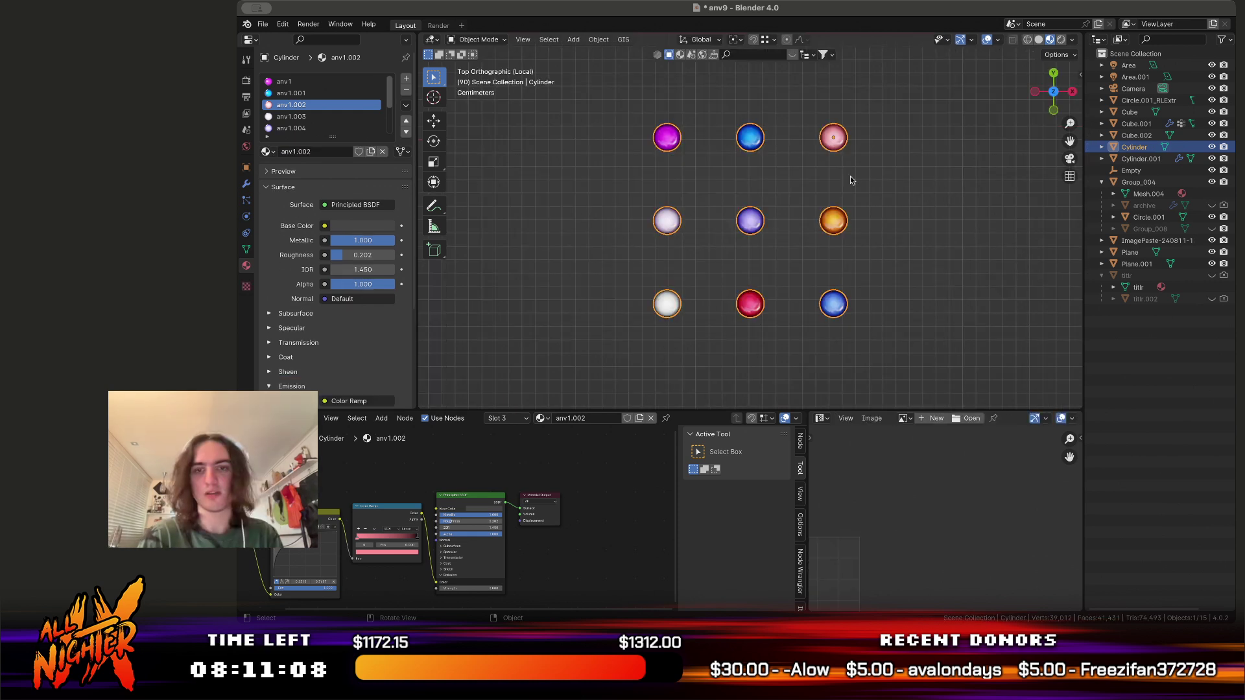
{"action": "key", "text": "KP_Divide"}
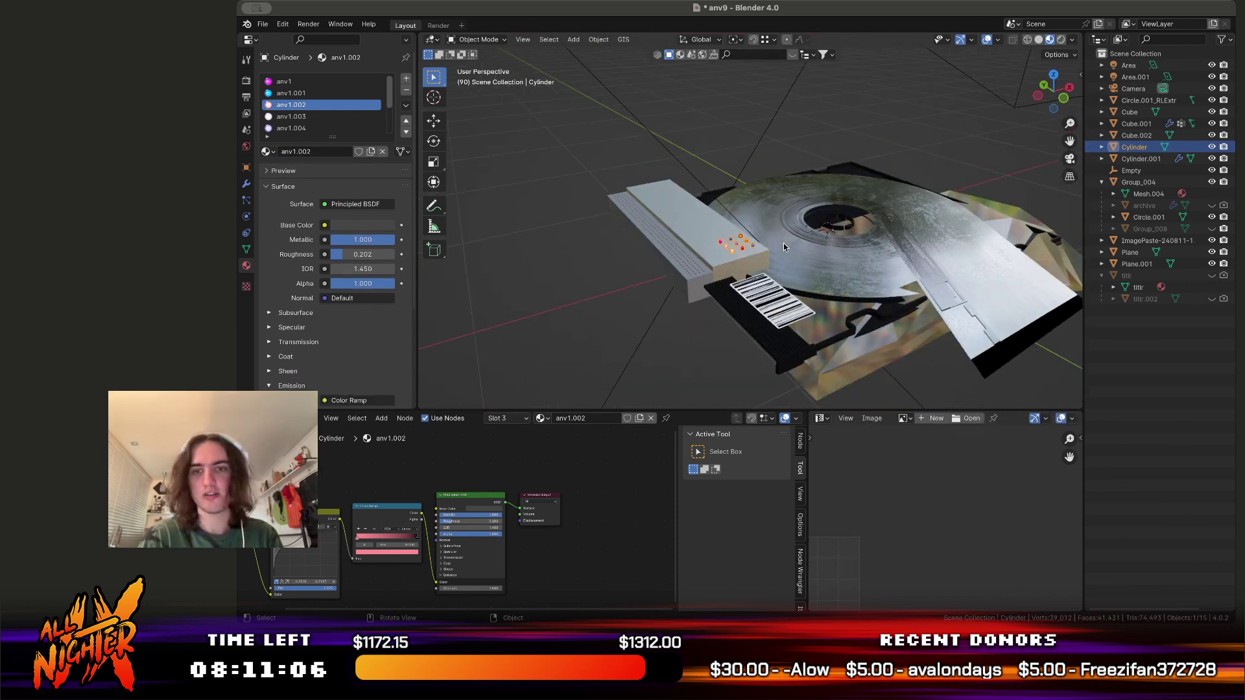
Inspect the barcode plane in local view, restore the full scene, and preview the camera view in rendered shading
{"action": "middle_click_drag", "start_coordinate": [783, 243], "coordinate": [881, 266]}
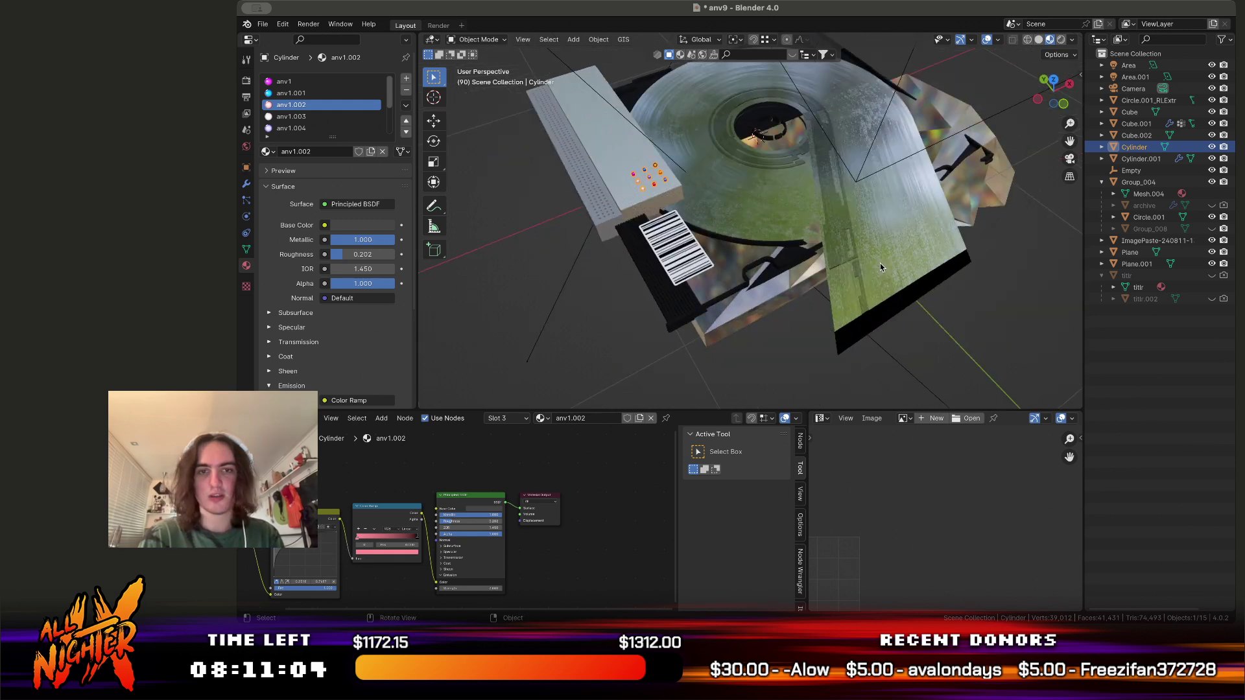
{"action": "left_click", "coordinate": [675, 249]}
{"action": "key", "text": "KP_Divide"}
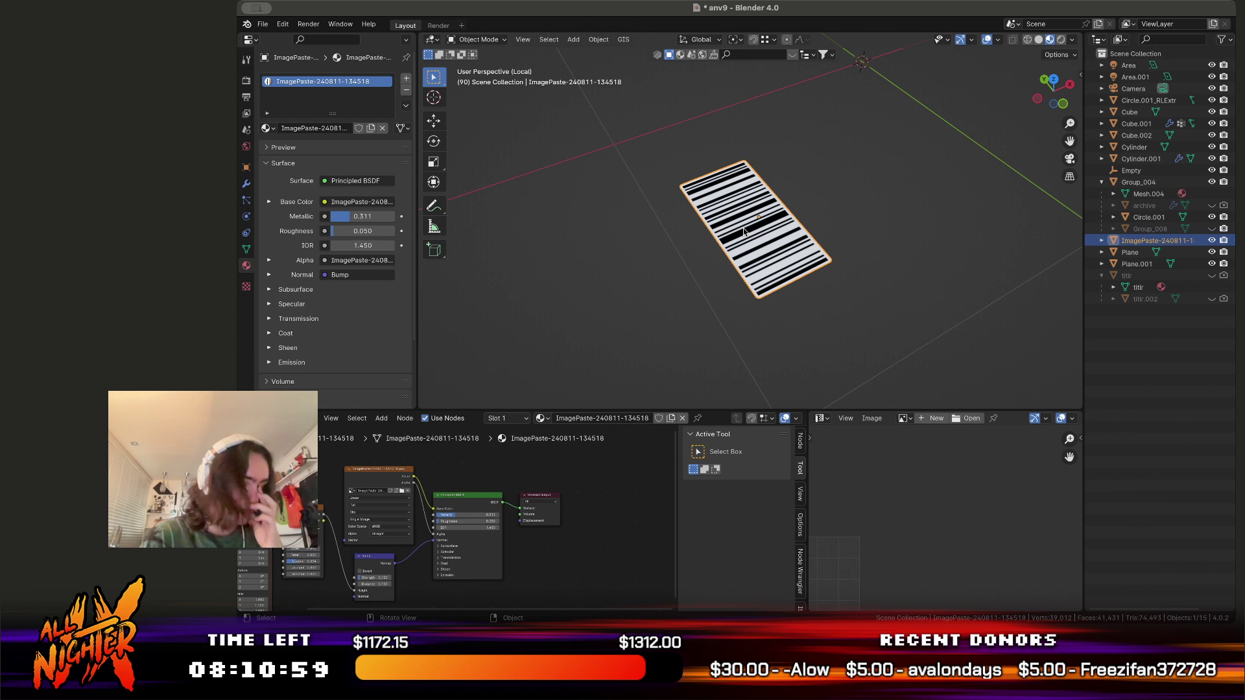
{"action": "key", "text": "KP_Divide"}
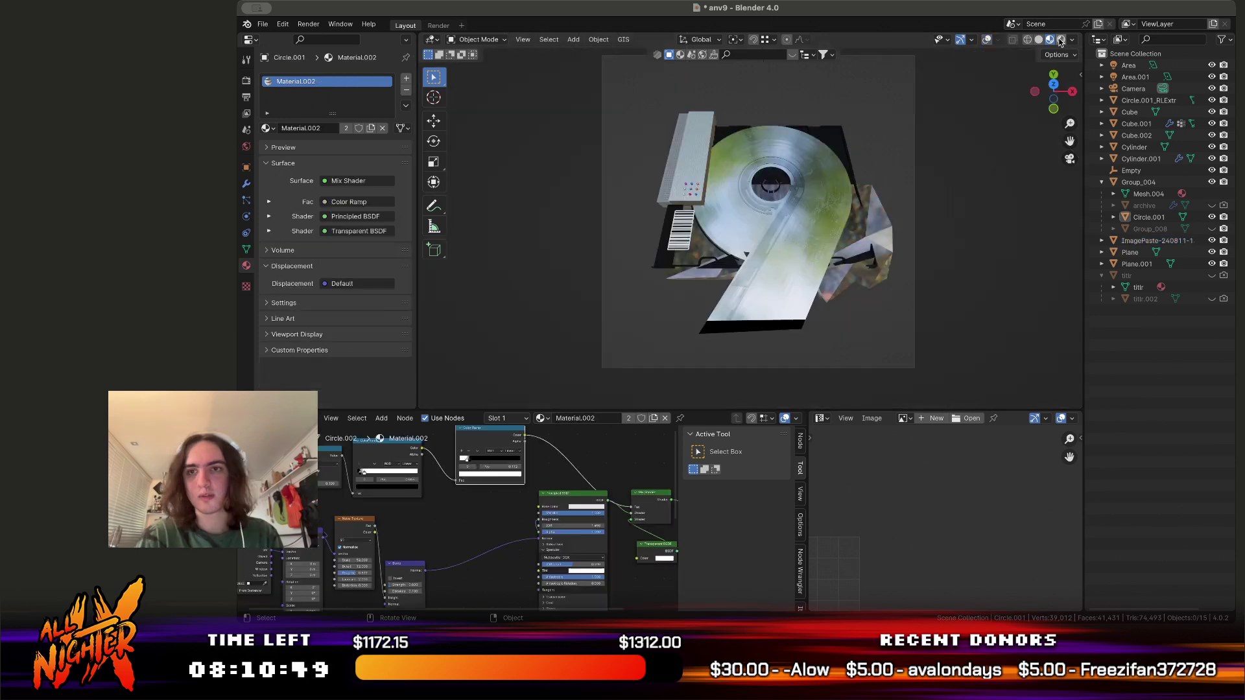
{"action": "left_click", "coordinate": [1062, 40]}
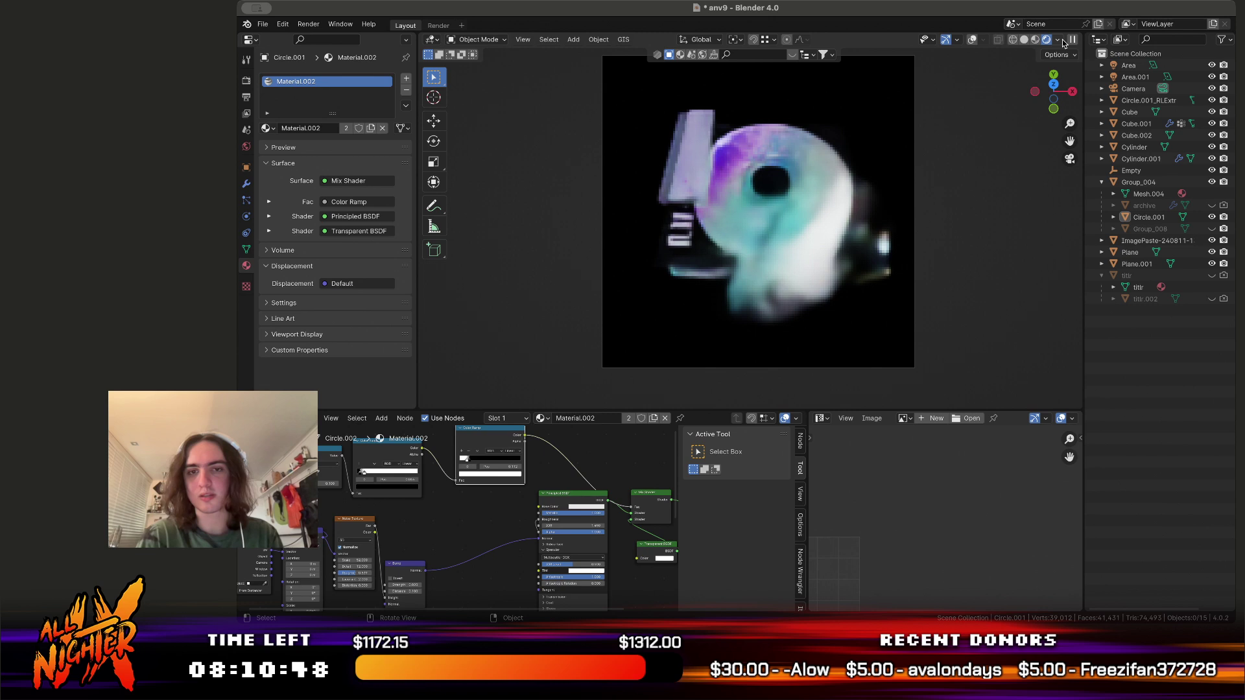
{"action": "scroll", "coordinate": [1042, 198], "scroll_direction": "down", "scroll_amount": 2}
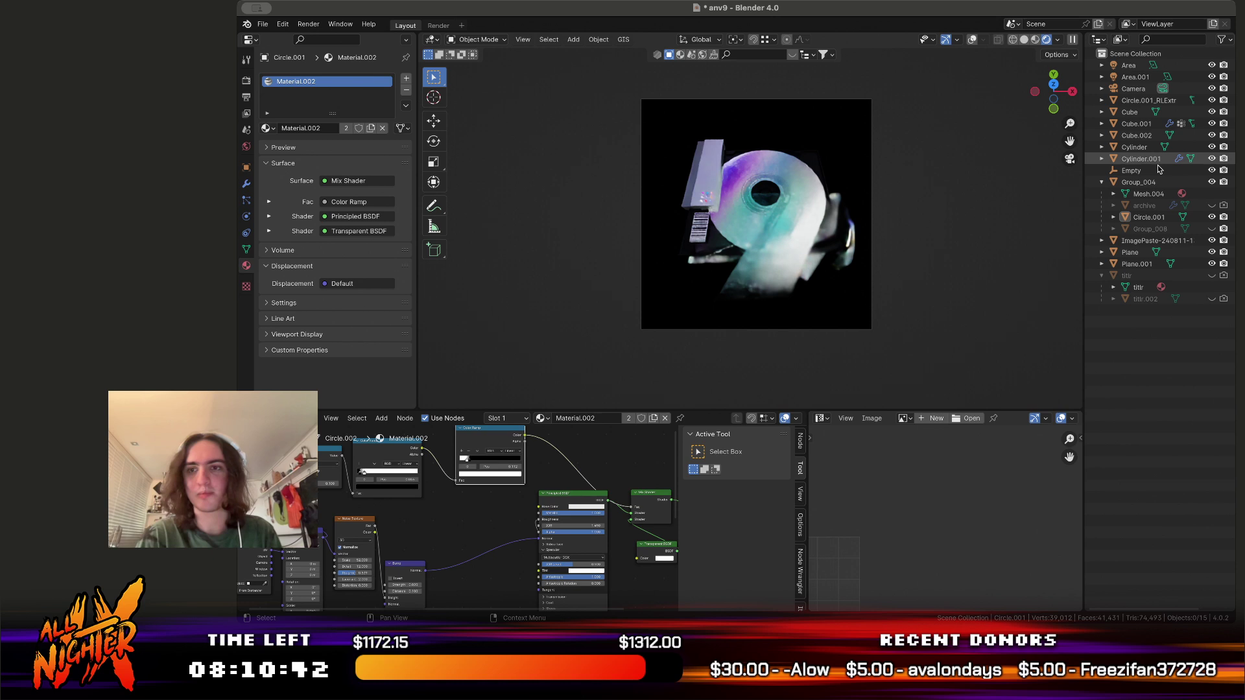
Inspect the materials of Cube.002, the barcode plane, Group_008 and Plane.001, examining Plane.001's noise and Hue mix nodes
{"action": "left_click", "coordinate": [1137, 135]}
{"action": "right_click", "coordinate": [1135, 134]}
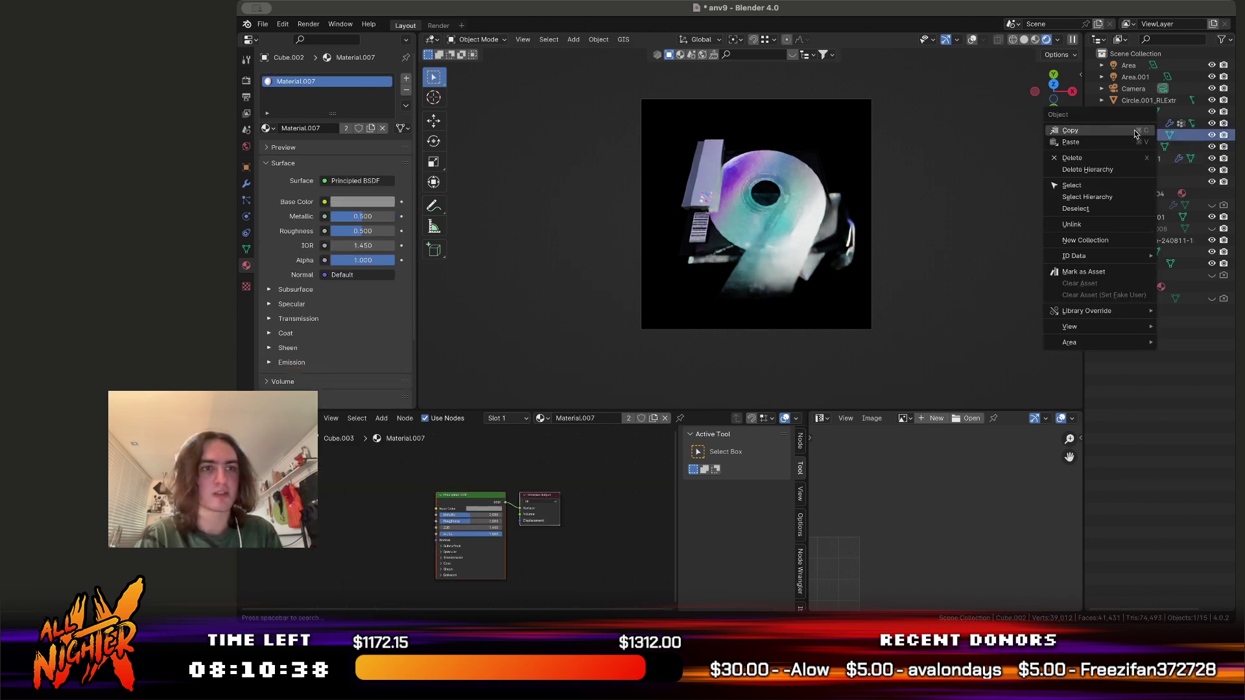
{"action": "left_click", "coordinate": [1135, 131]}
{"action": "left_click", "coordinate": [1156, 240]}
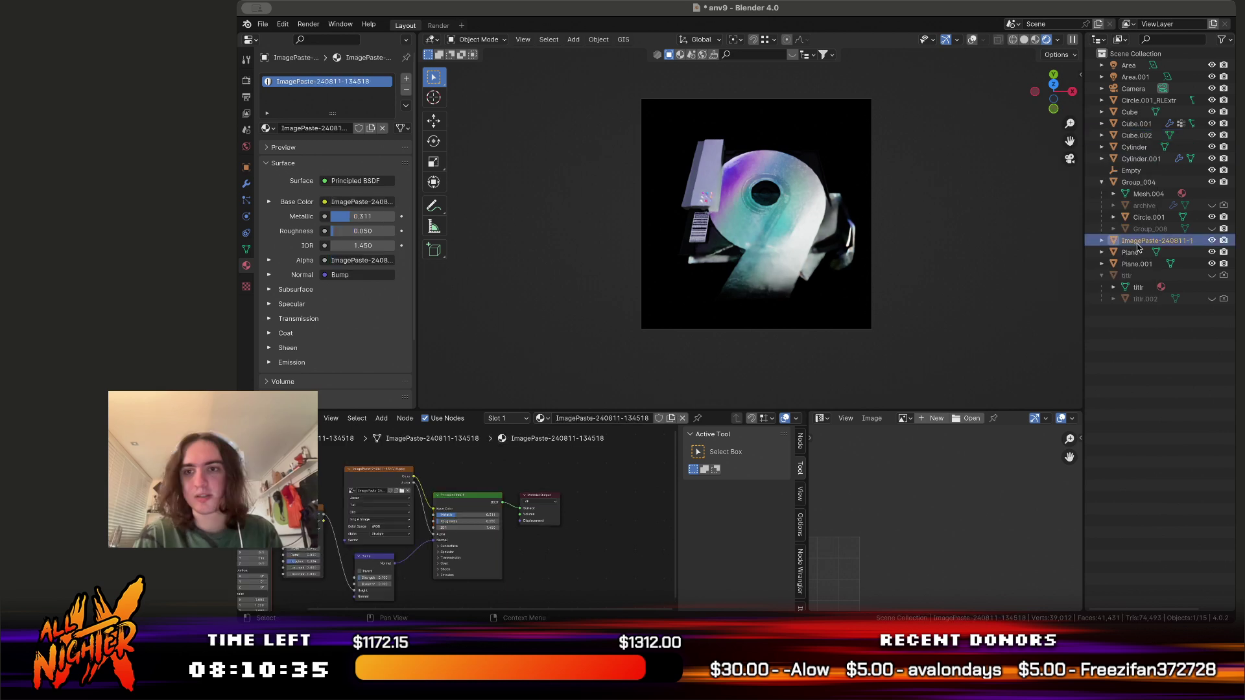
{"action": "left_click", "coordinate": [1147, 229]}
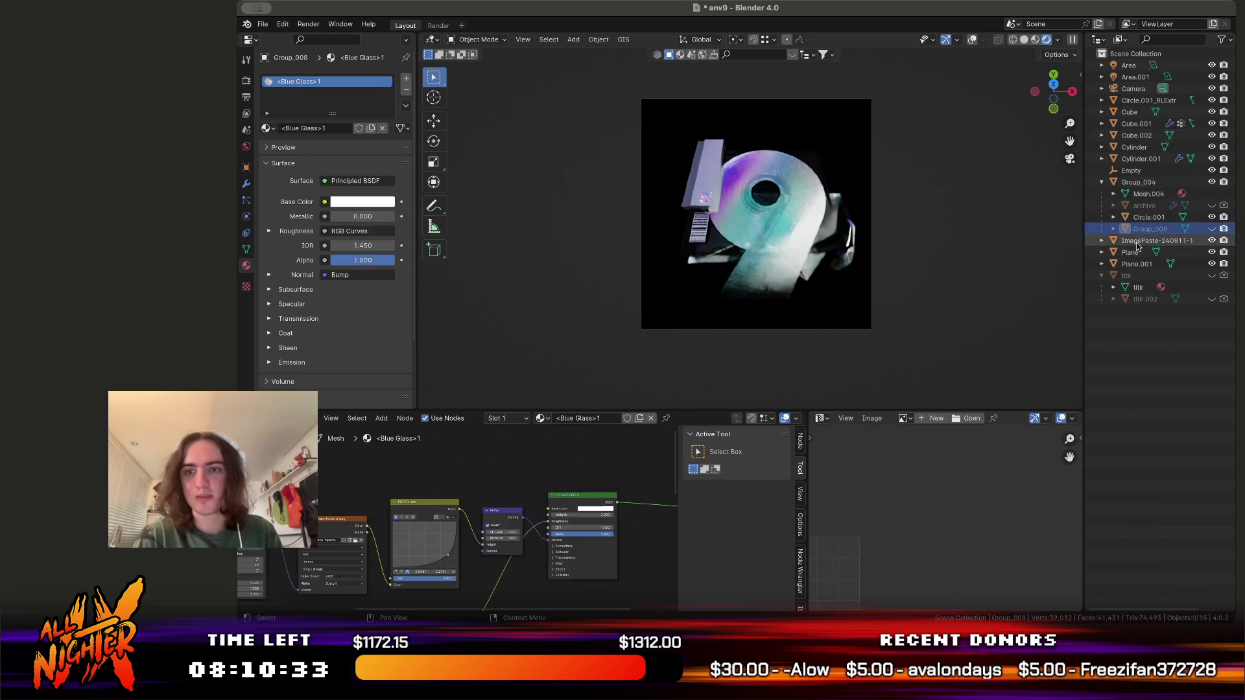
{"action": "left_click", "coordinate": [1137, 264]}
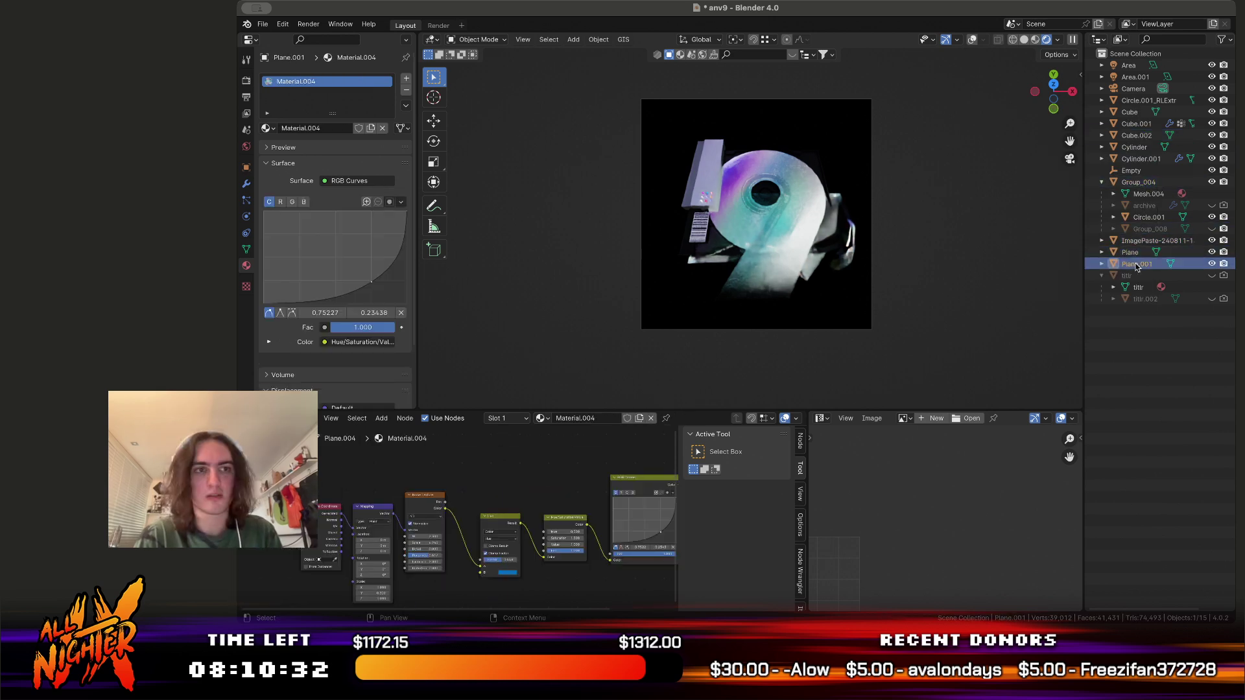
{"action": "scroll", "coordinate": [631, 461], "scroll_direction": "right", "scroll_amount": 5}
{"action": "scroll", "coordinate": [631, 461], "scroll_direction": "up", "scroll_amount": 5}
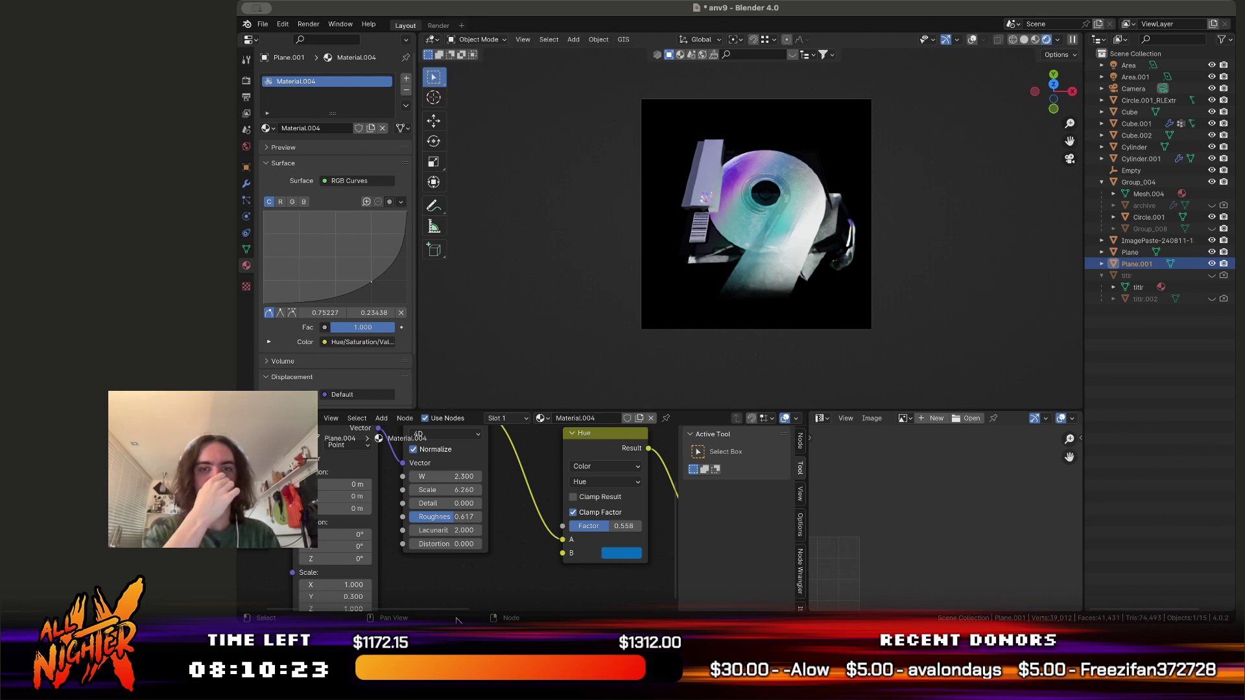
Set the Hue mix node's factor to 0 in Plane.001's material
{"action": "middle_click_drag", "start_coordinate": [447, 543], "coordinate": [336, 541]}
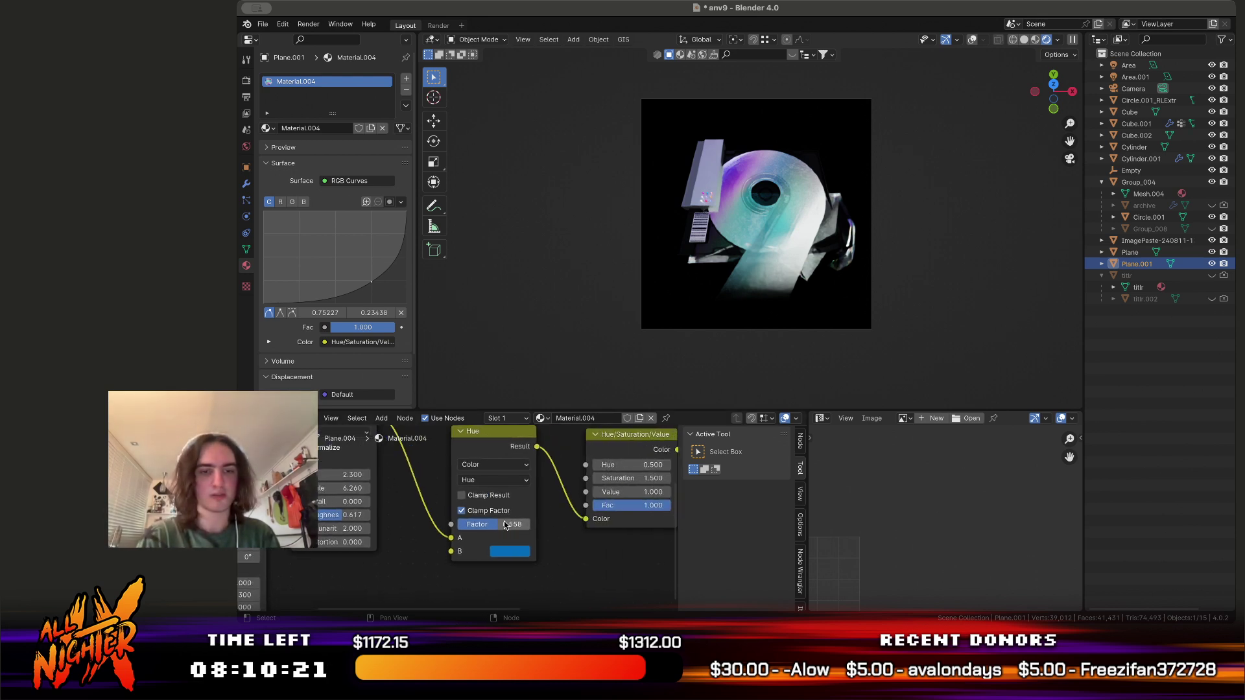
{"action": "left_click", "coordinate": [512, 526]}
{"action": "type", "text": "0"}
{"action": "key", "text": "Return"}
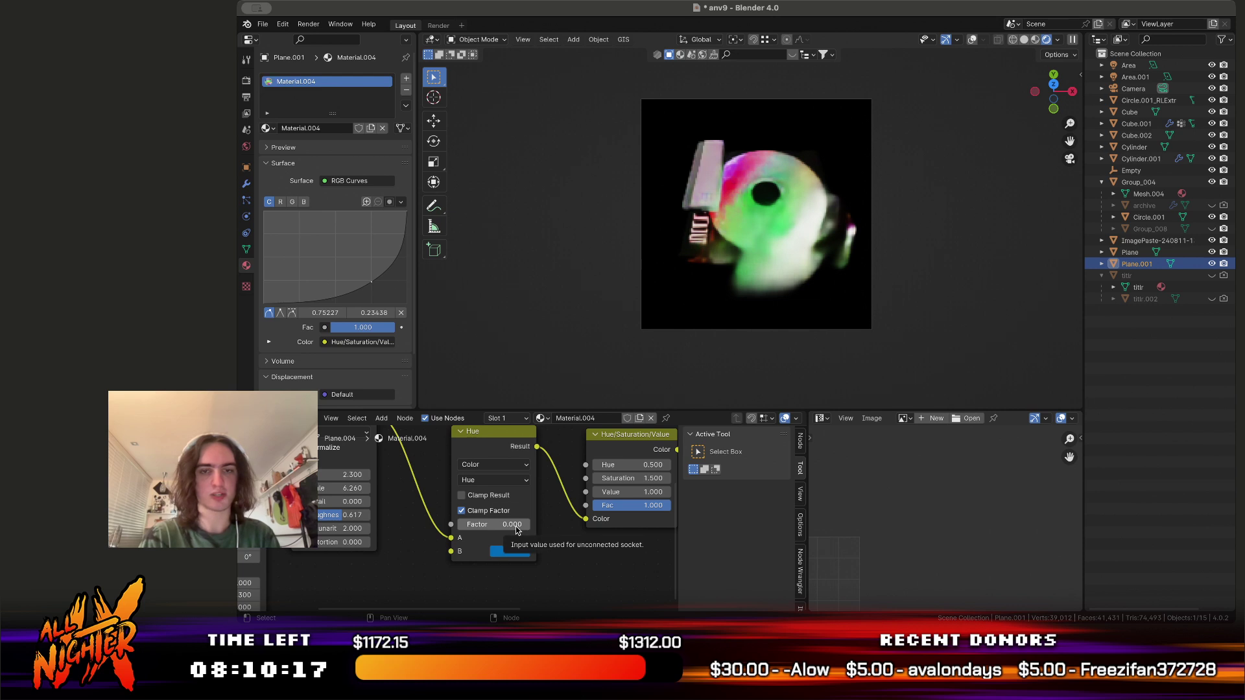
Raise the noise texture's W value in stages to 3.000, comparing the rendered colours along the way
{"action": "middle_click_drag", "start_coordinate": [525, 481], "coordinate": [589, 480]}
{"action": "left_click", "coordinate": [431, 474]}
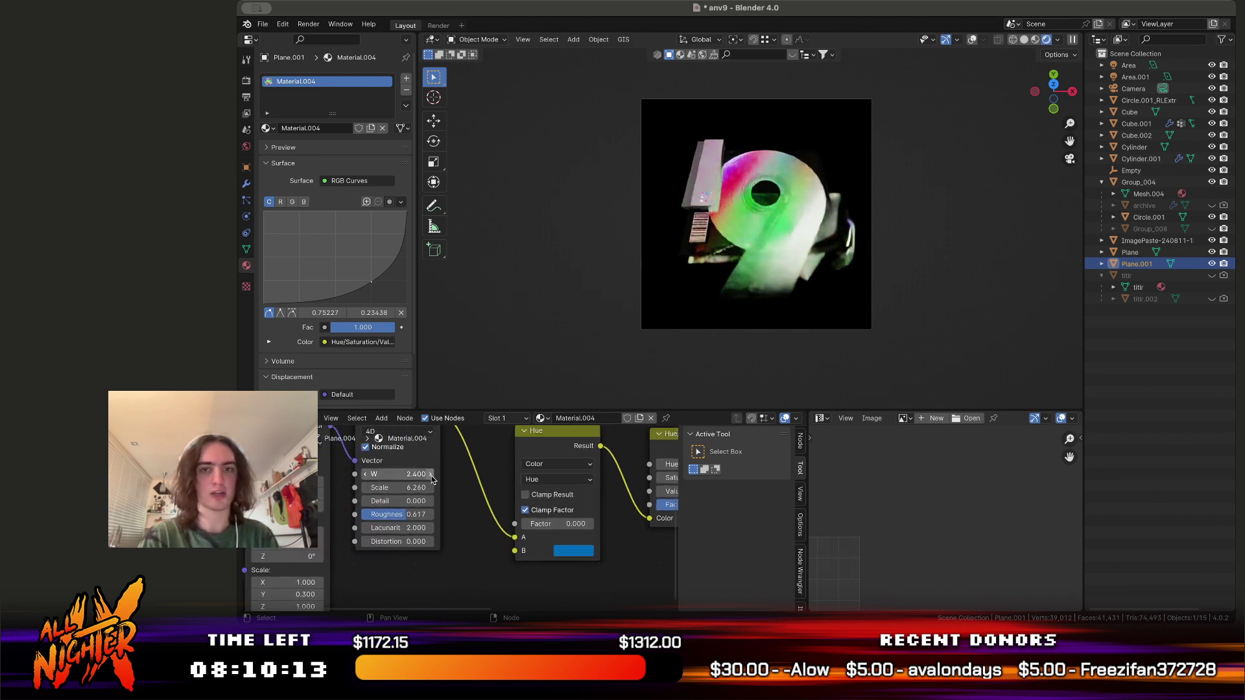
{"action": "left_click", "coordinate": [431, 474]}
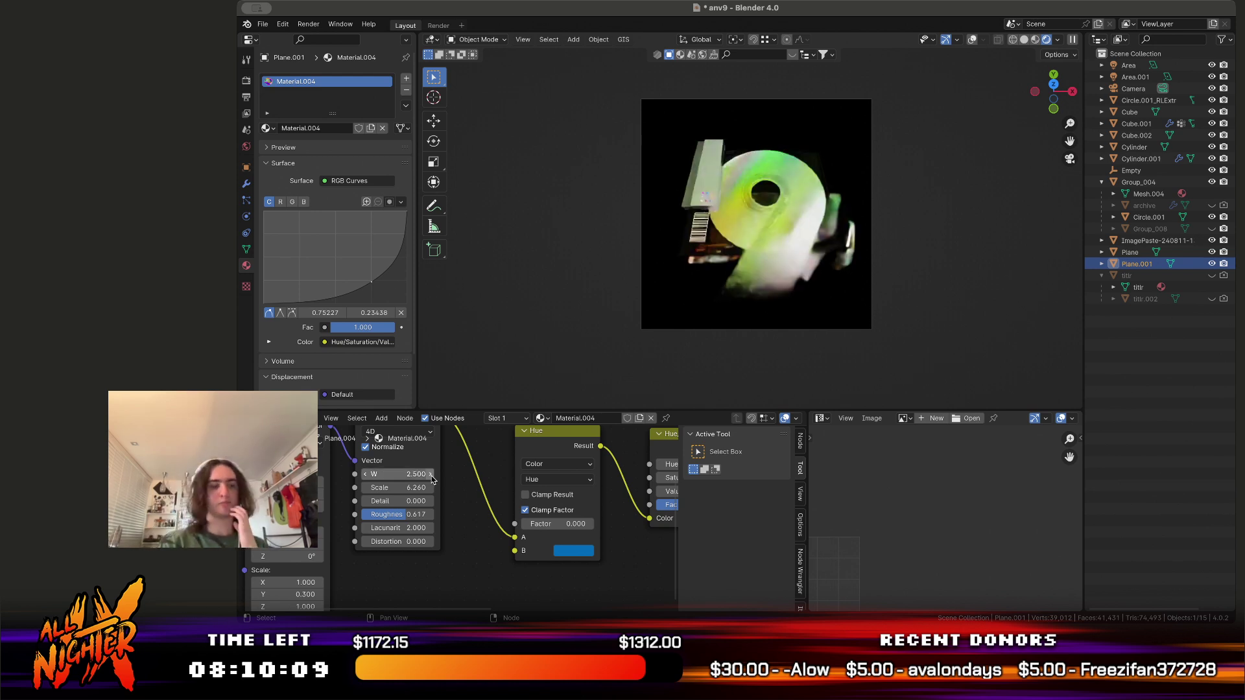
{"action": "left_click", "coordinate": [430, 474]}
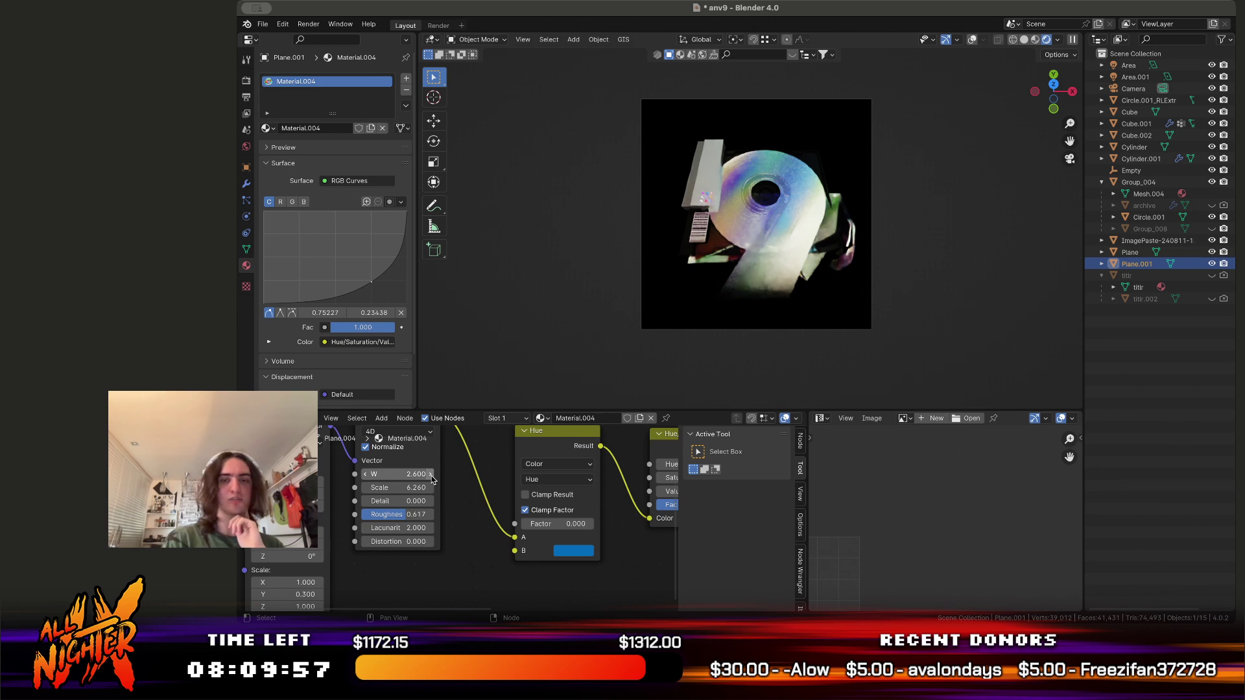
{"action": "left_click", "coordinate": [430, 474]}
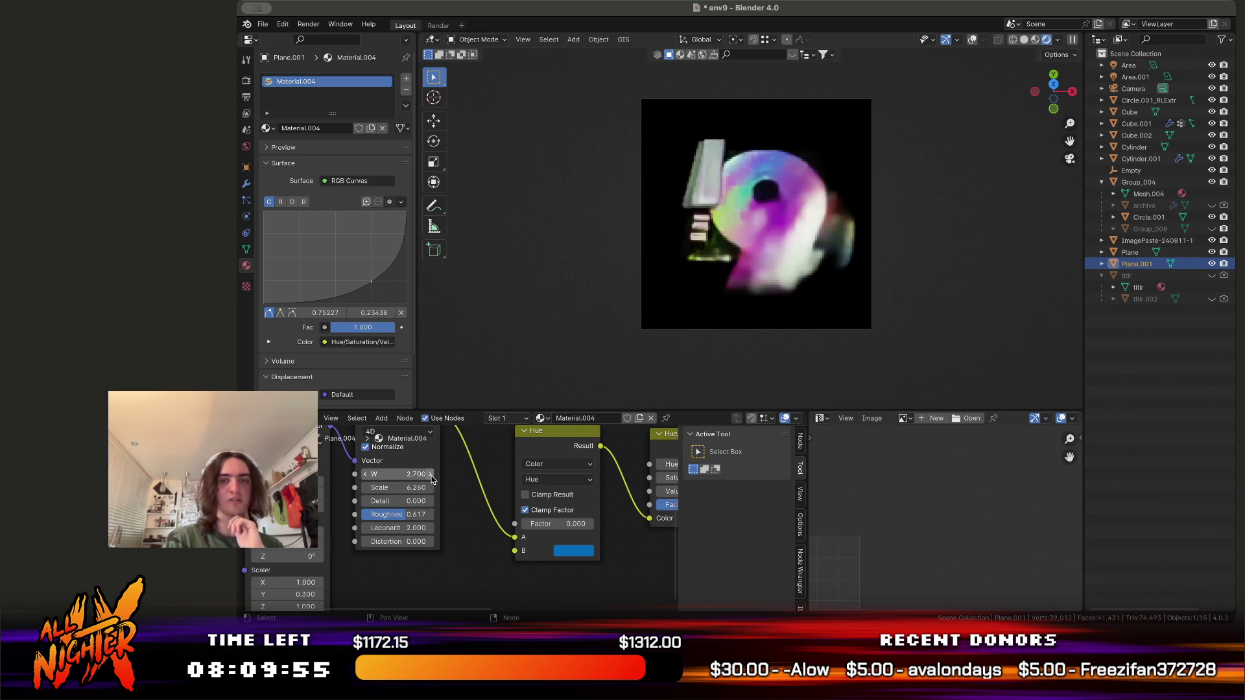
{"action": "left_click", "coordinate": [431, 474]}
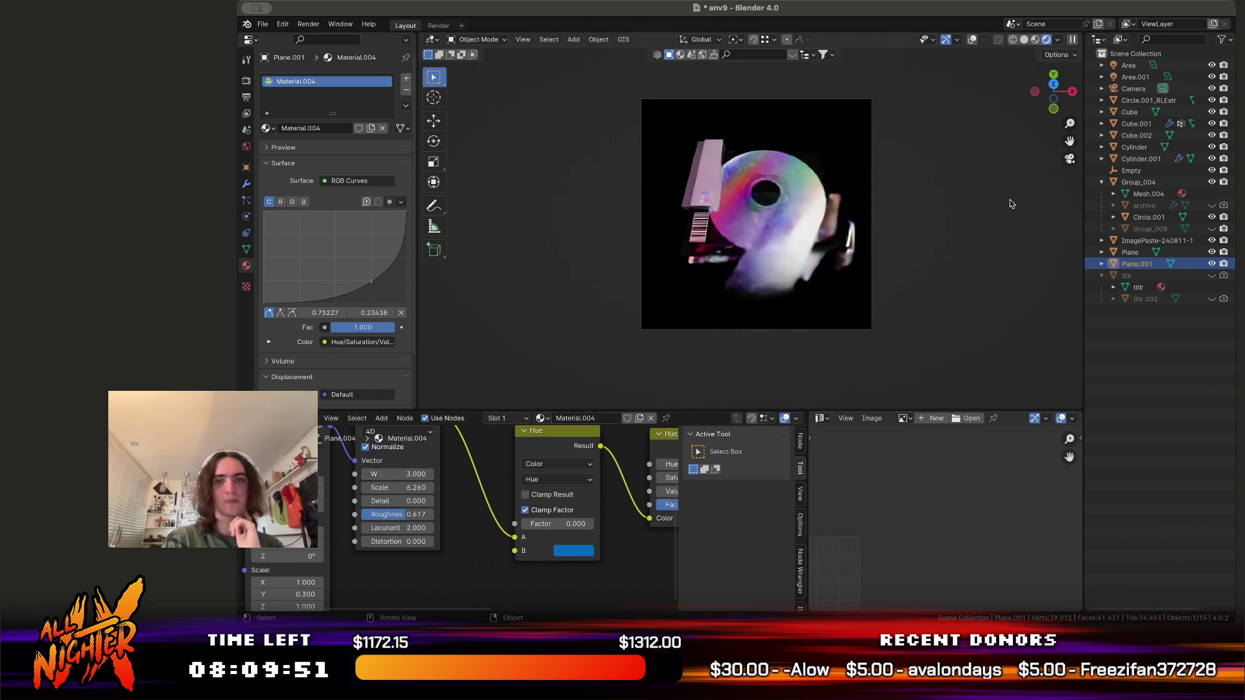
Return the viewport to solid shading with overlays on, deselect Plane.001, and save the file
{"action": "left_click", "coordinate": [1023, 40]}
{"action": "left_click", "coordinate": [986, 40]}
{"action": "key", "text": "ctrl+s"}
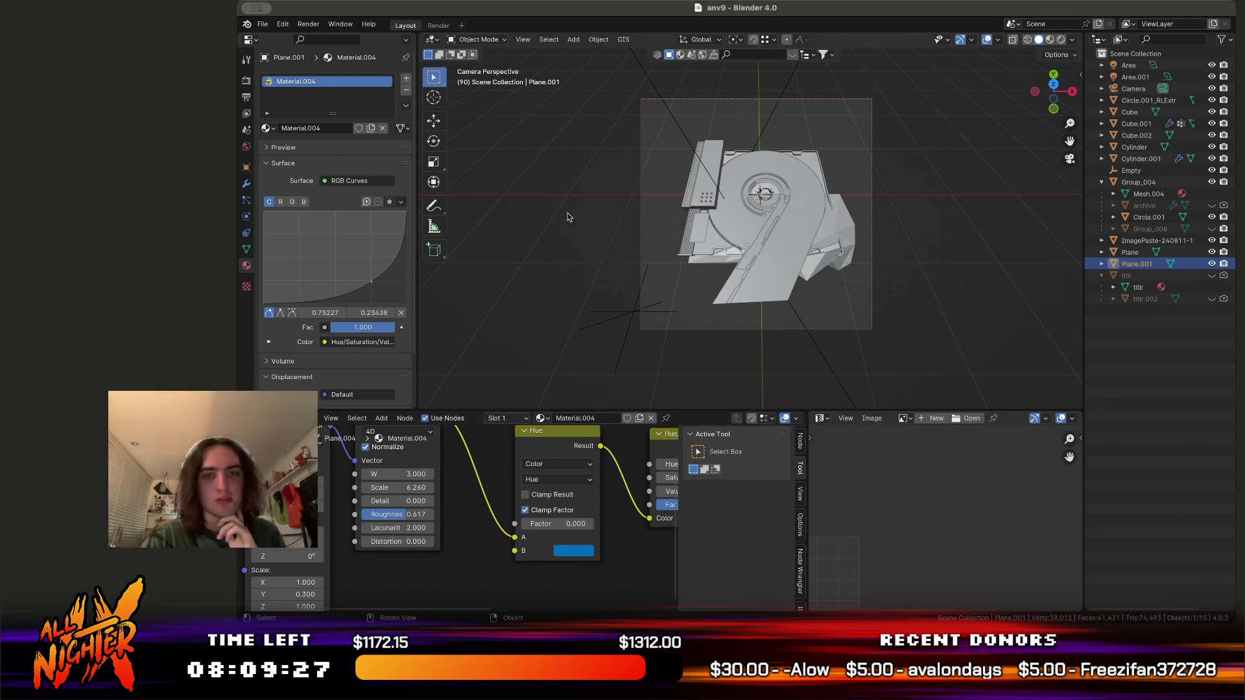
{"action": "left_click", "coordinate": [572, 319]}
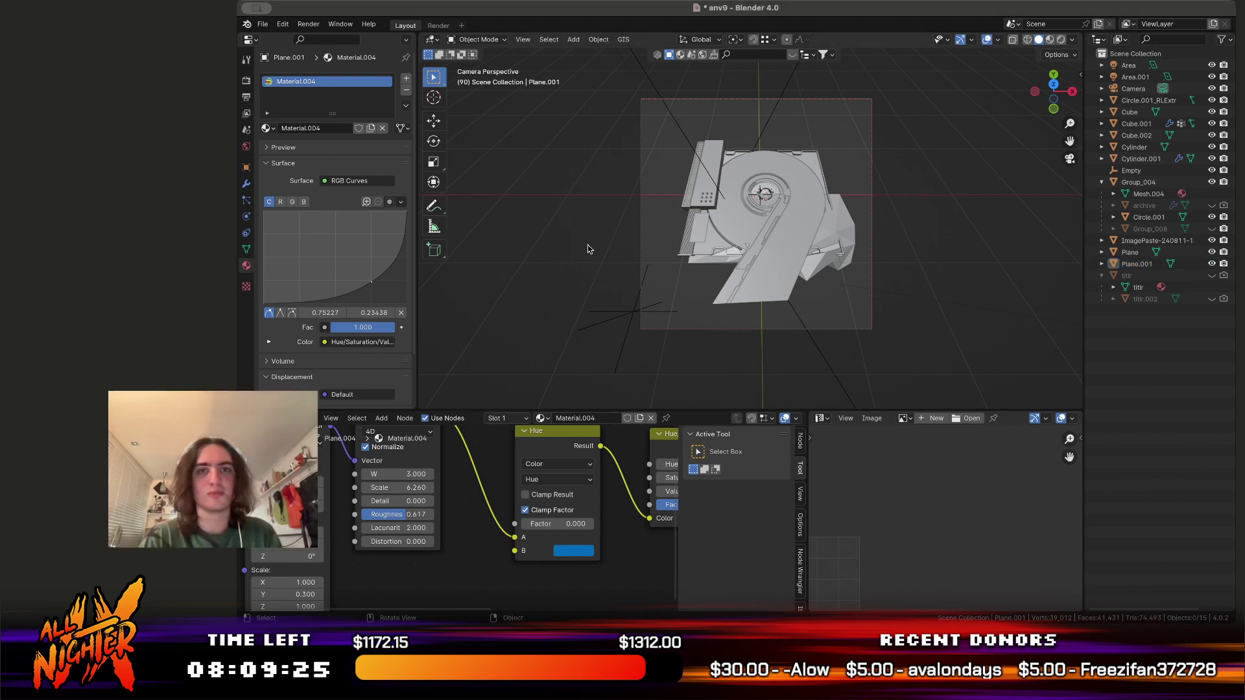
{"action": "key", "text": "ctrl+s"}
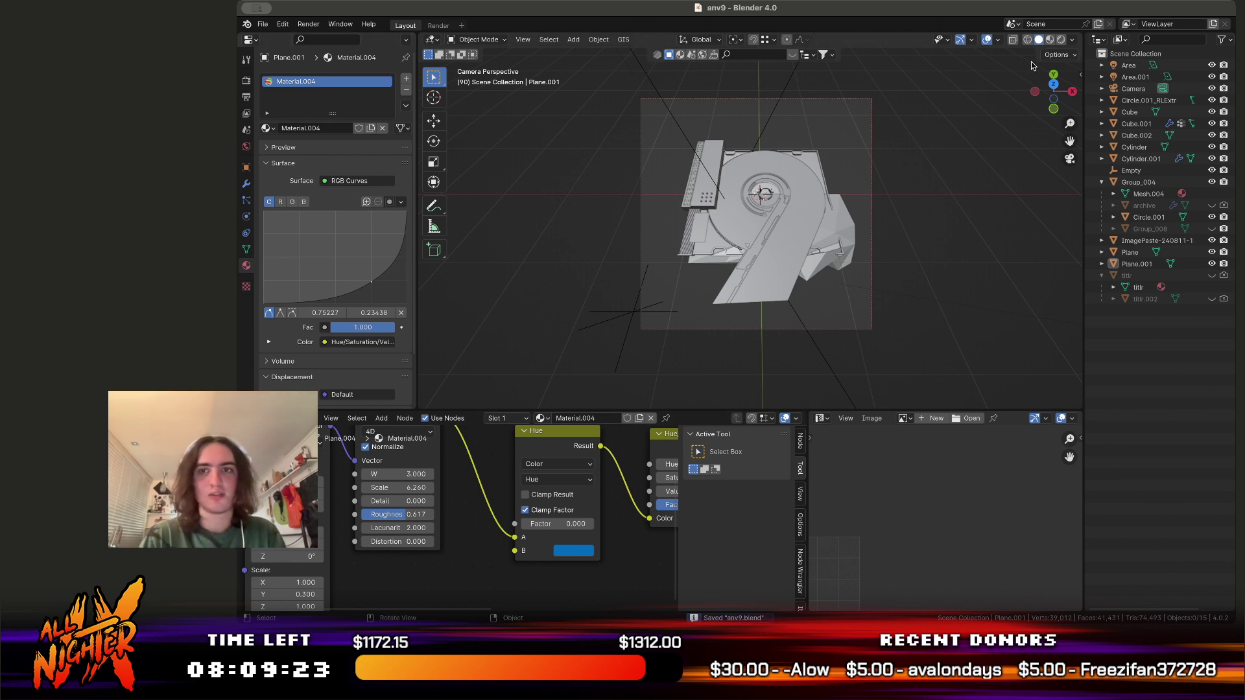
Unhide the titr and titr.002 title planes and preview the camera view in rendered shading
{"action": "middle_click_drag", "start_coordinate": [921, 162], "coordinate": [949, 123]}
{"action": "left_click", "coordinate": [1067, 165]}
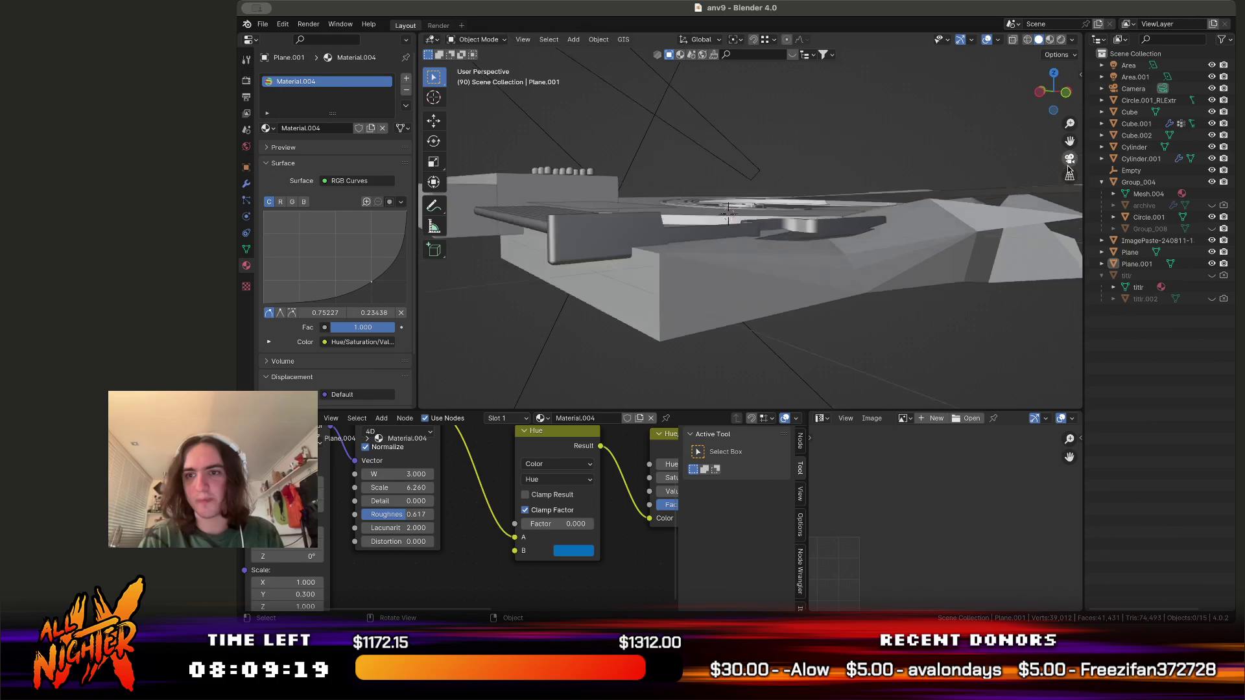
{"action": "left_click", "coordinate": [1069, 161]}
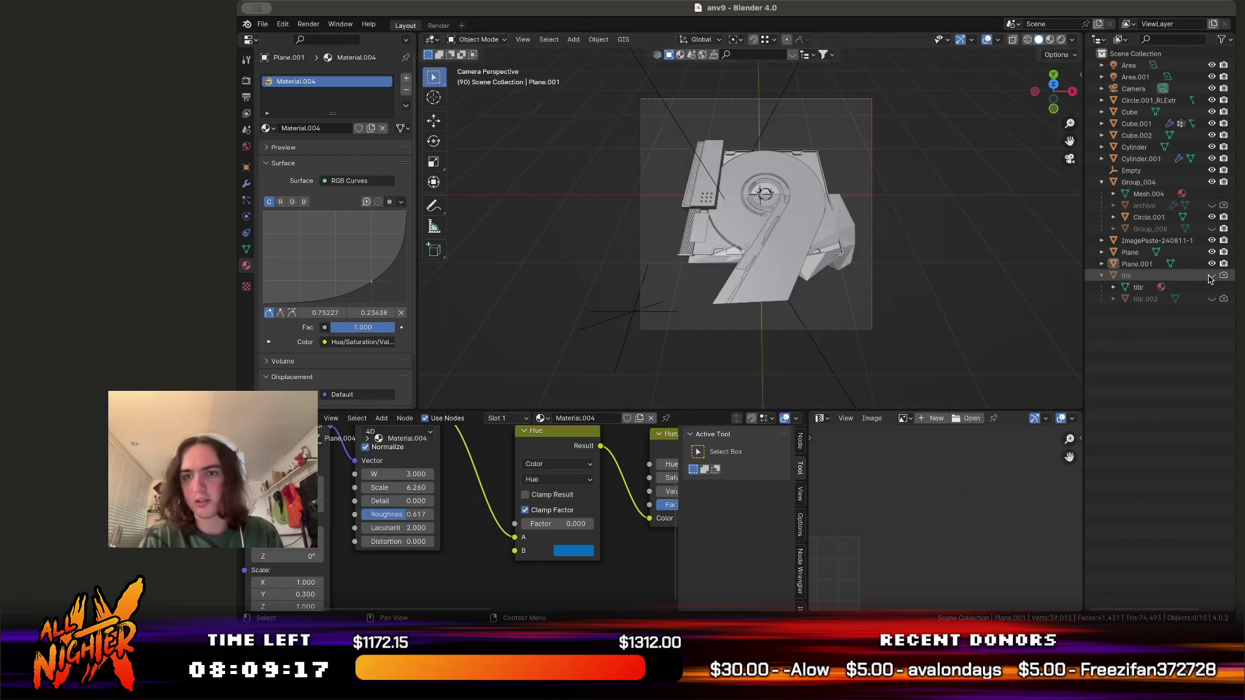
{"action": "left_click", "coordinate": [1211, 276]}
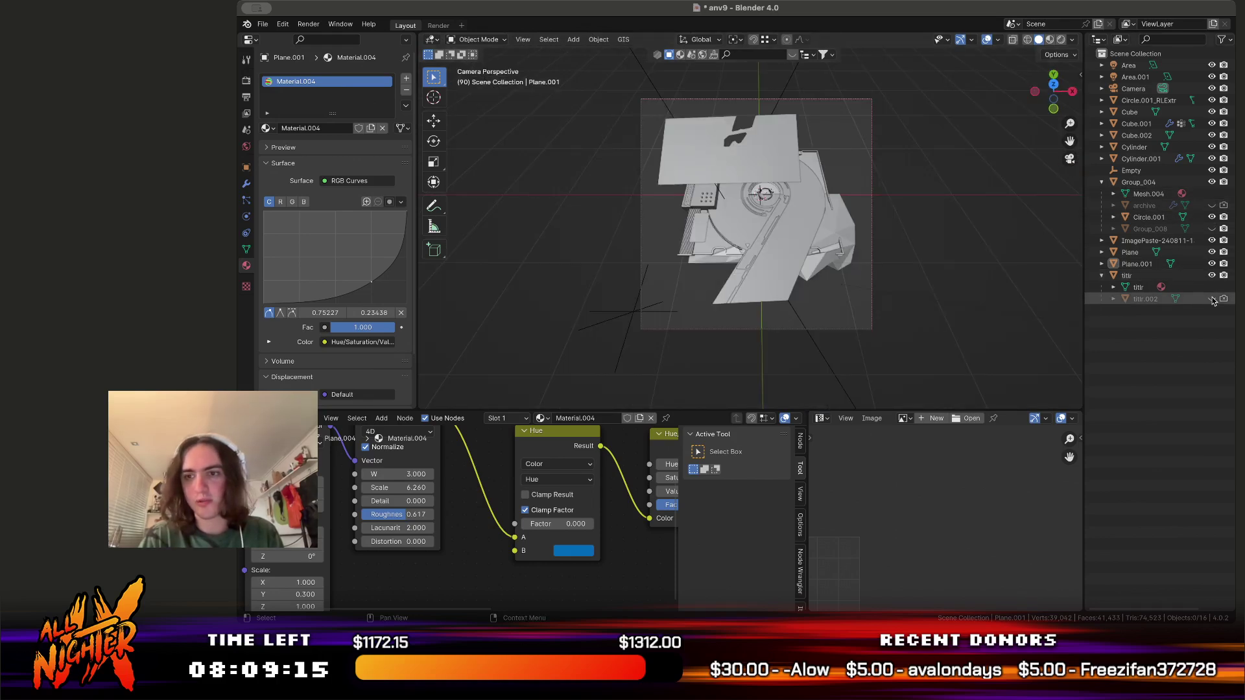
{"action": "left_click", "coordinate": [1212, 299]}
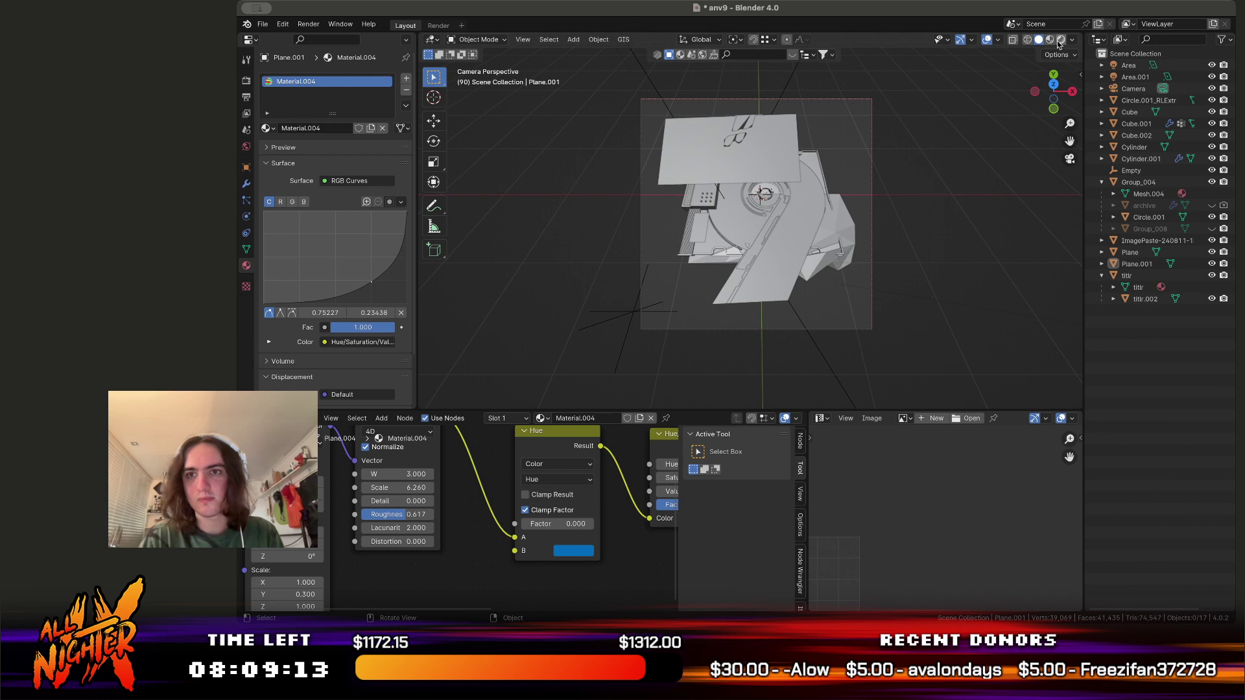
{"action": "left_click", "coordinate": [1060, 40]}
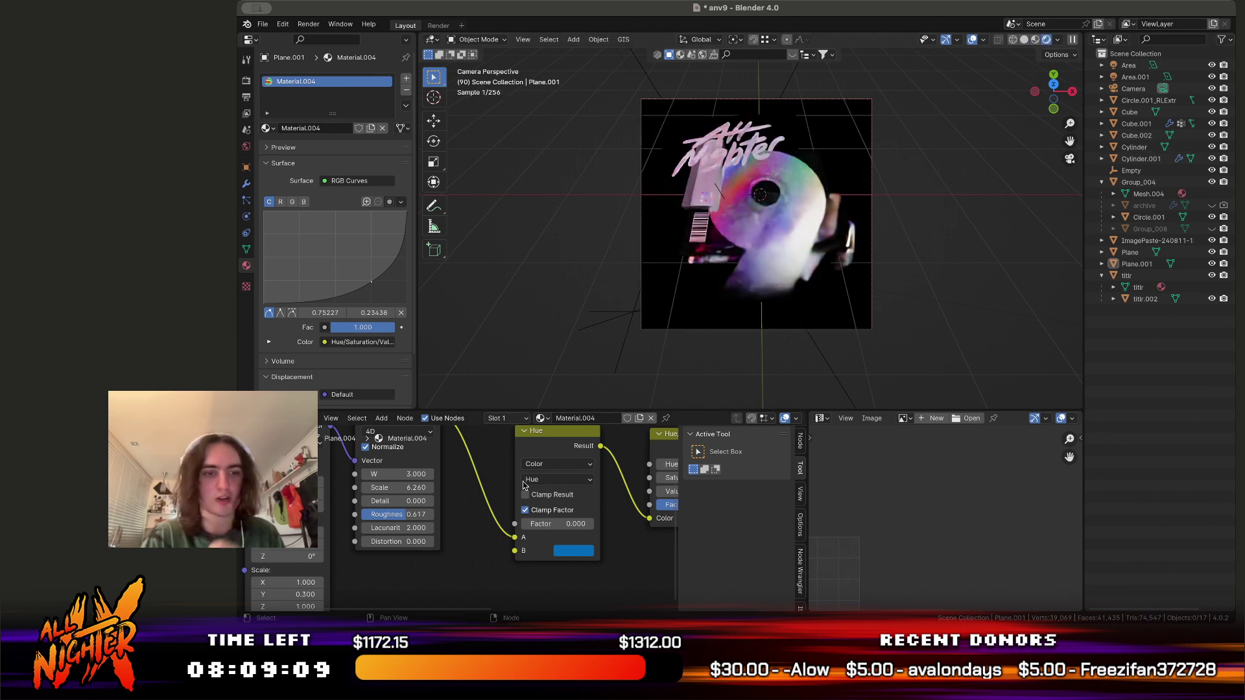
Lower the noise texture's W value to 2.300 in Plane.001's material
{"action": "left_click", "coordinate": [365, 490]}
{"action": "left_click", "coordinate": [431, 490]}
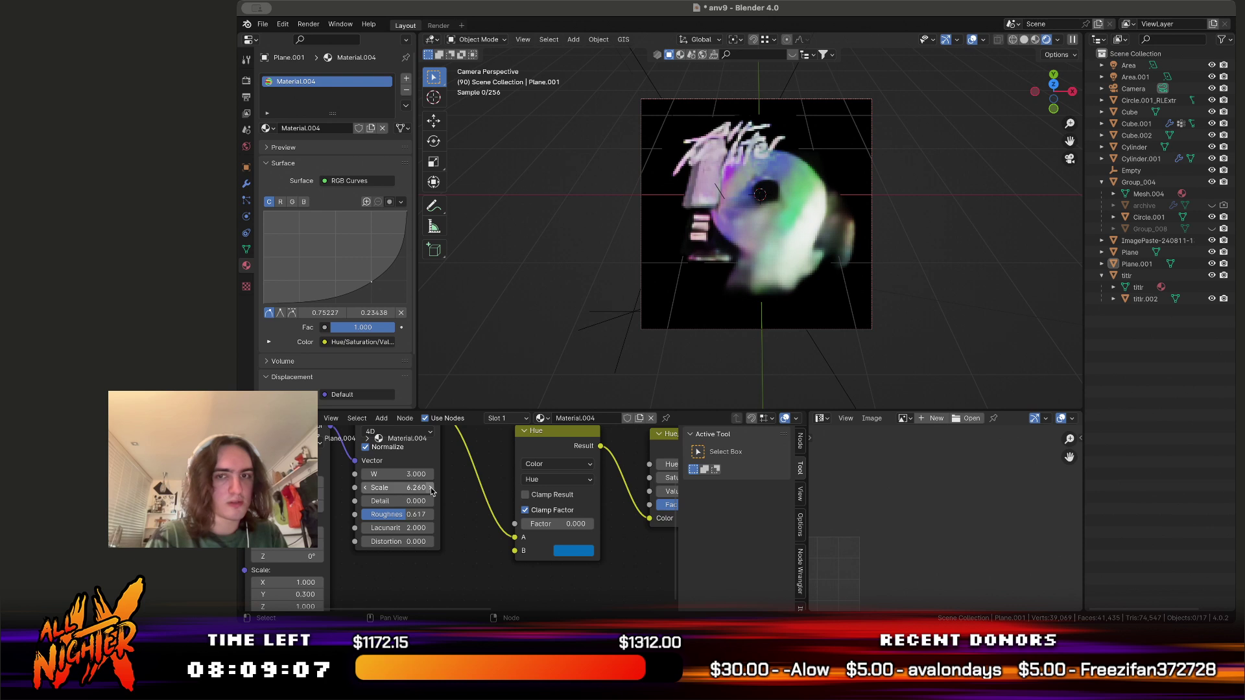
{"action": "left_click", "coordinate": [366, 474]}
{"action": "left_click", "coordinate": [365, 475]}
{"action": "left_click", "coordinate": [366, 475]}
{"action": "left_click", "coordinate": [366, 474]}
{"action": "left_click", "coordinate": [366, 474]}
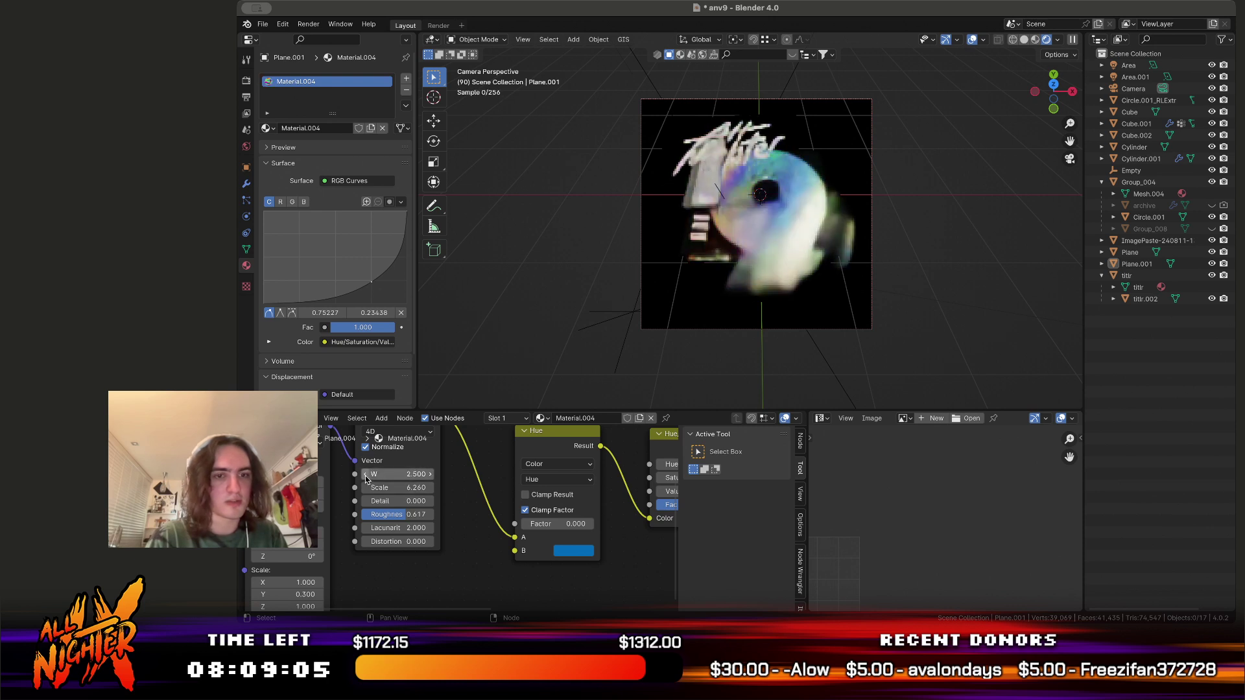
{"action": "left_click", "coordinate": [365, 474]}
{"action": "left_click", "coordinate": [365, 474]}
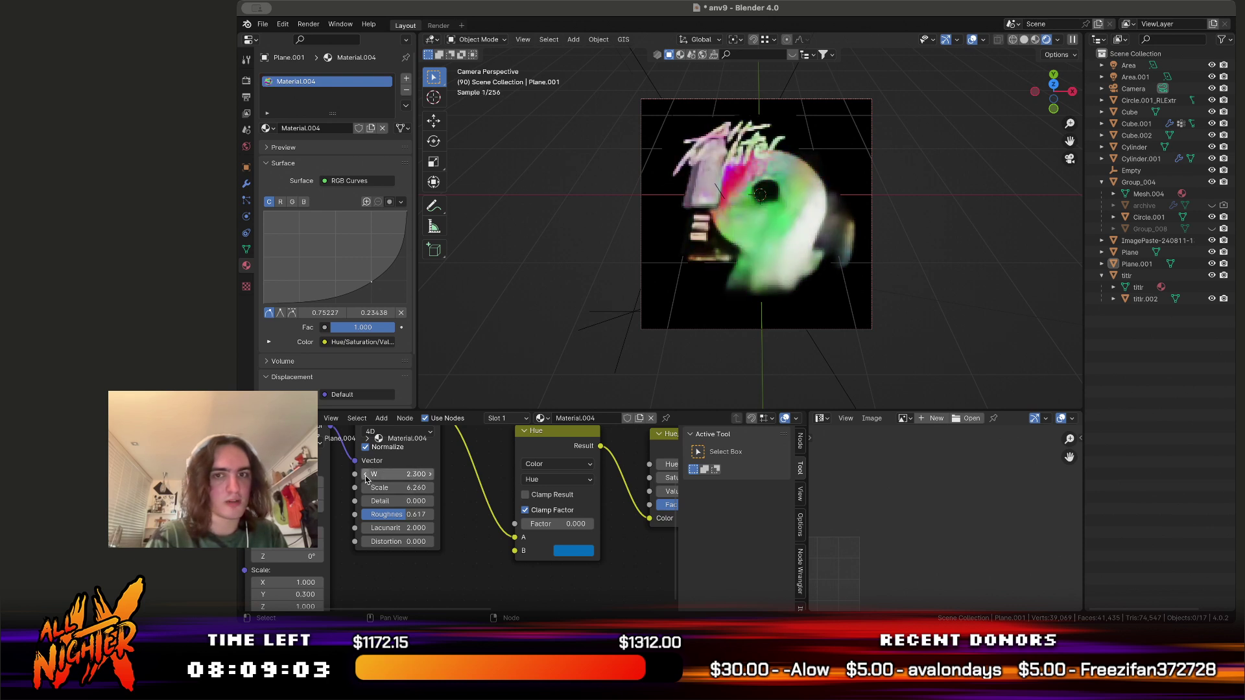
Set the Hue mix node's factor to 0.5
{"action": "left_click", "coordinate": [551, 523]}
{"action": "type", "text": "0.5"}
{"action": "key", "text": "Return"}
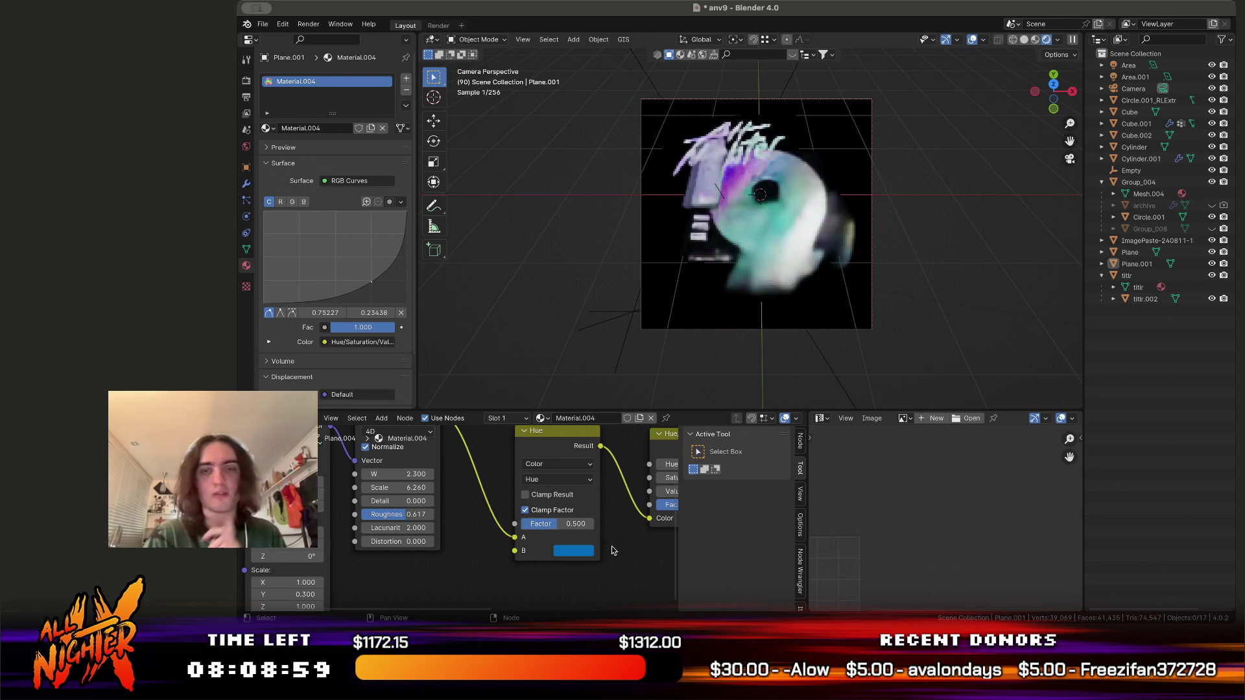
Isolate the titr and titr.002 planes in local view, shown in material preview with overlays on
{"action": "left_click", "coordinate": [778, 142]}
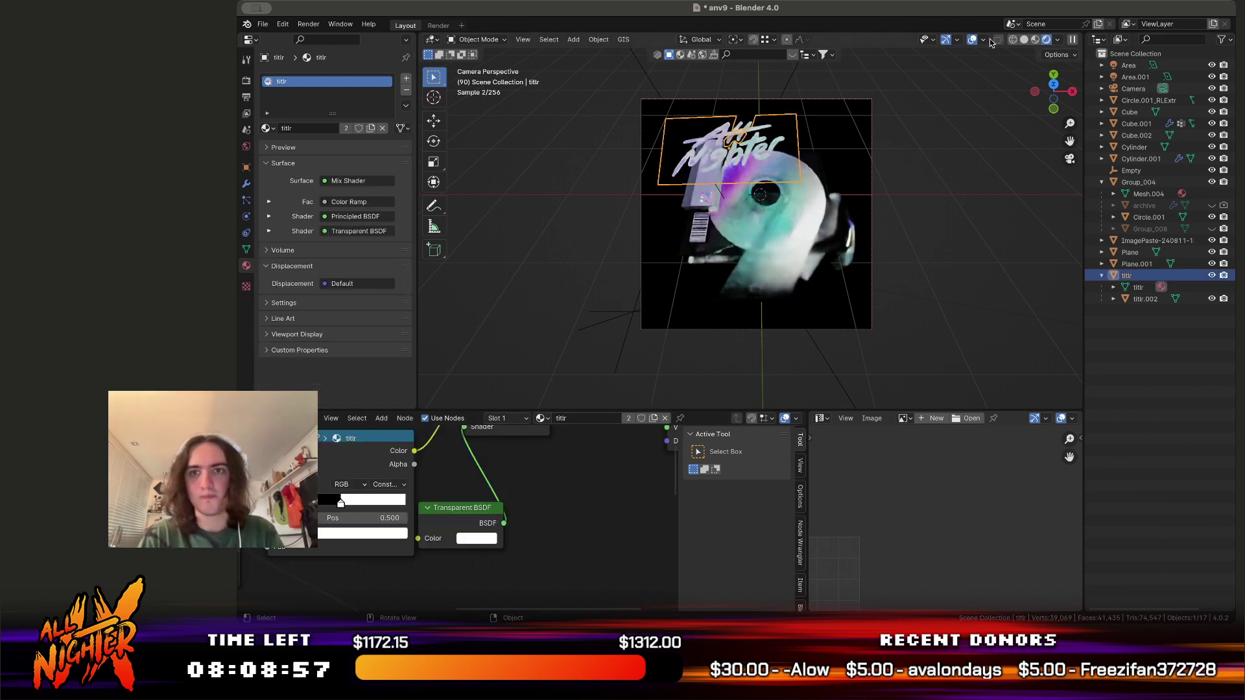
{"action": "left_click", "coordinate": [972, 39]}
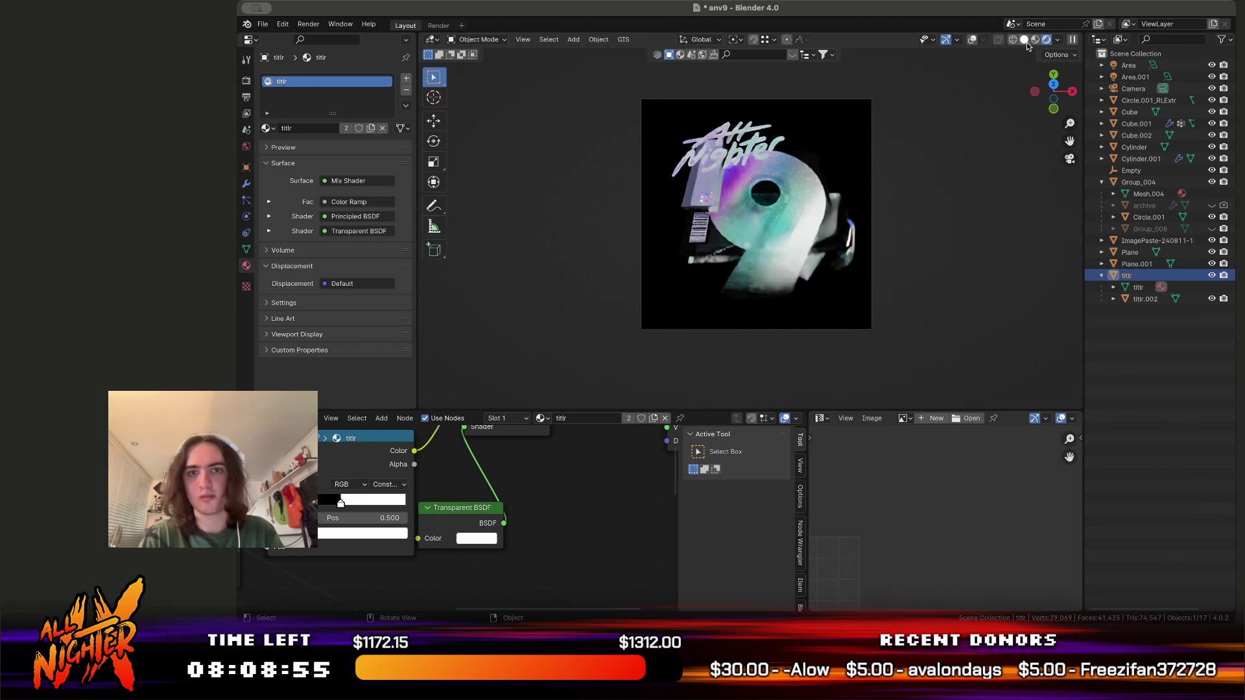
{"action": "left_click", "coordinate": [1024, 39]}
{"action": "left_click", "coordinate": [739, 125]}
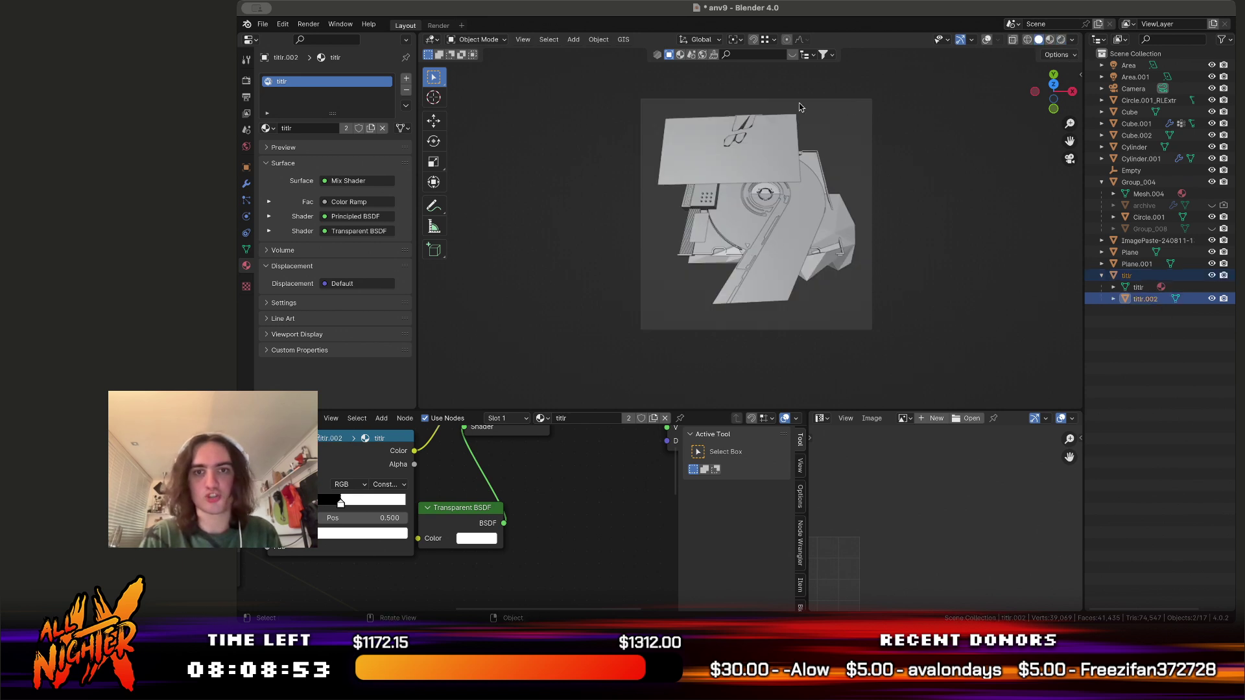
{"action": "key", "text": "KP_Divide"}
{"action": "left_click", "coordinate": [986, 40]}
{"action": "left_click", "coordinate": [1048, 39]}
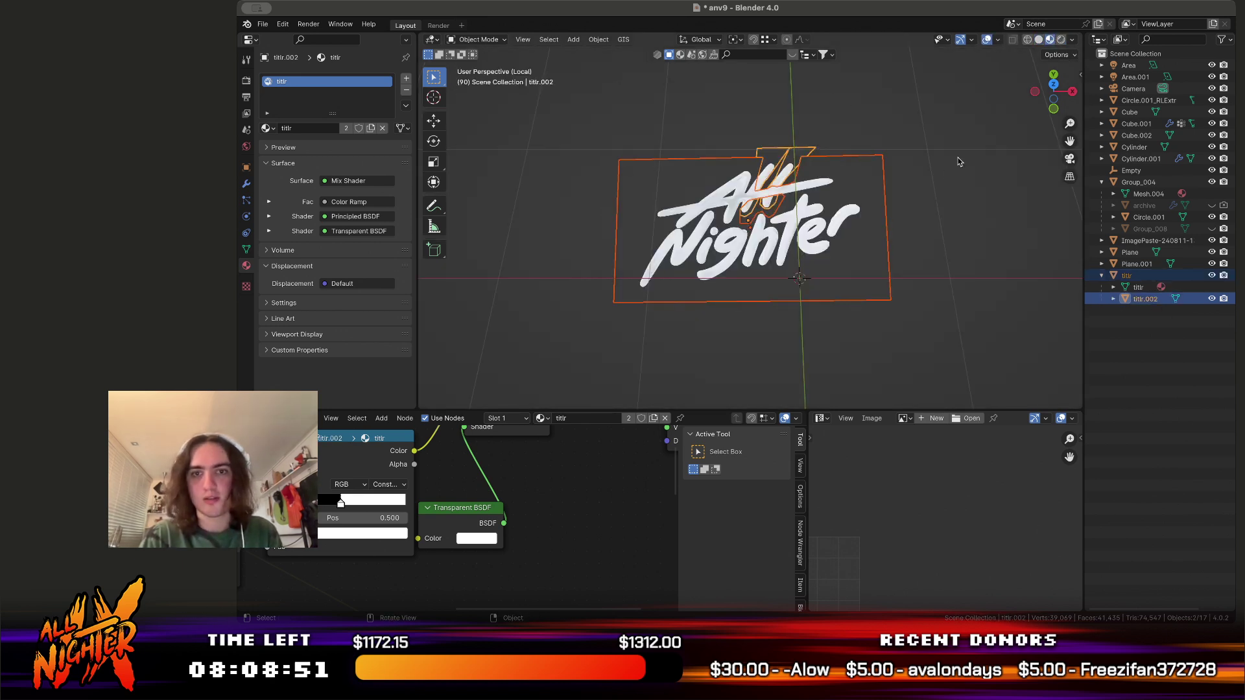
Examine the isolated All Nighter title lettering up close and as a whole in material preview
{"action": "left_click", "coordinate": [949, 173]}
{"action": "scroll", "coordinate": [947, 156], "scroll_direction": "up", "scroll_amount": 2}
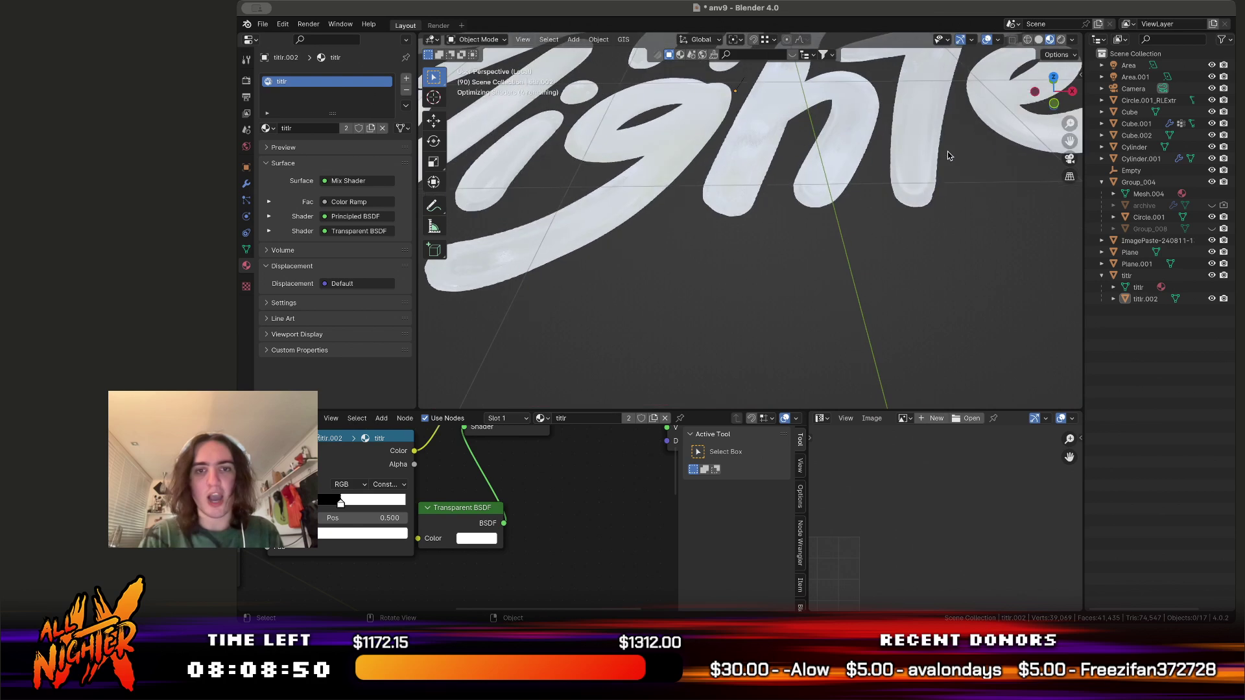
{"action": "scroll", "coordinate": [948, 152], "scroll_direction": "up", "scroll_amount": 3, "text": "shift"}
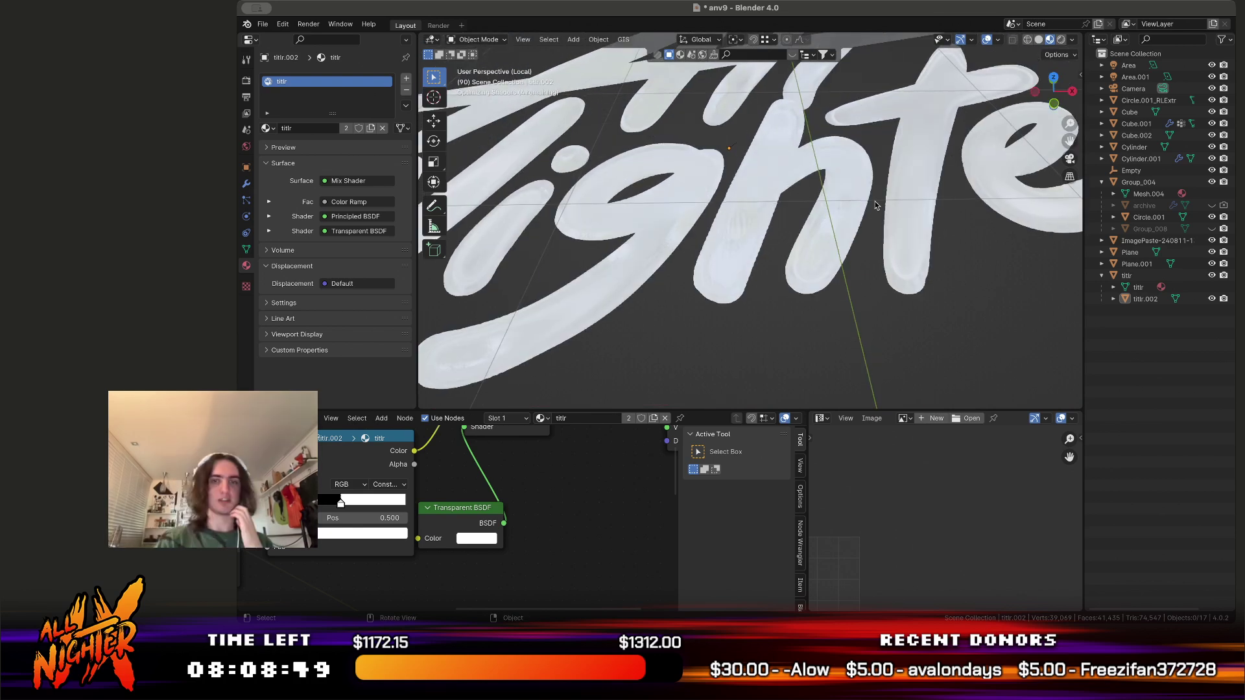
{"action": "left_click", "coordinate": [875, 205]}
{"action": "scroll", "coordinate": [875, 206], "scroll_direction": "down", "scroll_amount": 4}
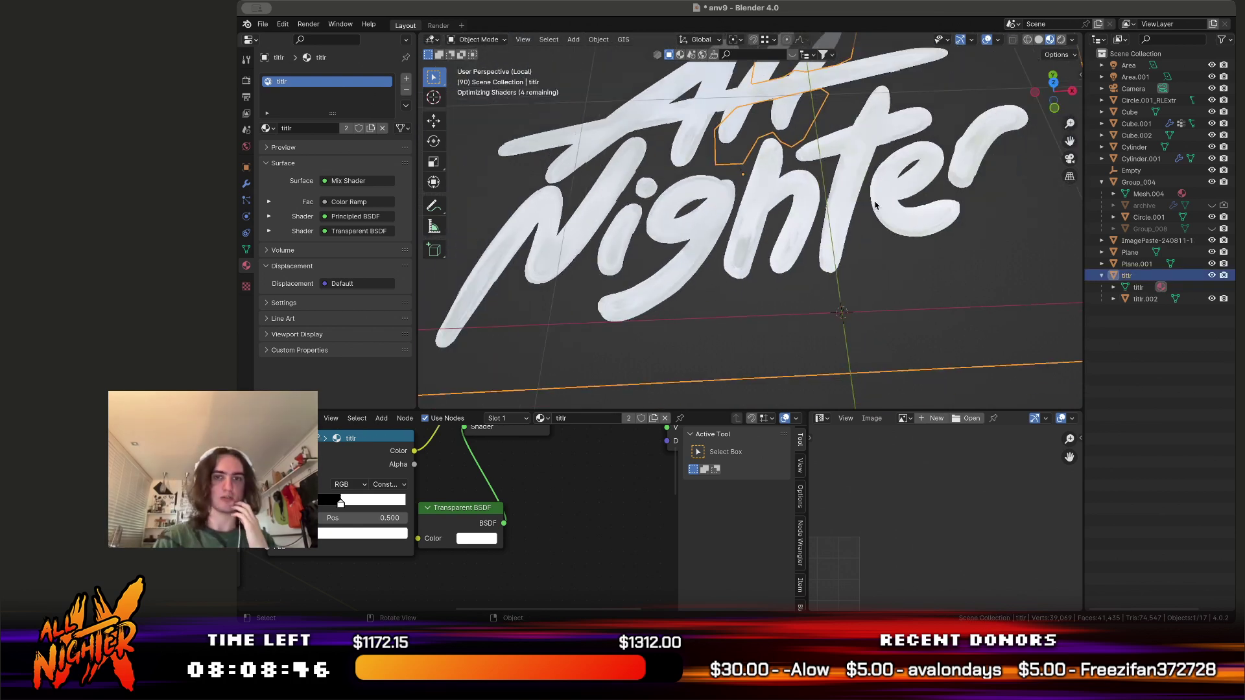
{"action": "scroll", "coordinate": [874, 206], "scroll_direction": "down", "scroll_amount": 3}
{"action": "left_click", "coordinate": [853, 372]}
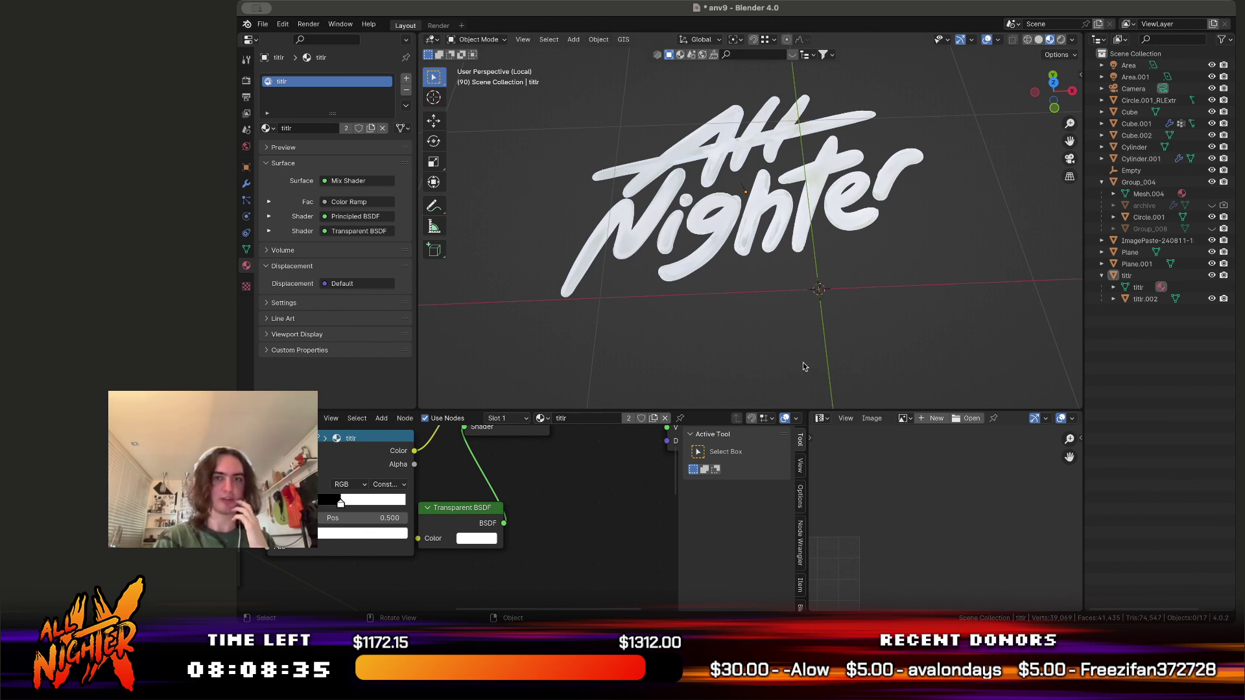
{"action": "scroll", "coordinate": [866, 313], "scroll_direction": "right", "scroll_amount": 3}
{"action": "scroll", "coordinate": [881, 276], "scroll_direction": "right", "scroll_amount": 2}
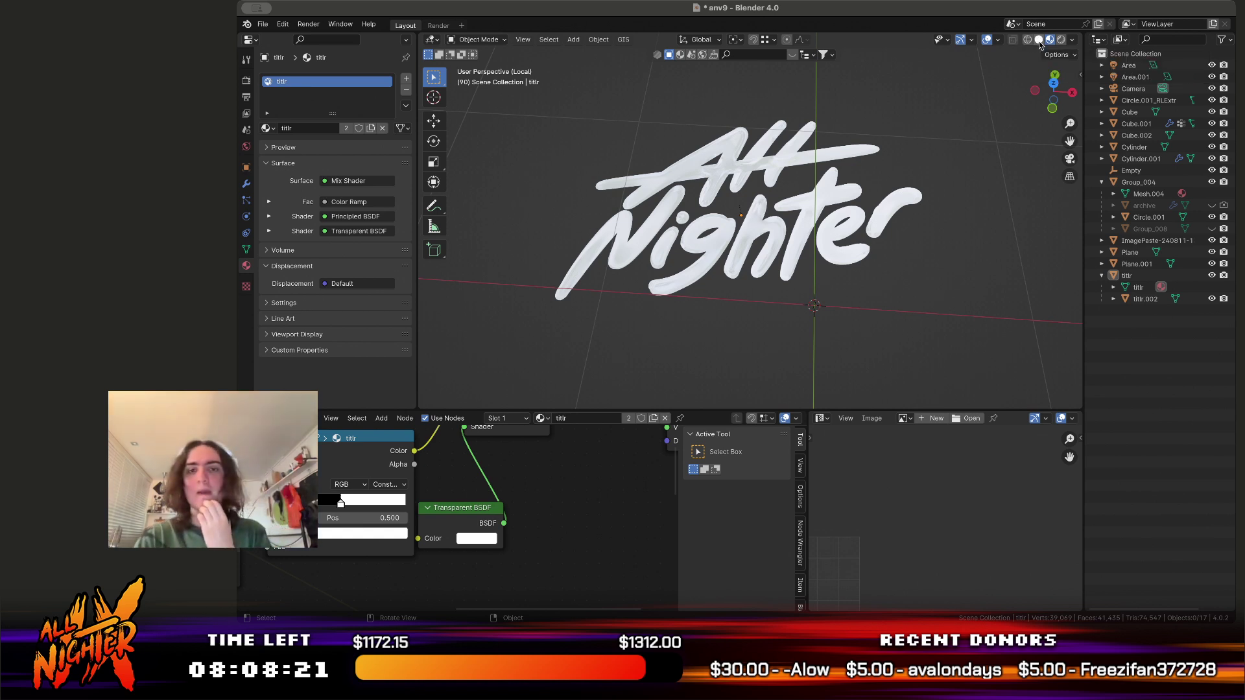
Exit local view to restore the full scene in the camera view and switch to solid shading
{"action": "left_click", "coordinate": [891, 195]}
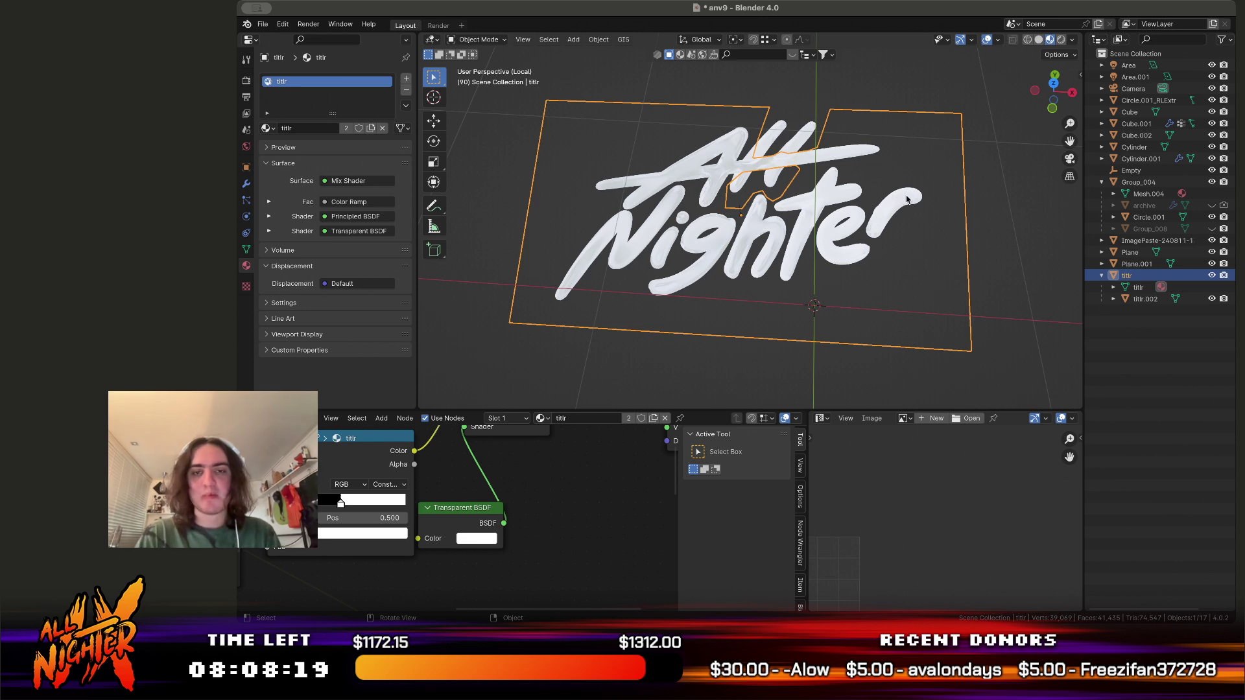
{"action": "key", "text": "KP_Divide"}
{"action": "left_click", "coordinate": [917, 186]}
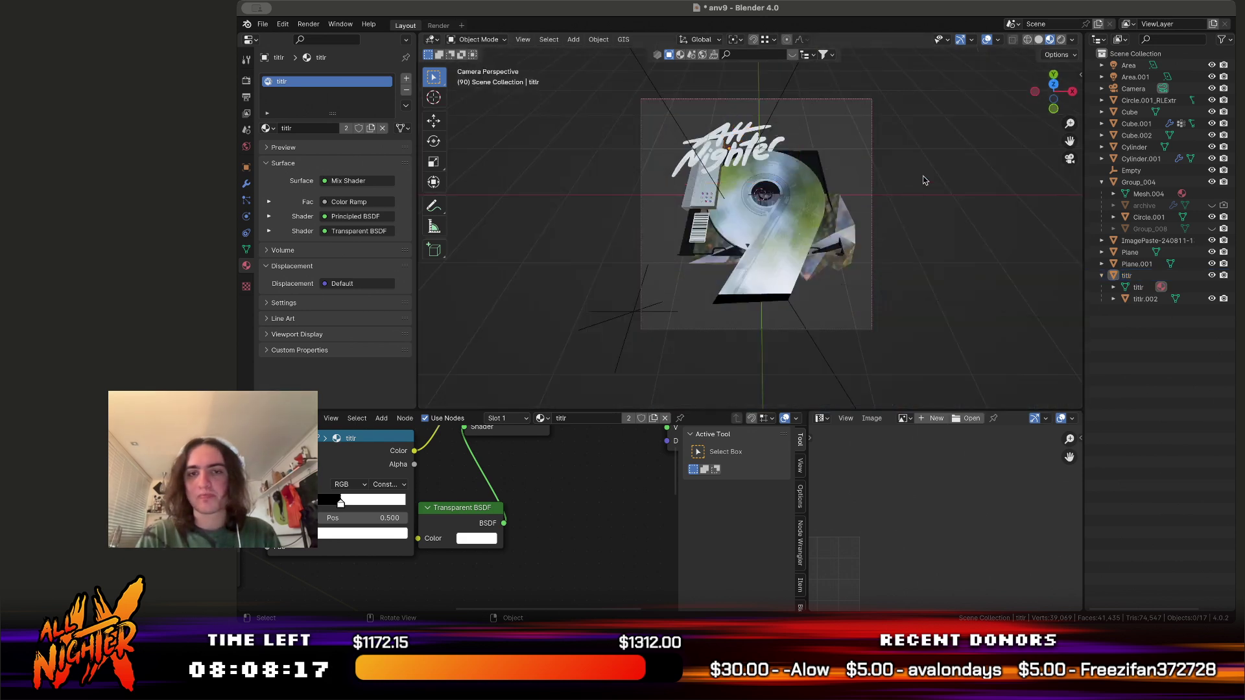
{"action": "left_click", "coordinate": [1038, 39]}
Check the overlapping titr and titr.002 planes by selecting each, then clear the selection and save the file
{"action": "left_click", "coordinate": [749, 126]}
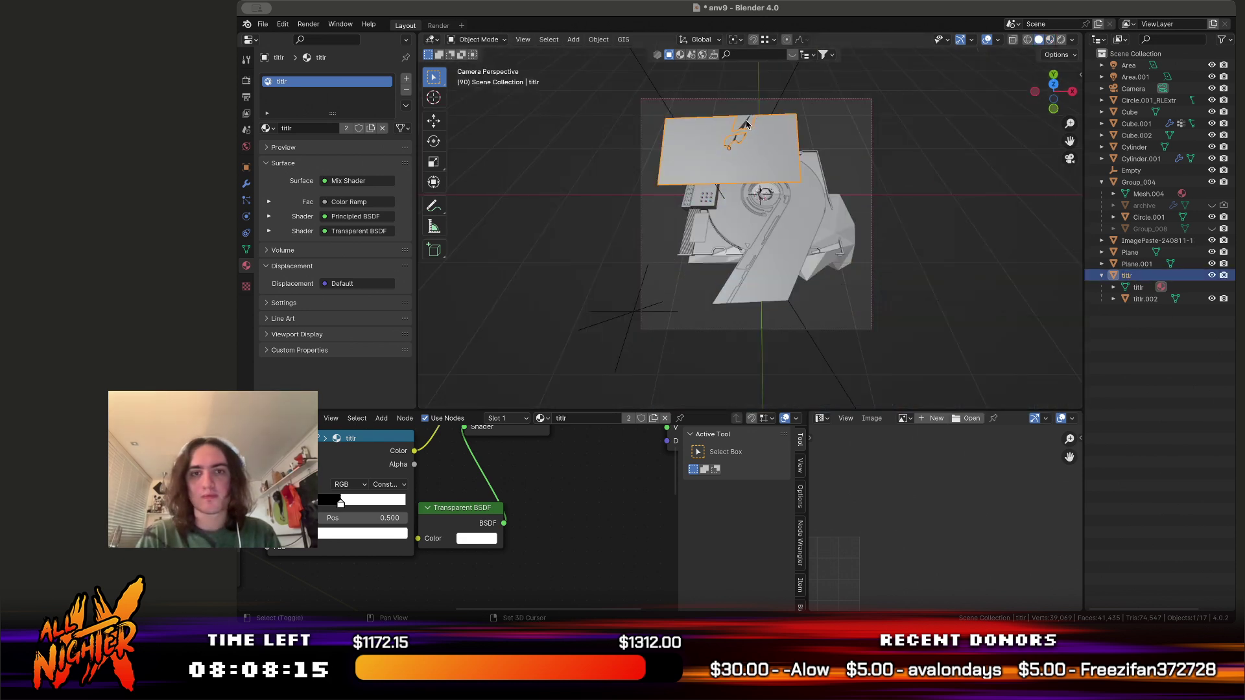
{"action": "left_click", "coordinate": [751, 124], "text": "shift"}
{"action": "key", "text": "alt+a"}
{"action": "key", "text": "ctrl+s"}
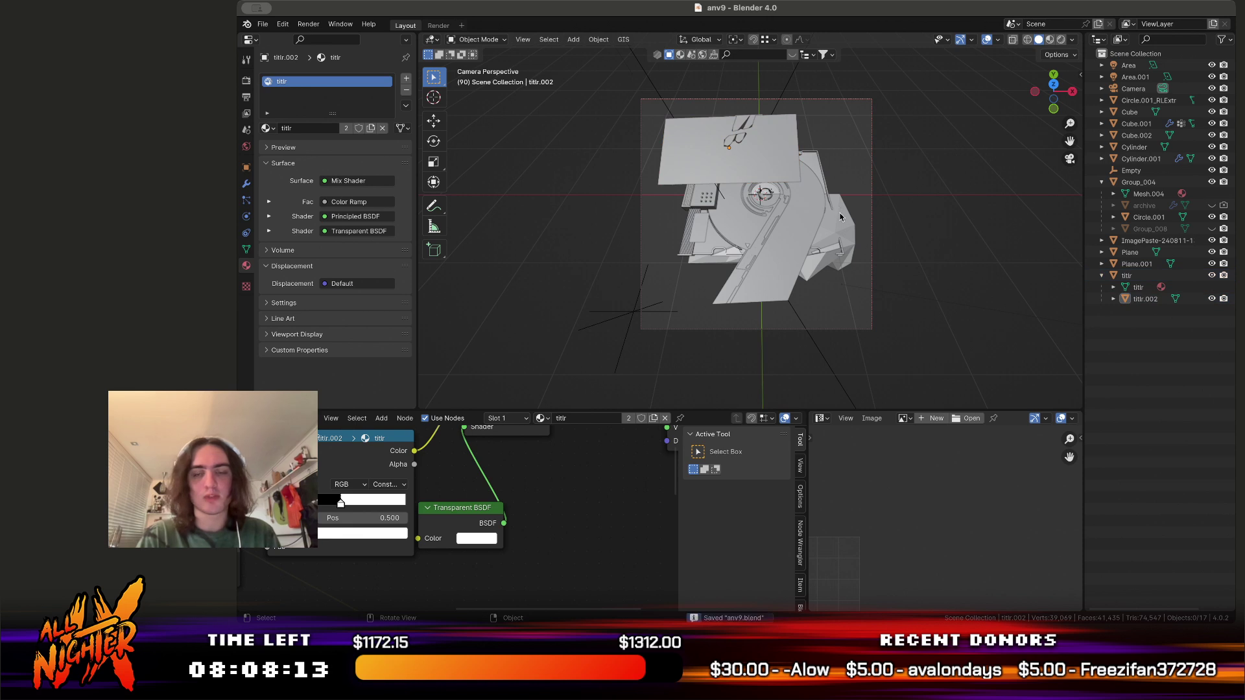
Look over the disc and case details, return to the camera view, and unhide Group_008
{"action": "middle_click_drag", "start_coordinate": [840, 217], "coordinate": [853, 214]}
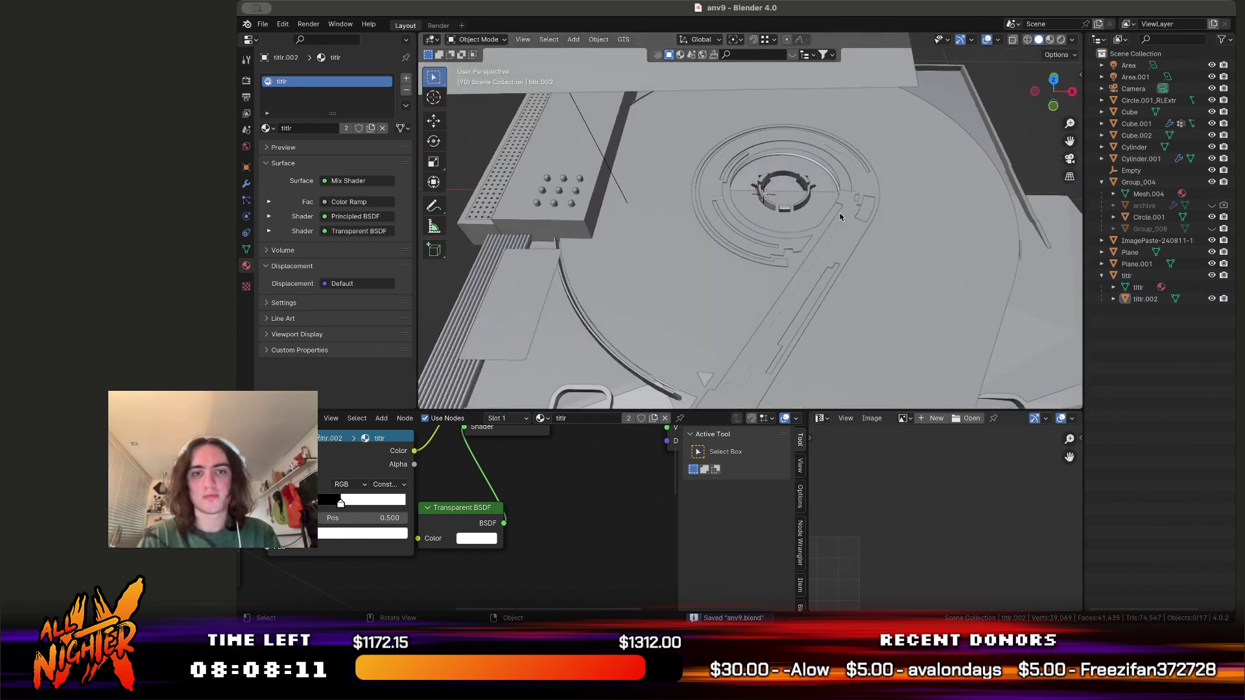
{"action": "scroll", "coordinate": [984, 286], "scroll_direction": "down", "scroll_amount": 2}
{"action": "left_click", "coordinate": [984, 286]}
{"action": "left_click", "coordinate": [1068, 159]}
{"action": "left_click", "coordinate": [982, 180]}
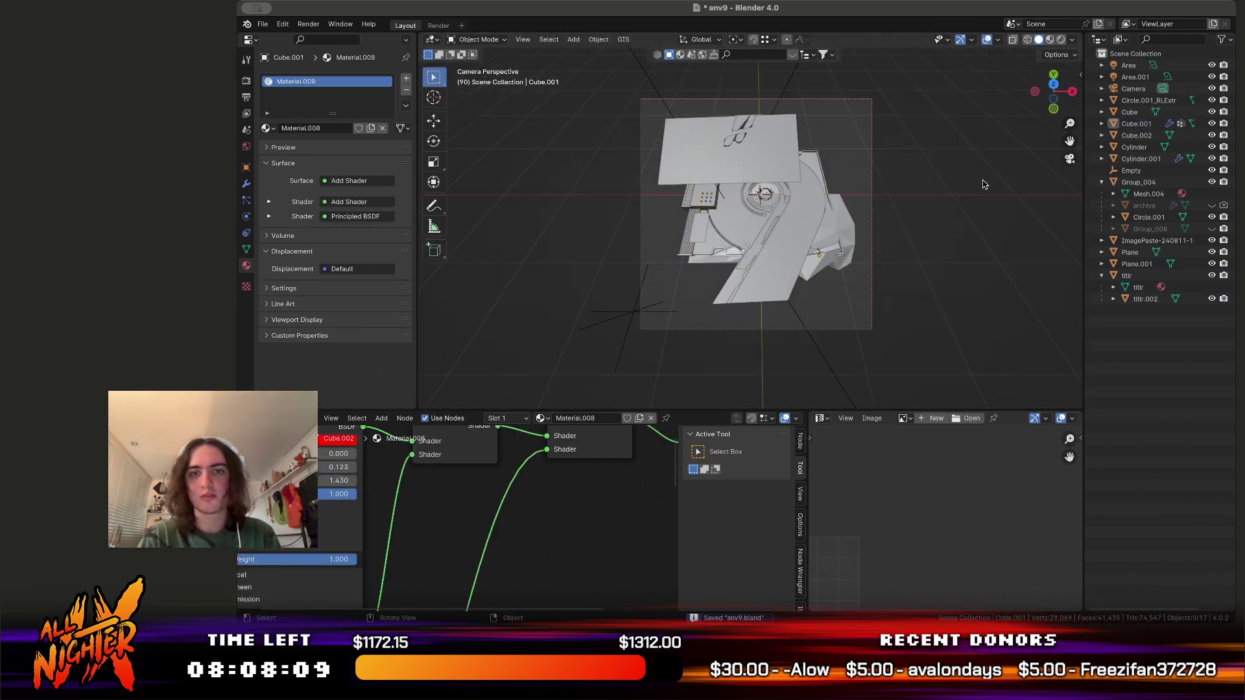
{"action": "left_click", "coordinate": [1211, 228]}
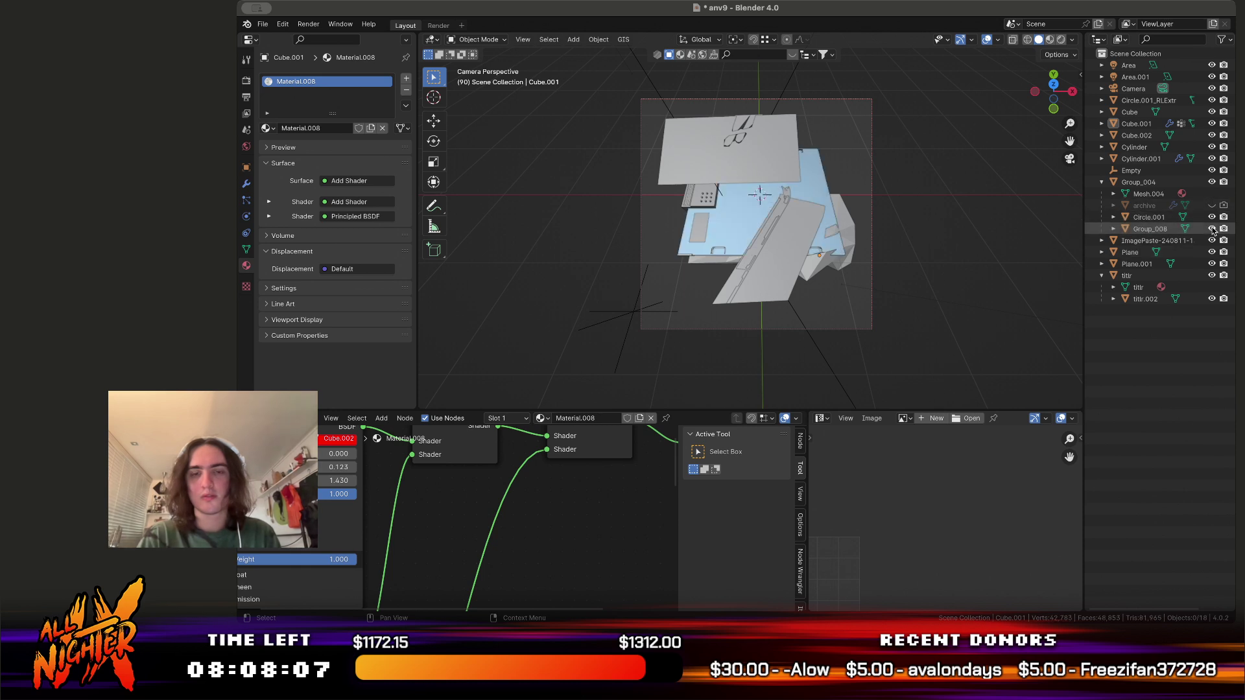
Save the file and switch the camera view to material preview
{"action": "middle_click_drag", "start_coordinate": [957, 243], "coordinate": [958, 253], "text": "ctrl"}
{"action": "key", "text": "ctrl+s"}
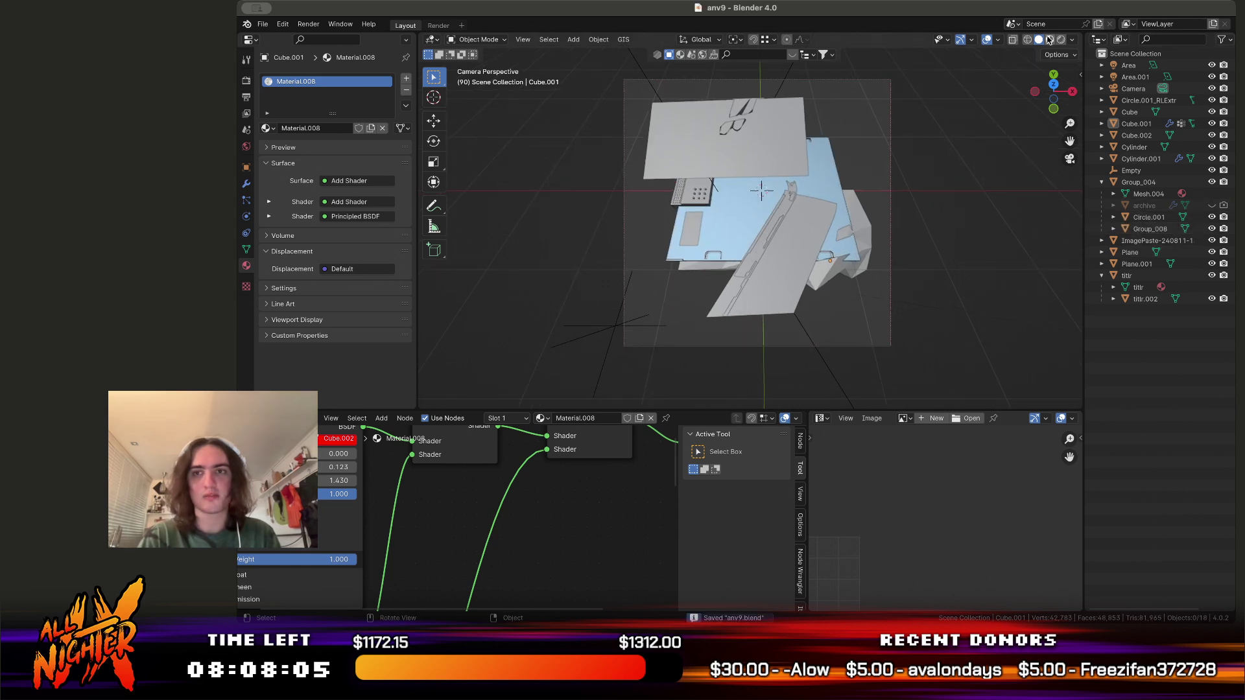
{"action": "left_click", "coordinate": [1049, 39]}
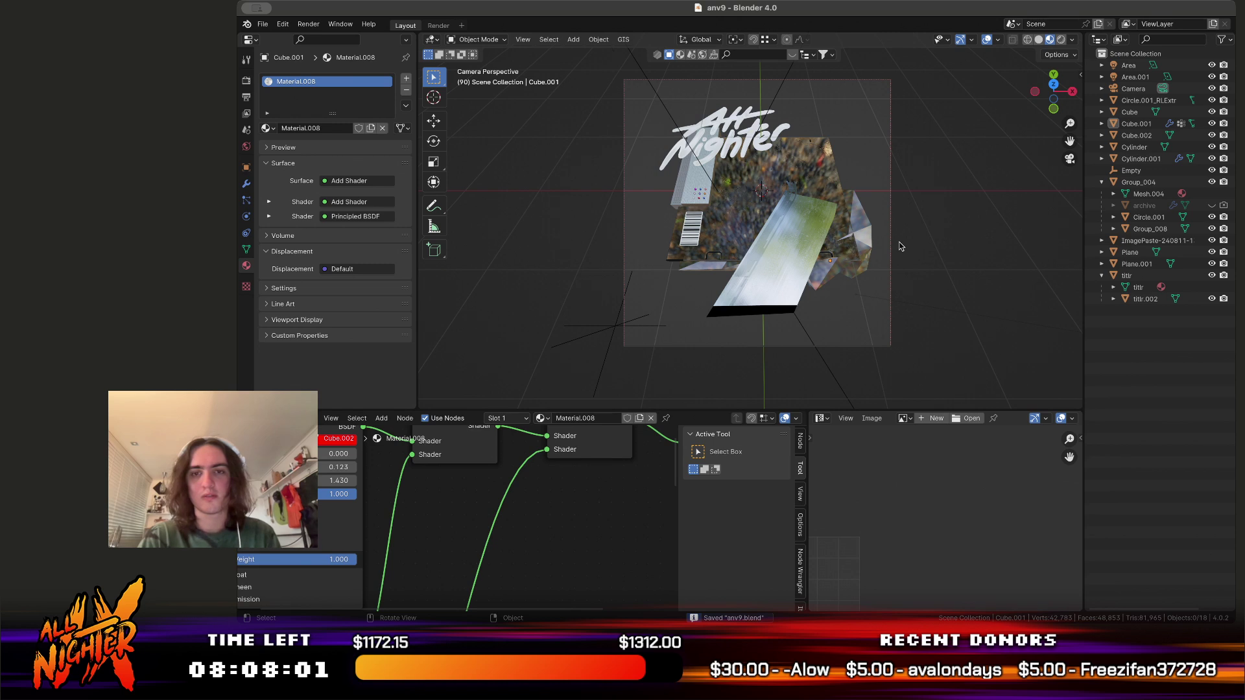
Try moving the crumpled Cube.001, then check the composition without overlays and restore overlays in solid shading
{"action": "left_click", "coordinate": [863, 241]}
{"action": "key", "text": "g"}
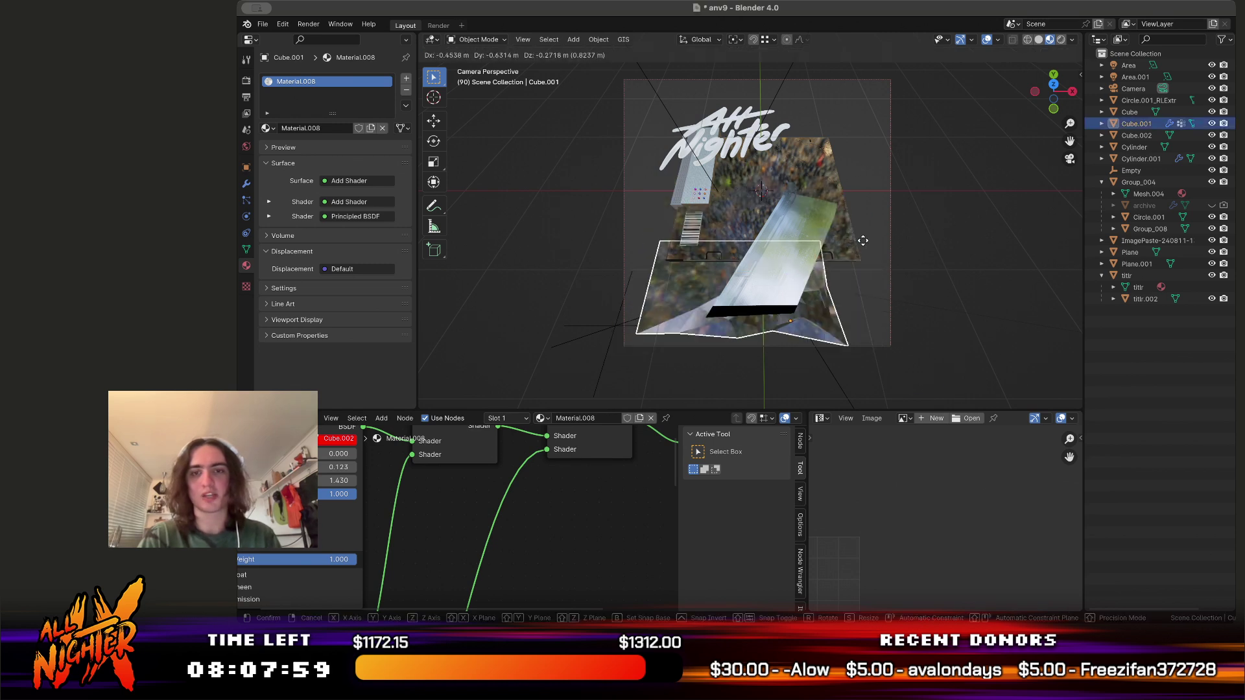
{"action": "key", "text": "Escape"}
{"action": "left_click", "coordinate": [984, 41]}
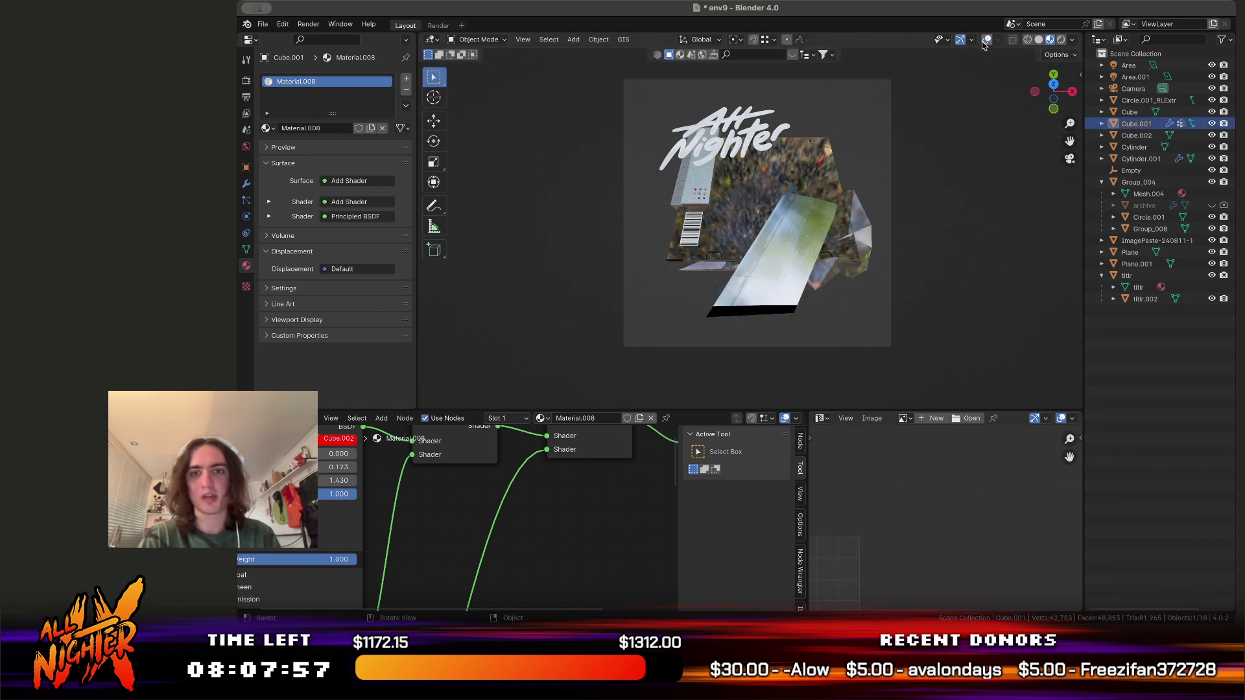
{"action": "left_click", "coordinate": [1038, 40]}
{"action": "left_click", "coordinate": [986, 40]}
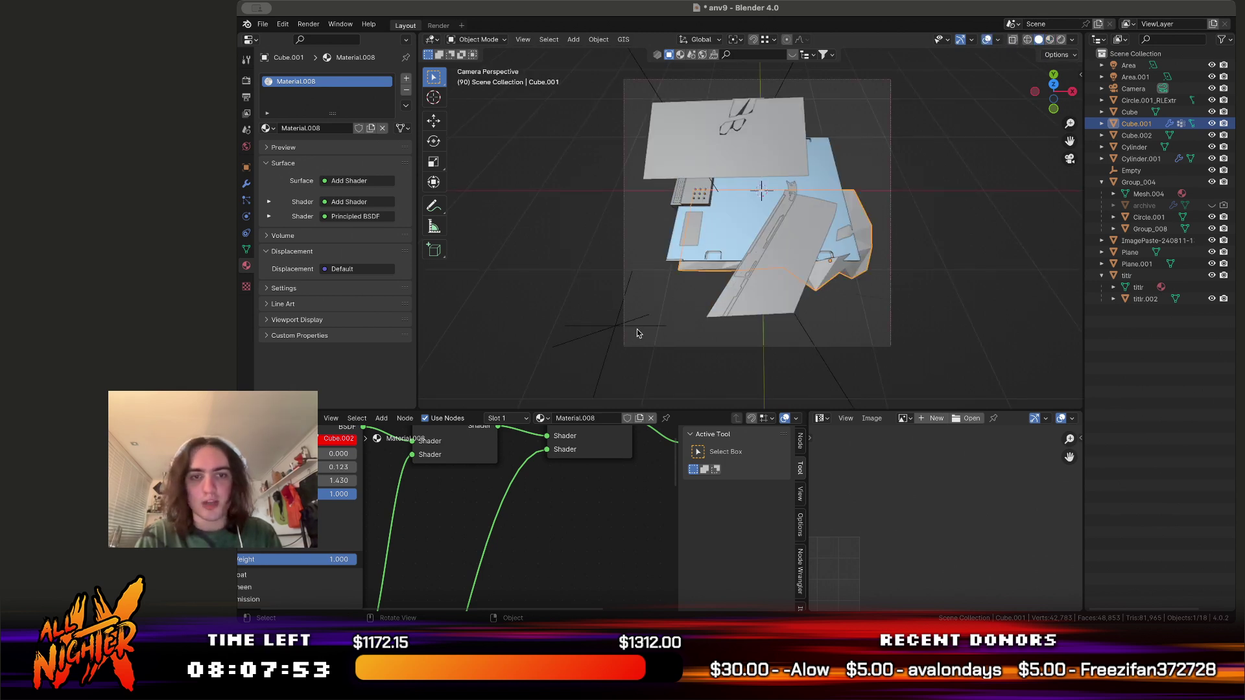
Isolate Cube.001 in local view and inspect its dense base mesh in Edit Mode
{"action": "key", "text": "KP_Divide"}
{"action": "key", "text": "Tab"}
{"action": "scroll", "coordinate": [860, 232], "scroll_direction": "down", "scroll_amount": 3}
{"action": "key", "text": "Tab"}
{"action": "key", "text": "Tab"}
{"action": "scroll", "coordinate": [860, 232], "scroll_direction": "up", "scroll_amount": 4}
{"action": "scroll", "coordinate": [859, 232], "scroll_direction": "left", "scroll_amount": 4}
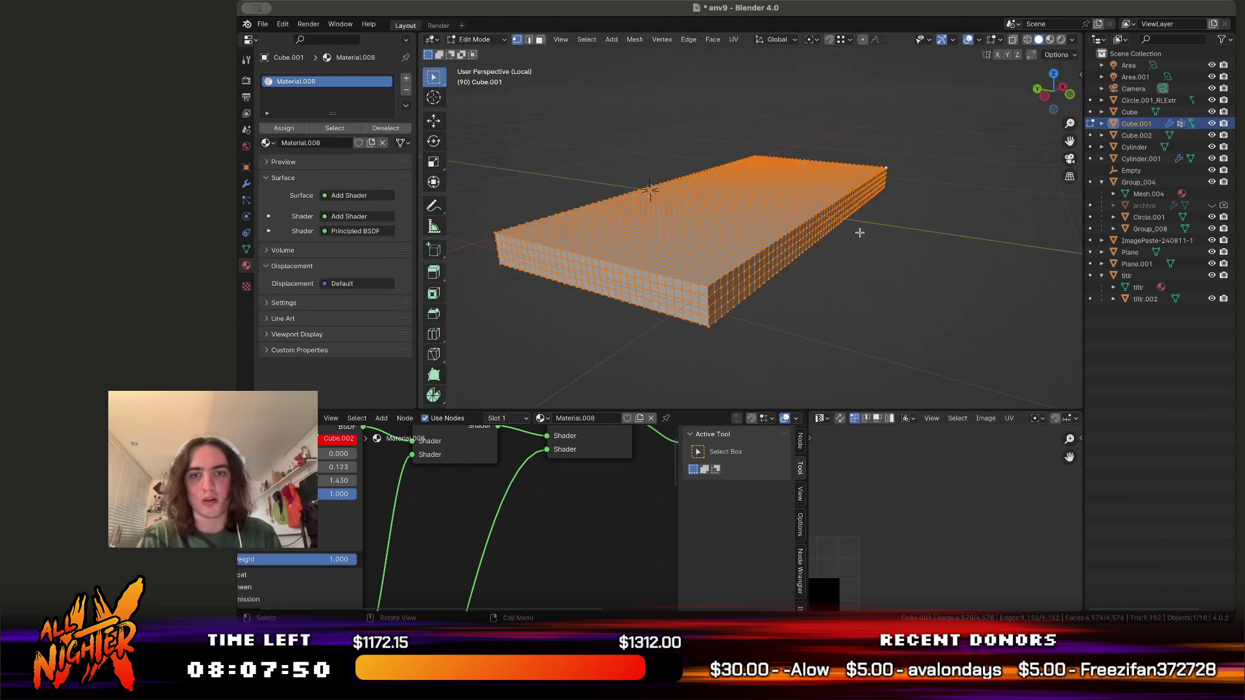
Compare Cube.001's Decimate and Displace modifier settings with its deformed shape, then return to the full scene's camera view
{"action": "key", "text": "Tab"}
{"action": "left_click", "coordinate": [246, 183]}
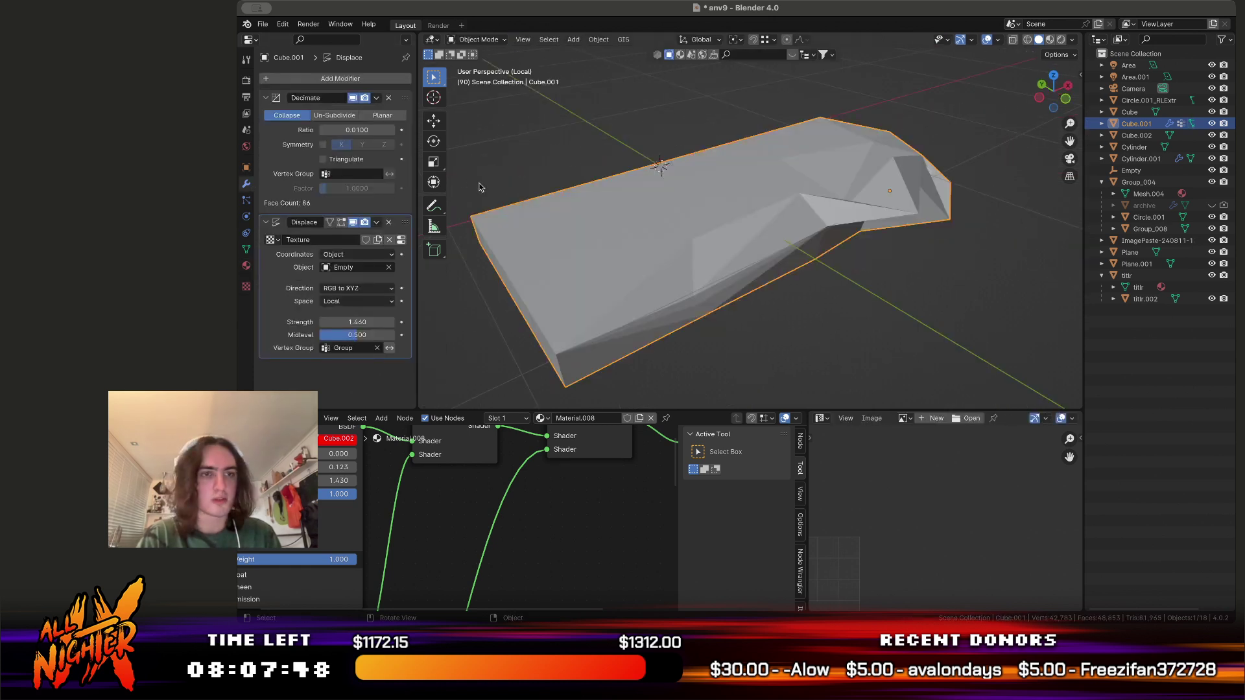
{"action": "middle_click_drag", "start_coordinate": [480, 187], "coordinate": [714, 230]}
{"action": "key", "text": "KP_Divide"}
{"action": "key", "text": "KP_0"}
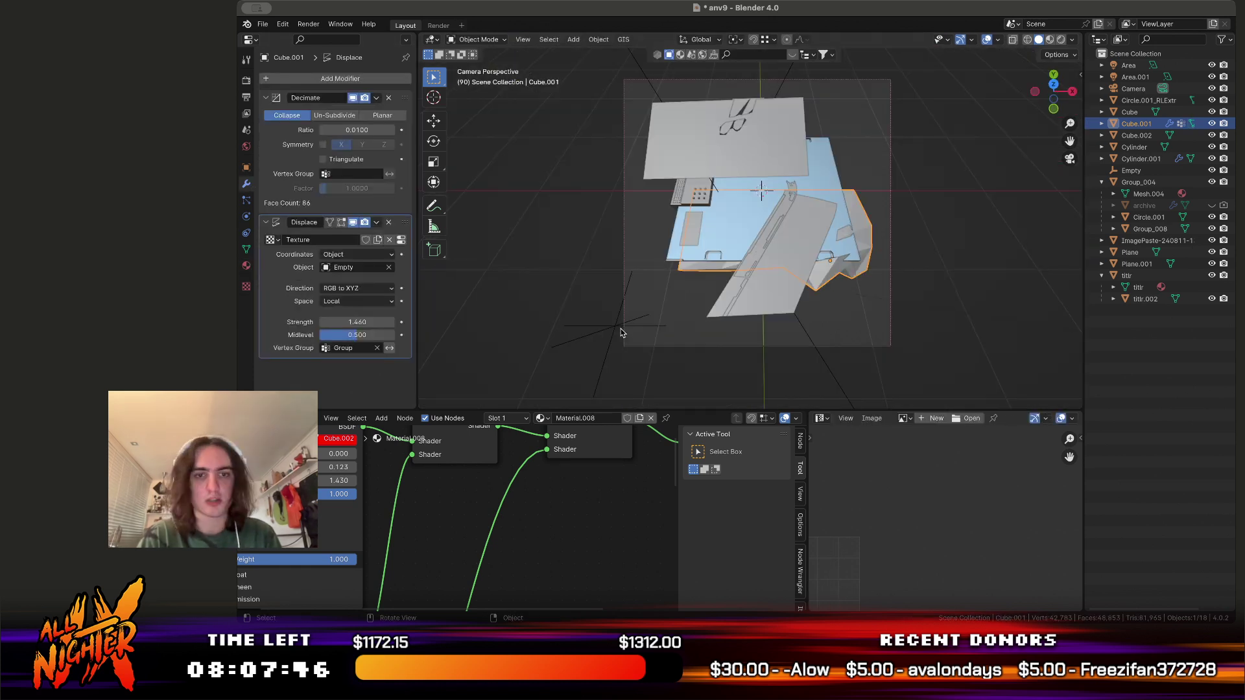
Try moving the Empty that drives Cube.001's displacement to vary its crumpled shape
{"action": "left_click", "coordinate": [620, 332]}
{"action": "key", "text": "g"}
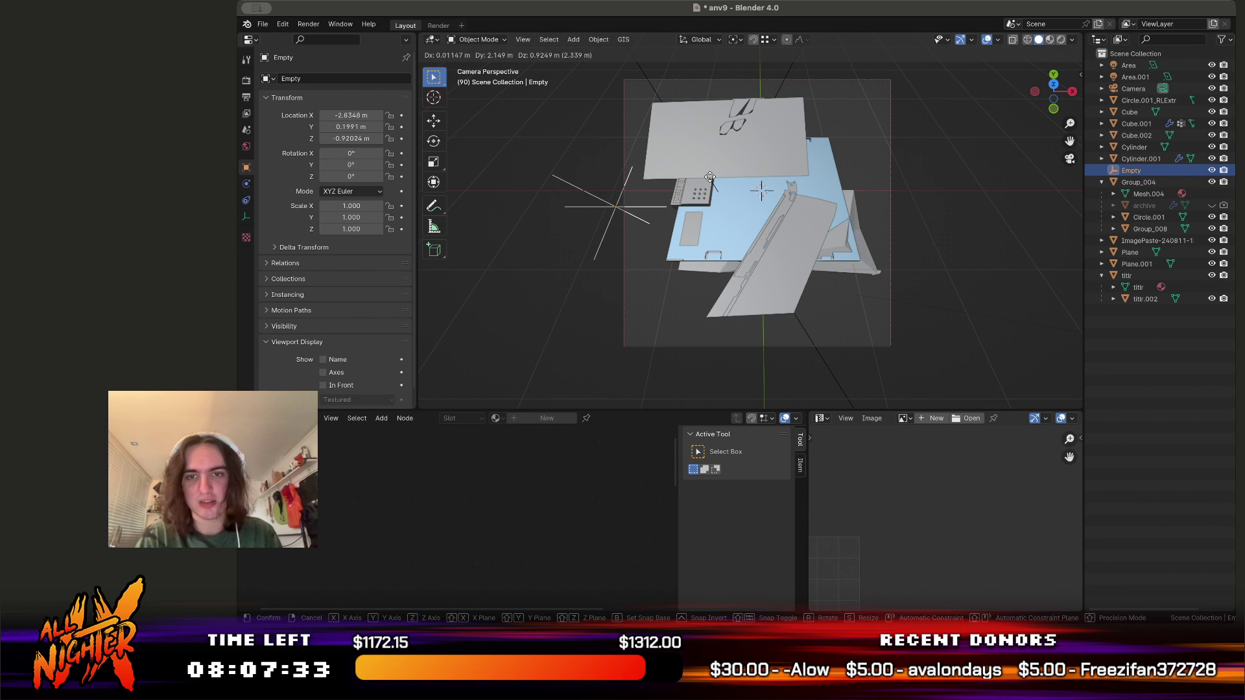
{"action": "right_click", "coordinate": [716, 175]}
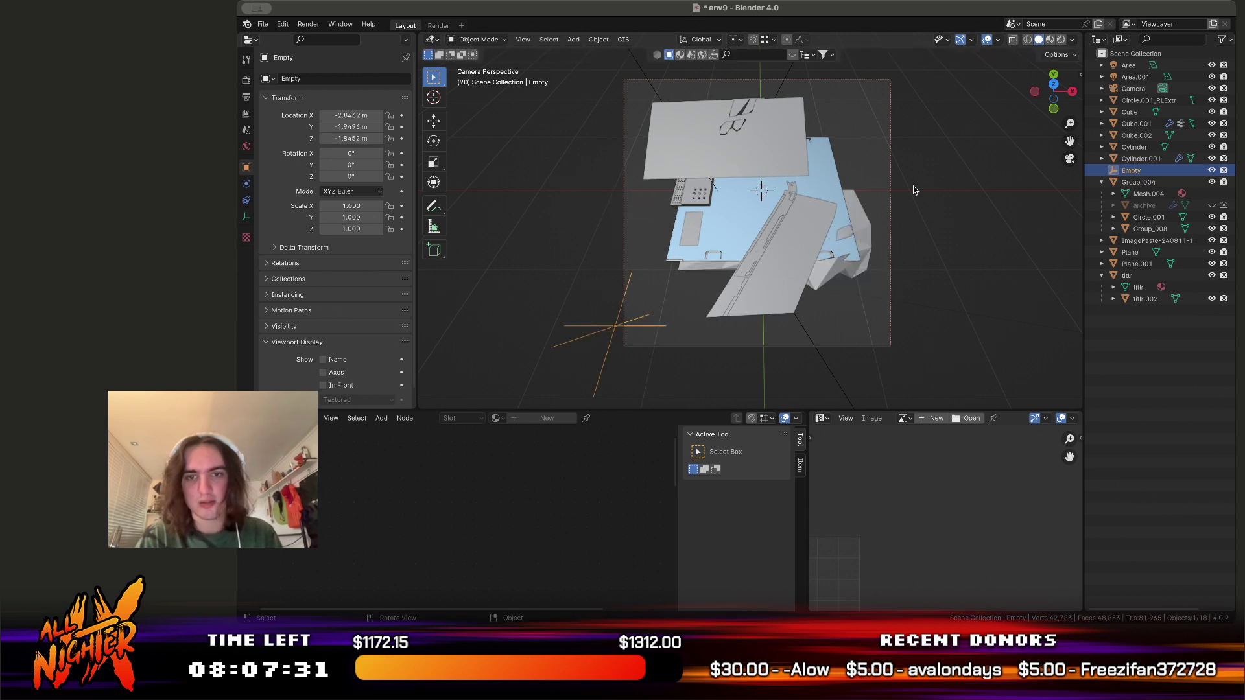
Clear the selection, look over the CD case and Group_008 from several angles, and save the file
{"action": "left_click", "coordinate": [952, 147]}
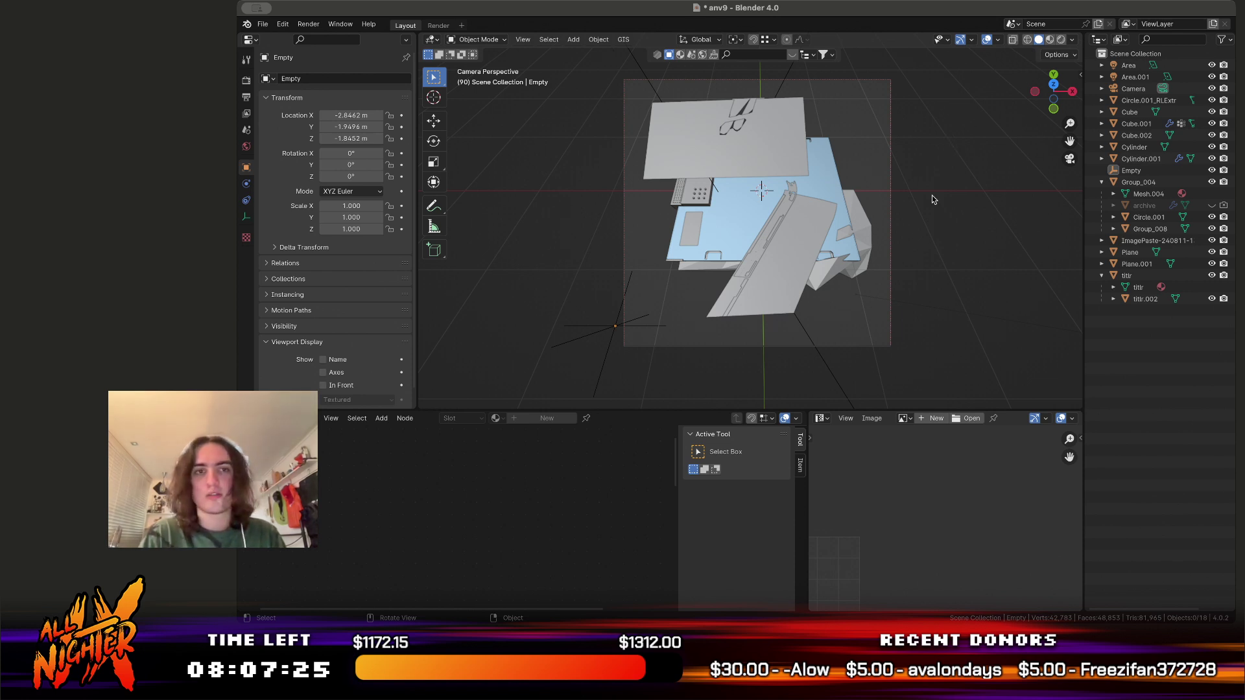
{"action": "key", "text": "ctrl+s"}
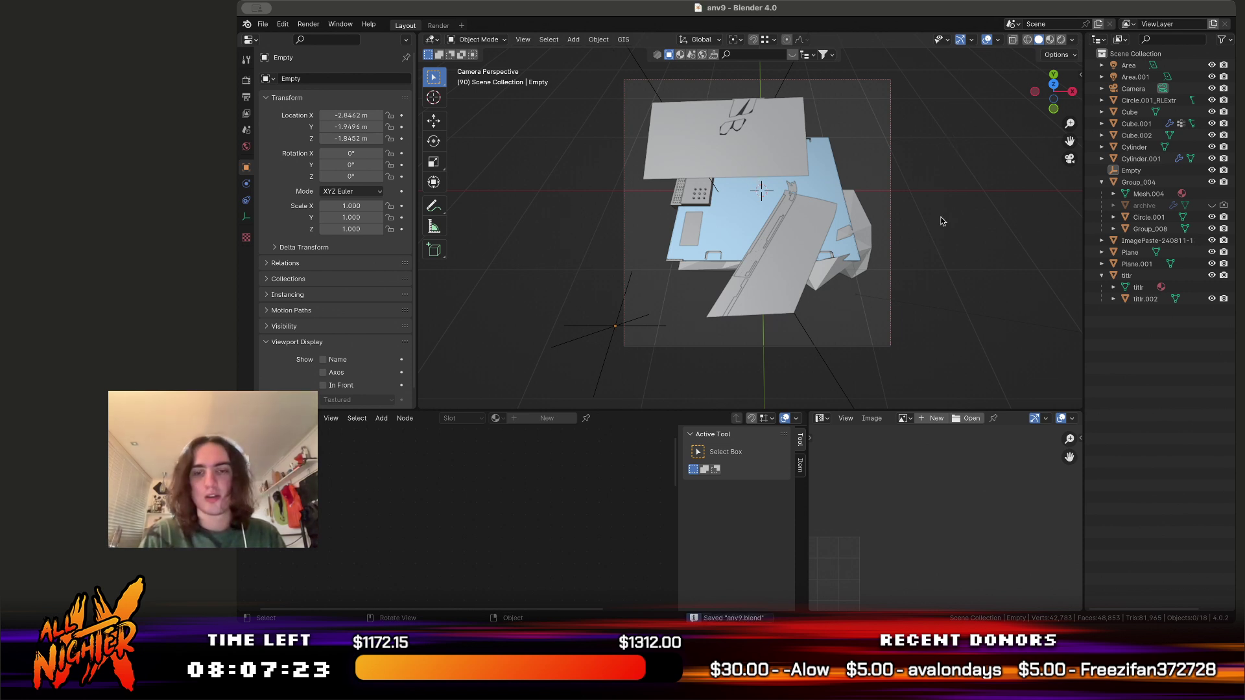
{"action": "middle_click_drag", "start_coordinate": [942, 222], "coordinate": [992, 199]}
{"action": "scroll", "coordinate": [992, 199], "scroll_direction": "up", "scroll_amount": 6}
{"action": "scroll", "coordinate": [992, 199], "scroll_direction": "down", "scroll_amount": 4}
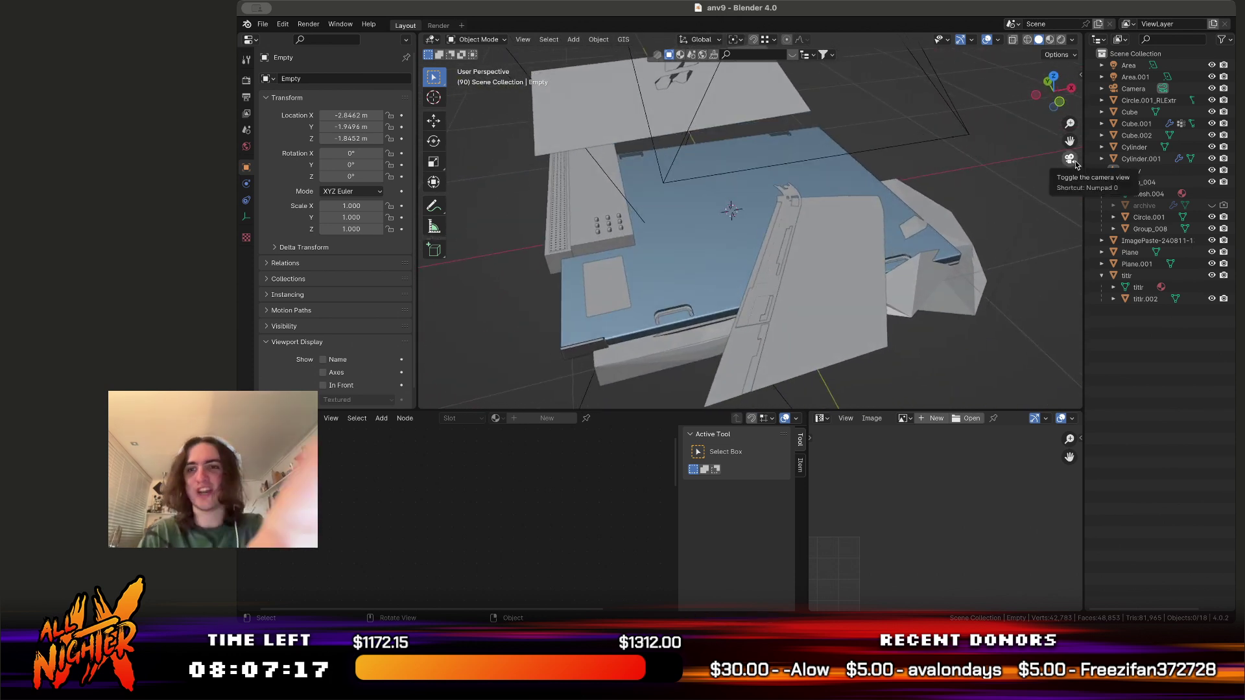
{"action": "left_click", "coordinate": [722, 247]}
{"action": "middle_click_drag", "start_coordinate": [723, 246], "coordinate": [718, 376]}
{"action": "key", "text": "ctrl+s"}
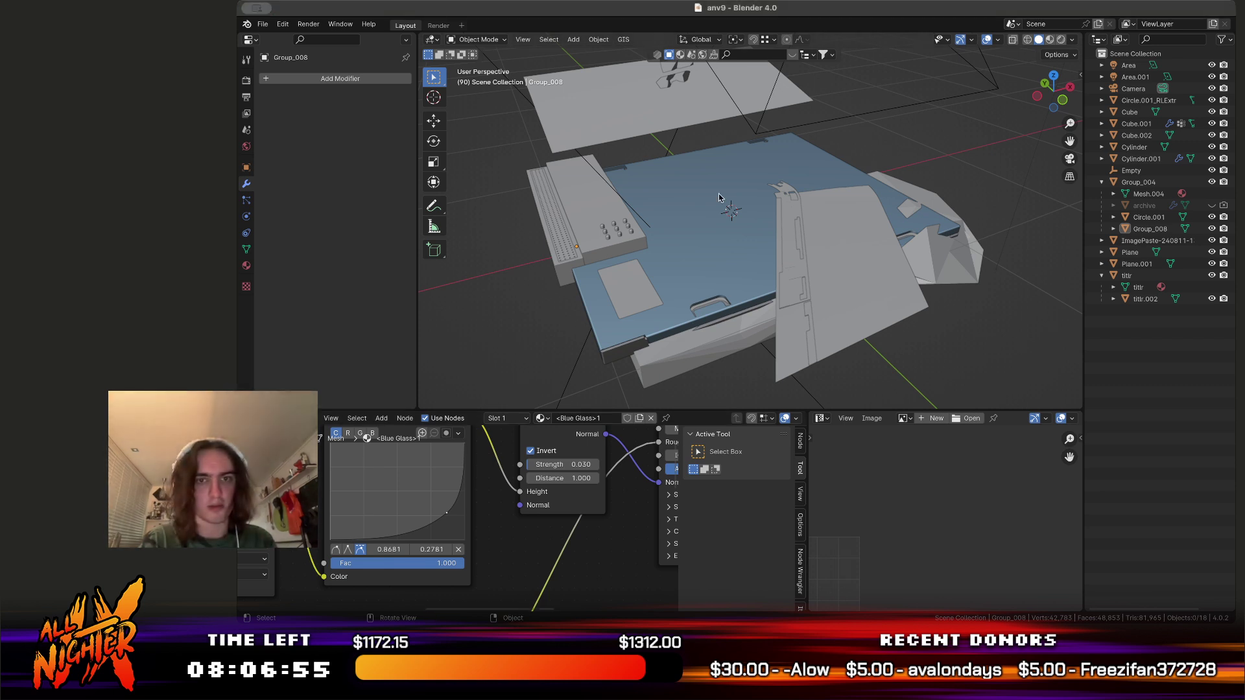
Paste the clipboard image into the scene as a reference, then delete it
{"action": "middle_click_drag", "start_coordinate": [720, 194], "coordinate": [882, 192]}
{"action": "key", "text": "shift+a"}
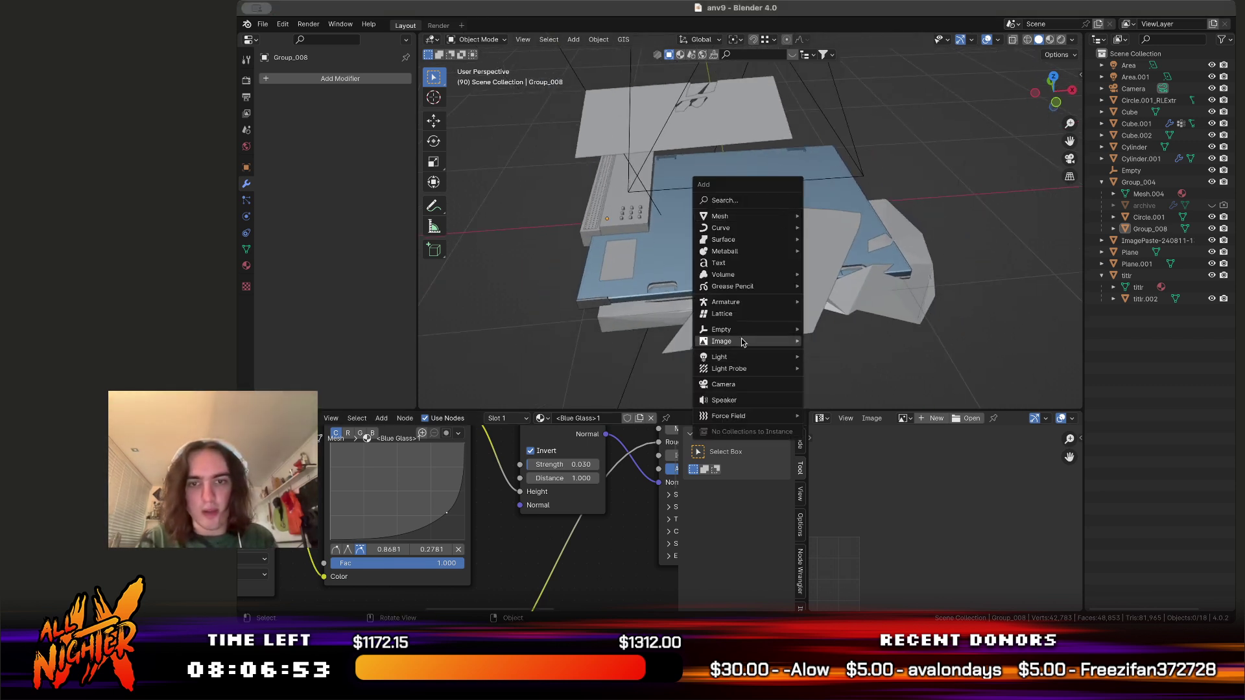
{"action": "mouse_move", "coordinate": [745, 341]}
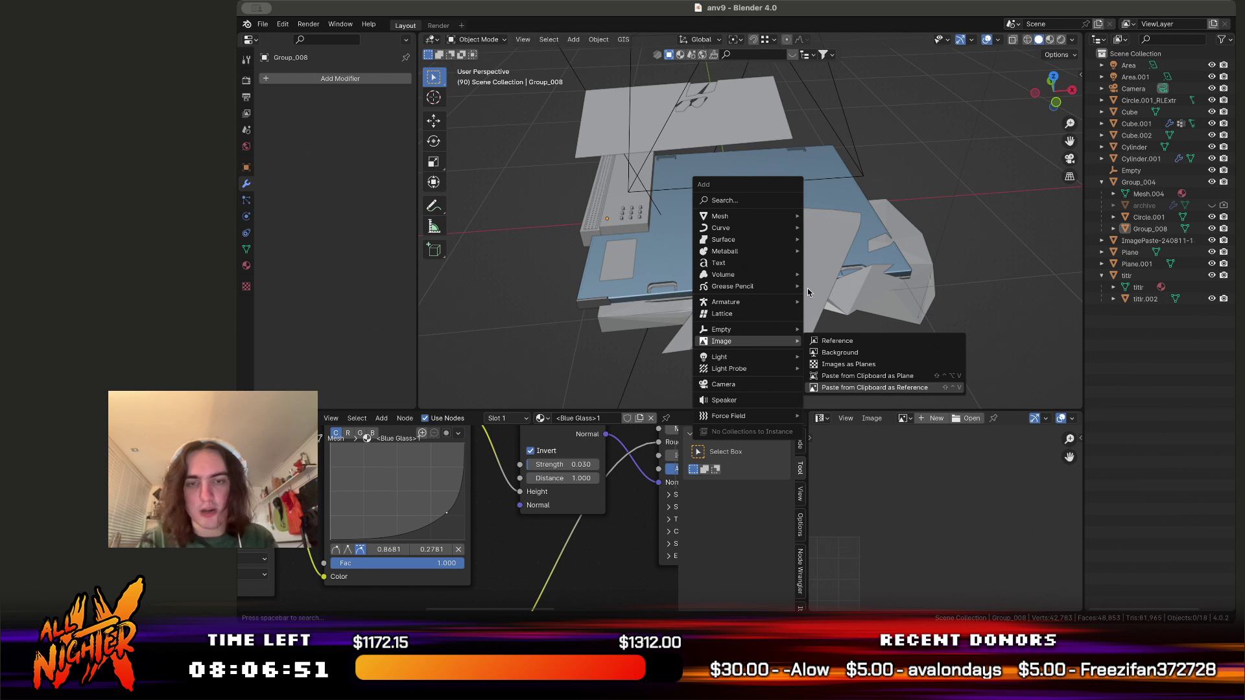
{"action": "key", "text": "Return"}
{"action": "key", "text": "Delete"}
Paste the Compact Disc Digital Audio logo from the clipboard as a plane and isolate it in material preview
{"action": "key", "text": "shift+a"}
{"action": "mouse_move", "coordinate": [808, 295]}
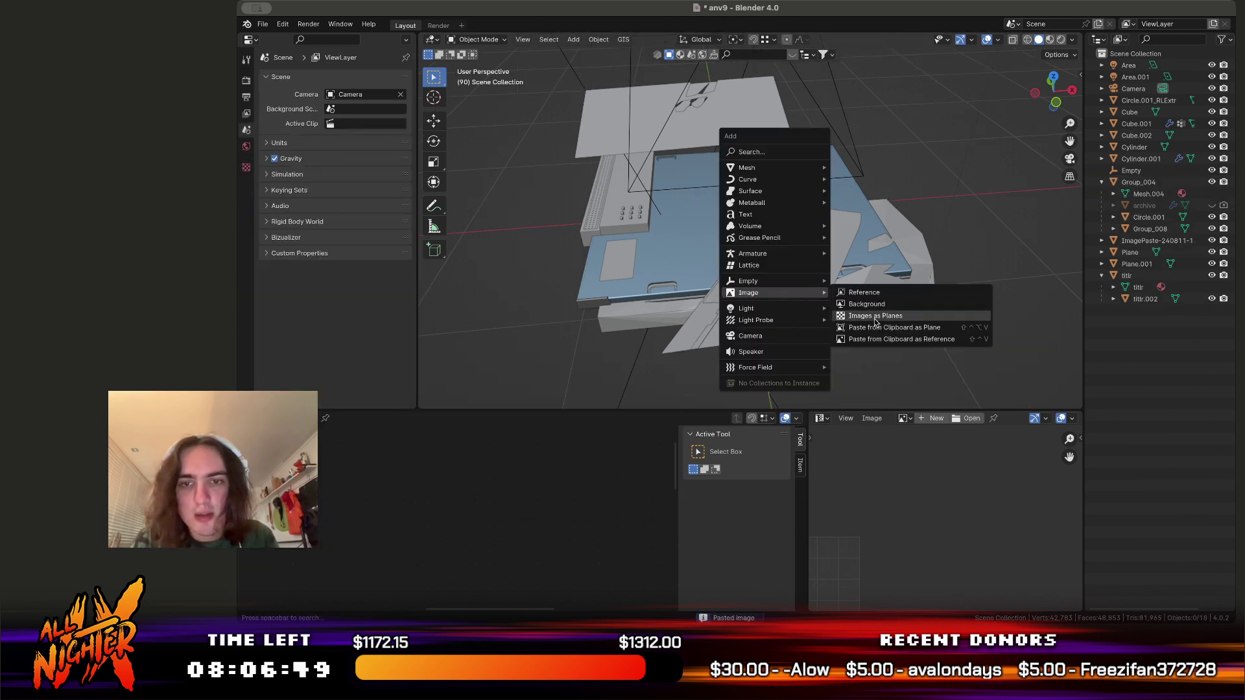
{"action": "key", "text": "Return"}
{"action": "key", "text": "KP_Divide"}
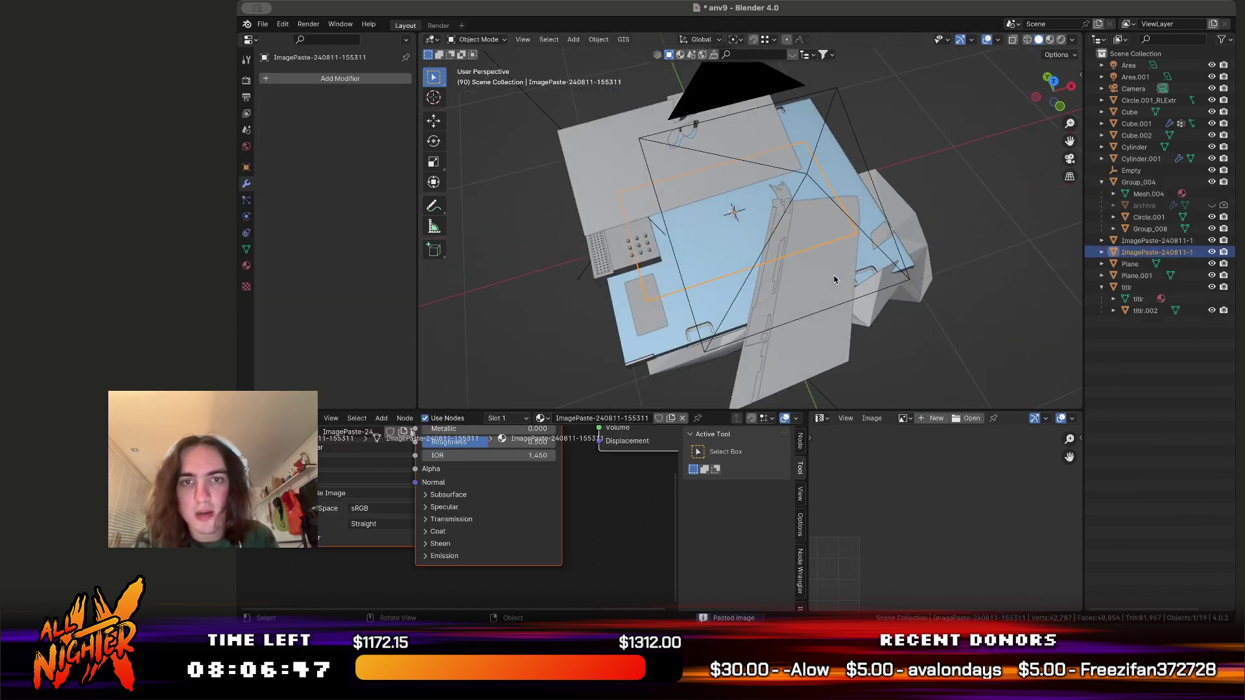
{"action": "left_click", "coordinate": [1050, 40]}
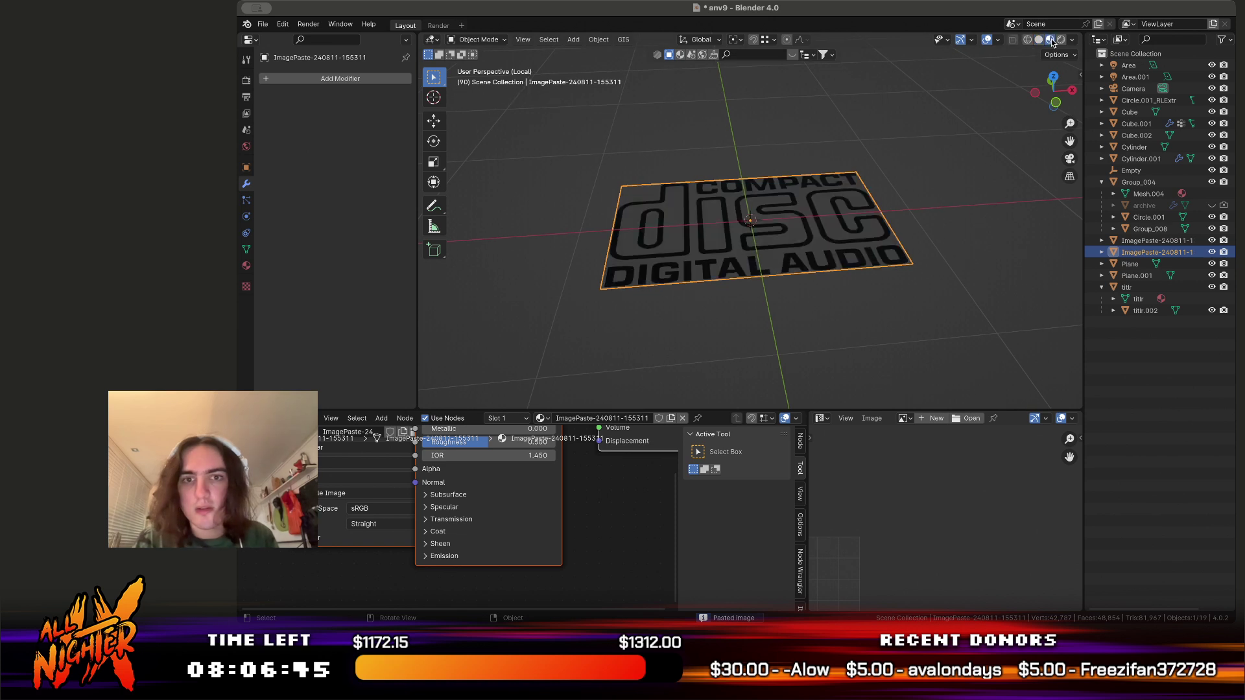
Examine the pasted logo plane up close together with its image texture and Principled BSDF nodes
{"action": "middle_click_drag", "start_coordinate": [888, 166], "coordinate": [921, 191]}
{"action": "scroll", "coordinate": [889, 165], "scroll_direction": "up", "scroll_amount": 2}
{"action": "left_click", "coordinate": [610, 473]}
{"action": "scroll", "coordinate": [610, 472], "scroll_direction": "right", "scroll_amount": 3}
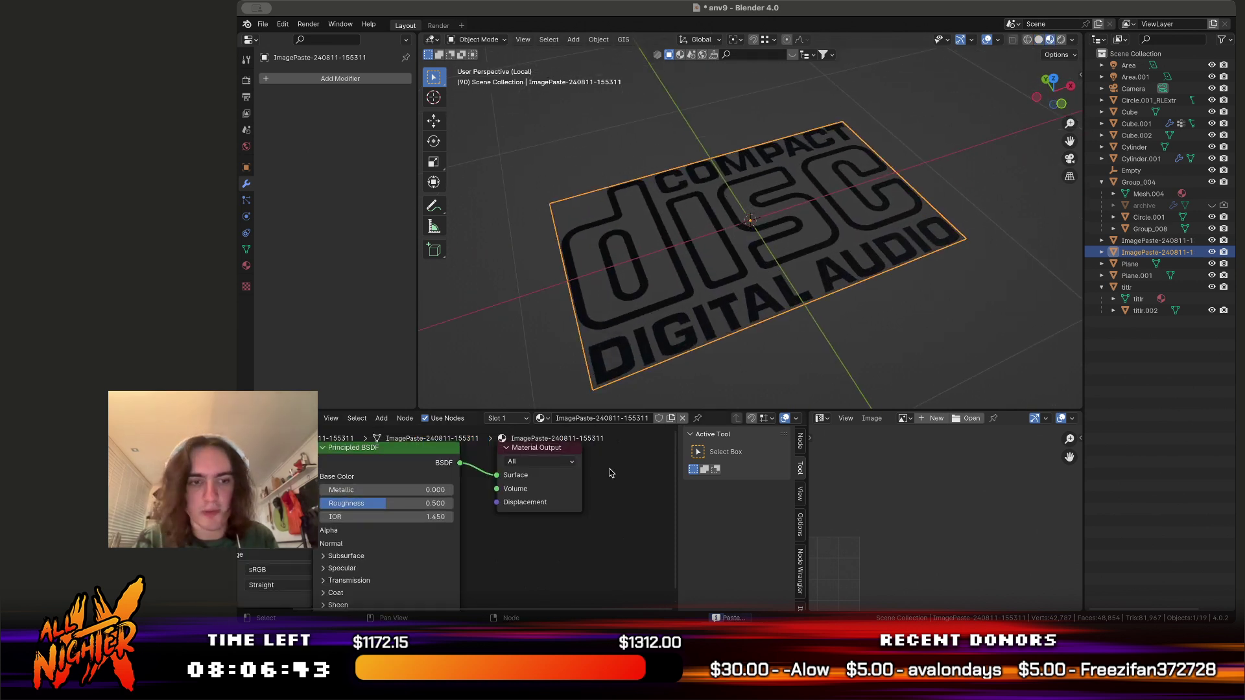
{"action": "scroll", "coordinate": [610, 473], "scroll_direction": "up", "scroll_amount": 2}
{"action": "scroll", "coordinate": [610, 472], "scroll_direction": "left", "scroll_amount": 5}
{"action": "left_click_drag", "start_coordinate": [464, 487], "coordinate": [374, 486]}
Exit local view in solid shading and scale the logo plane down to a small label on the case
{"action": "left_click", "coordinate": [1038, 40]}
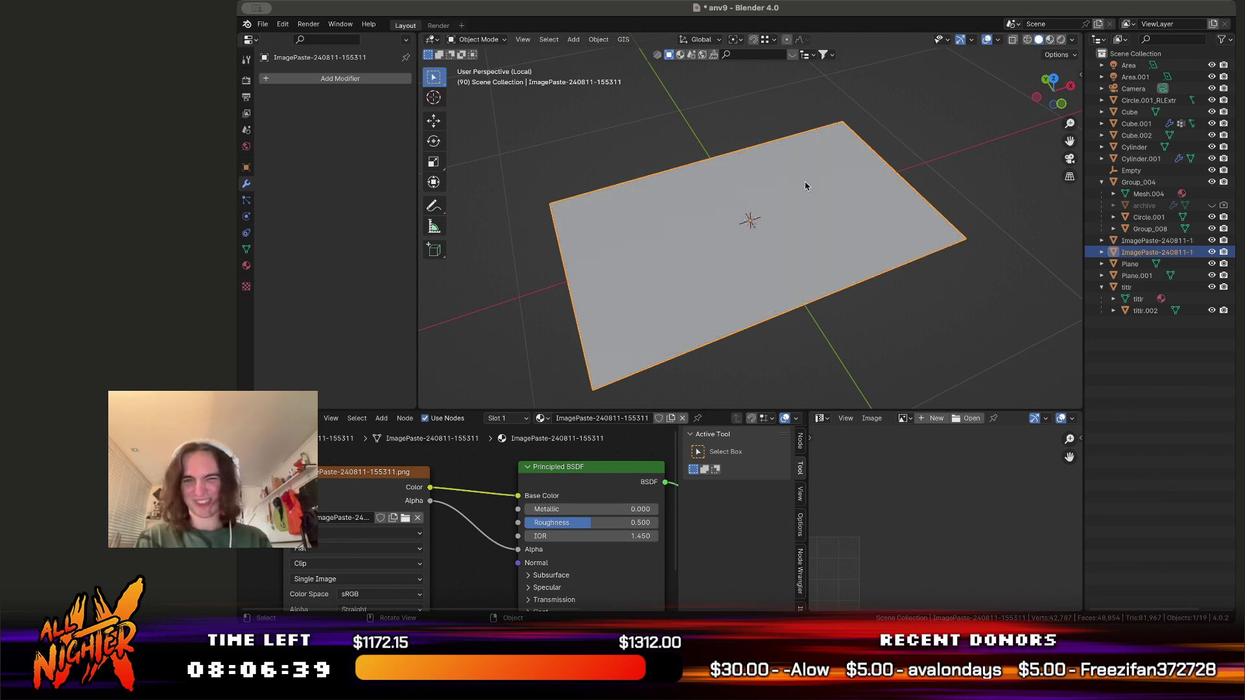
{"action": "key", "text": "slash"}
{"action": "key", "text": "s"}
{"action": "left_click", "coordinate": [755, 197]}
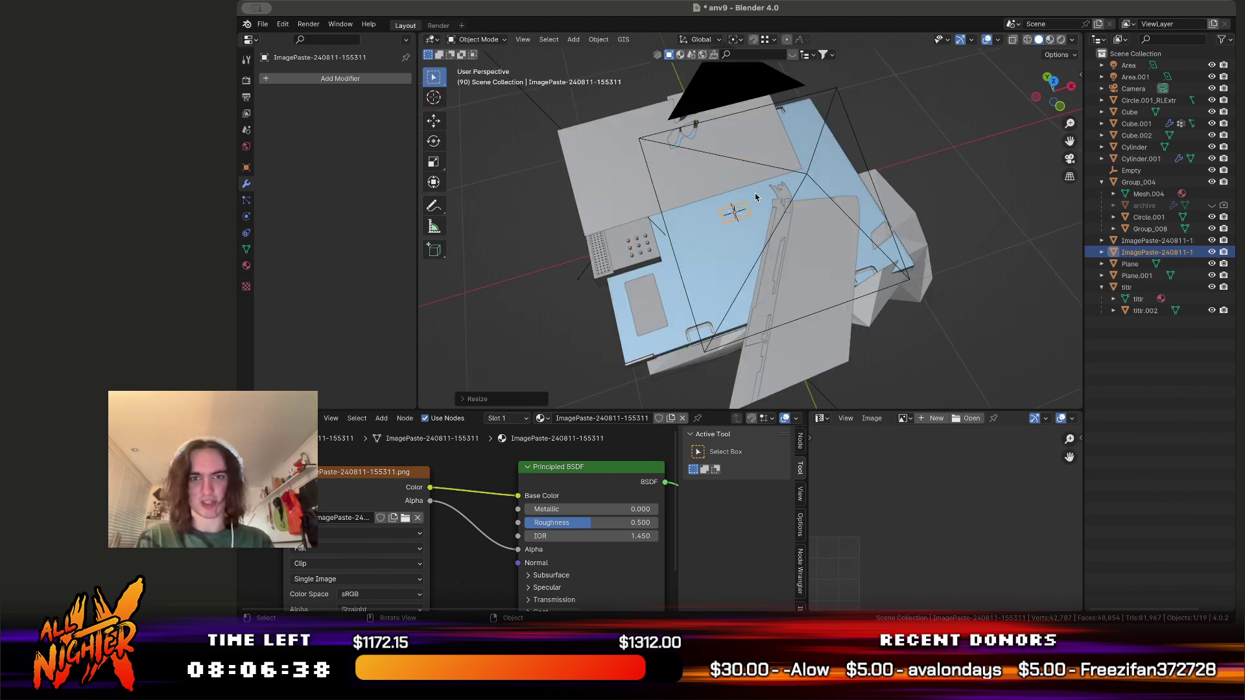
Move the logo plane horizontally about -0.44 m in X and -0.54 m in Y, beside the case's rectangular barcode label
{"action": "key", "text": "g"}
{"action": "key", "text": "shift+z"}
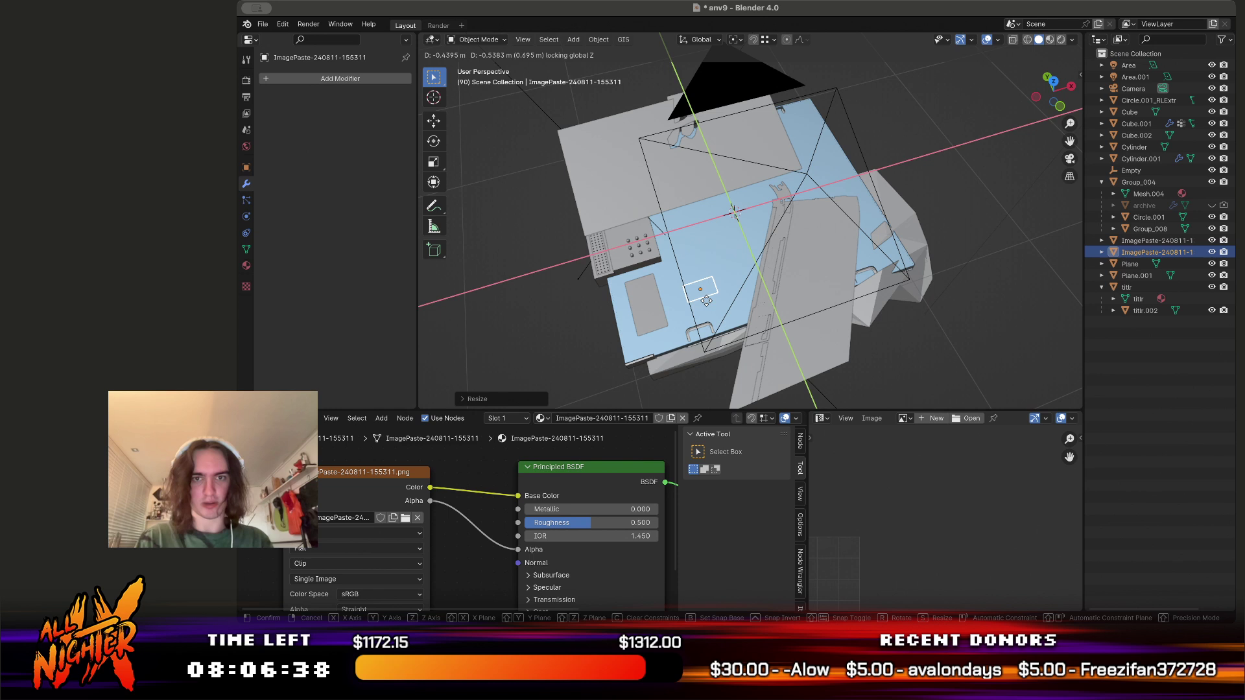
{"action": "left_click", "coordinate": [706, 300]}
{"action": "middle_click_drag", "start_coordinate": [706, 300], "coordinate": [780, 241]}
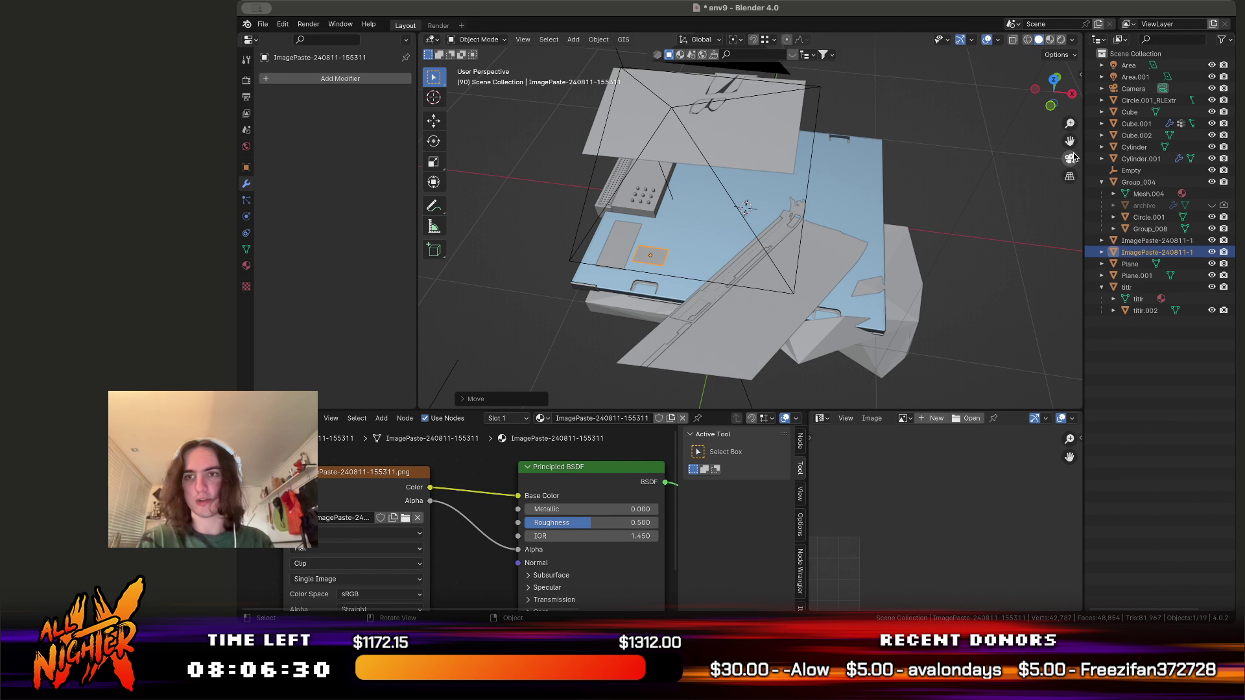
In the camera view with the titr planes hidden, move the logo horizontally to the case's far right corner, about 1.38 m by 1.27 m
{"action": "left_click", "coordinate": [1070, 159]}
{"action": "key", "text": "g"}
{"action": "key", "text": "shift+z"}
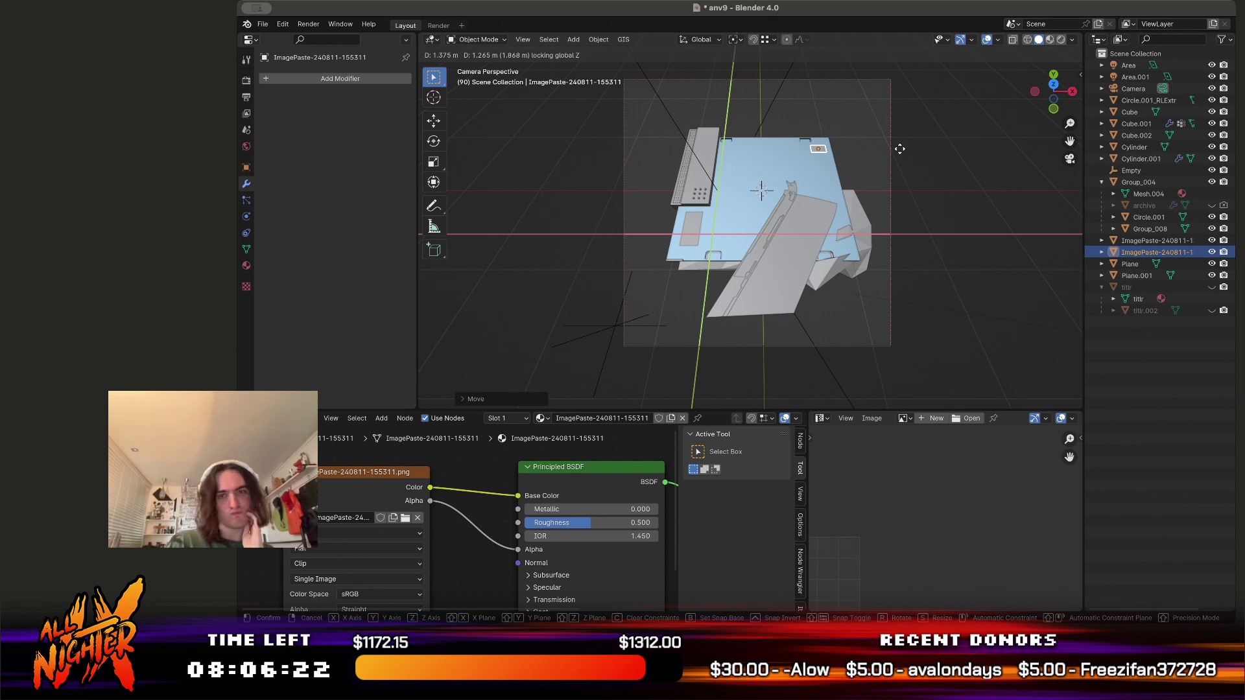
{"action": "left_click", "coordinate": [900, 149]}
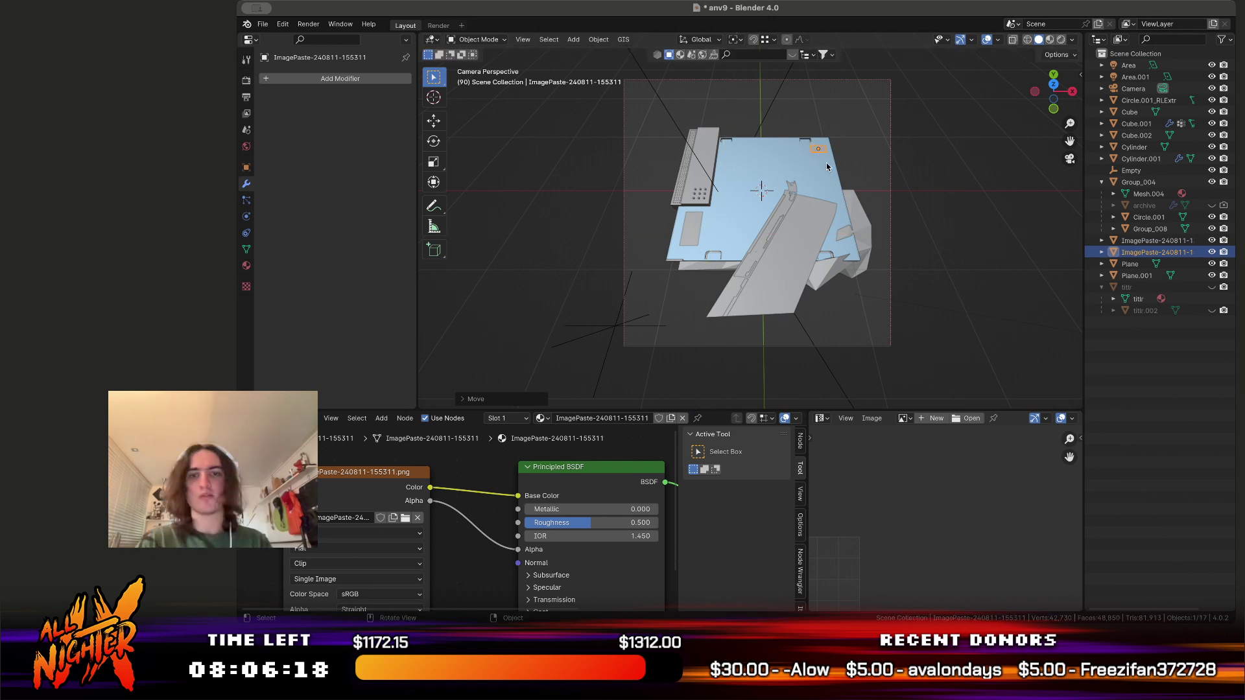
Nudge the logo plane horizontally toward the case's far edge and check it briefly in rendered shading
{"action": "scroll", "coordinate": [827, 167], "scroll_direction": "up", "scroll_amount": 4}
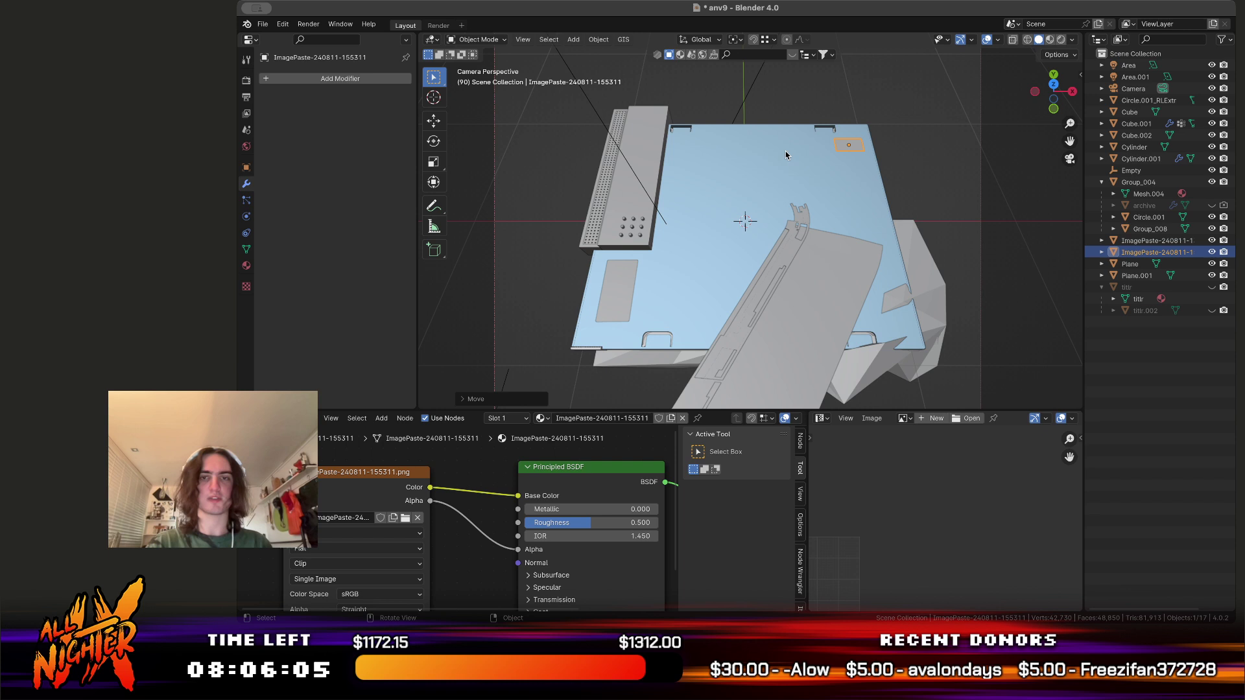
{"action": "key", "text": "g"}
{"action": "key", "text": "shift+z"}
{"action": "left_click", "coordinate": [850, 146]}
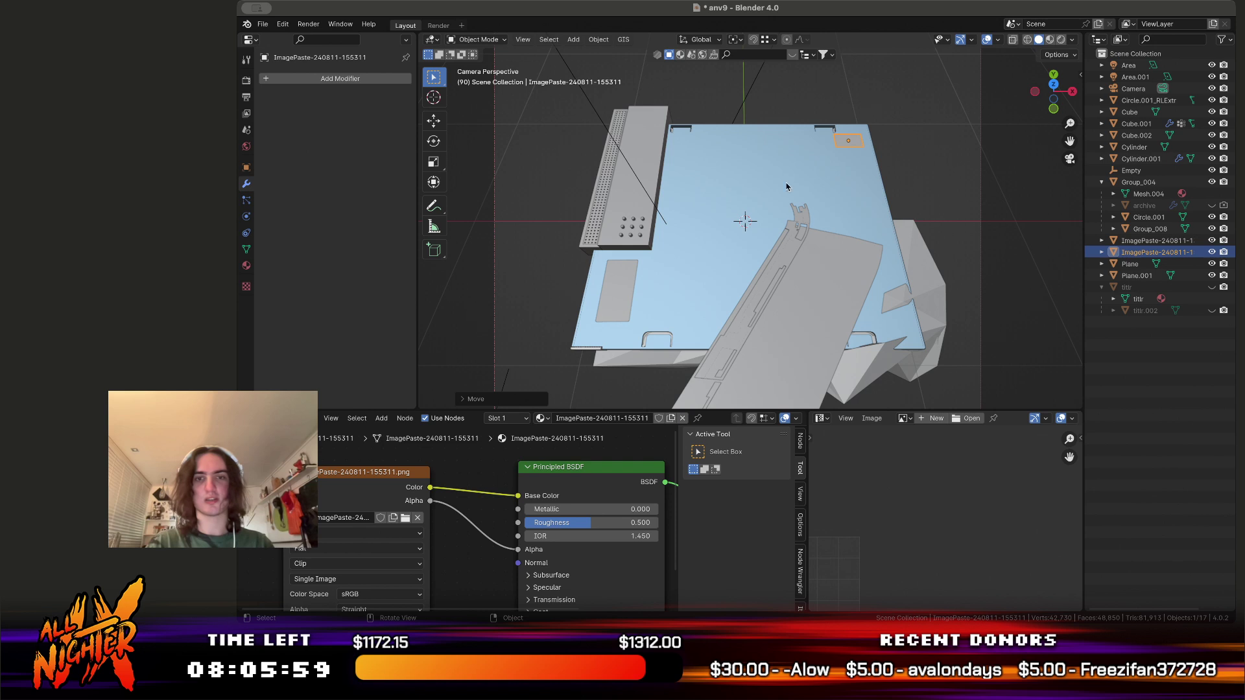
{"action": "left_click", "coordinate": [1060, 39]}
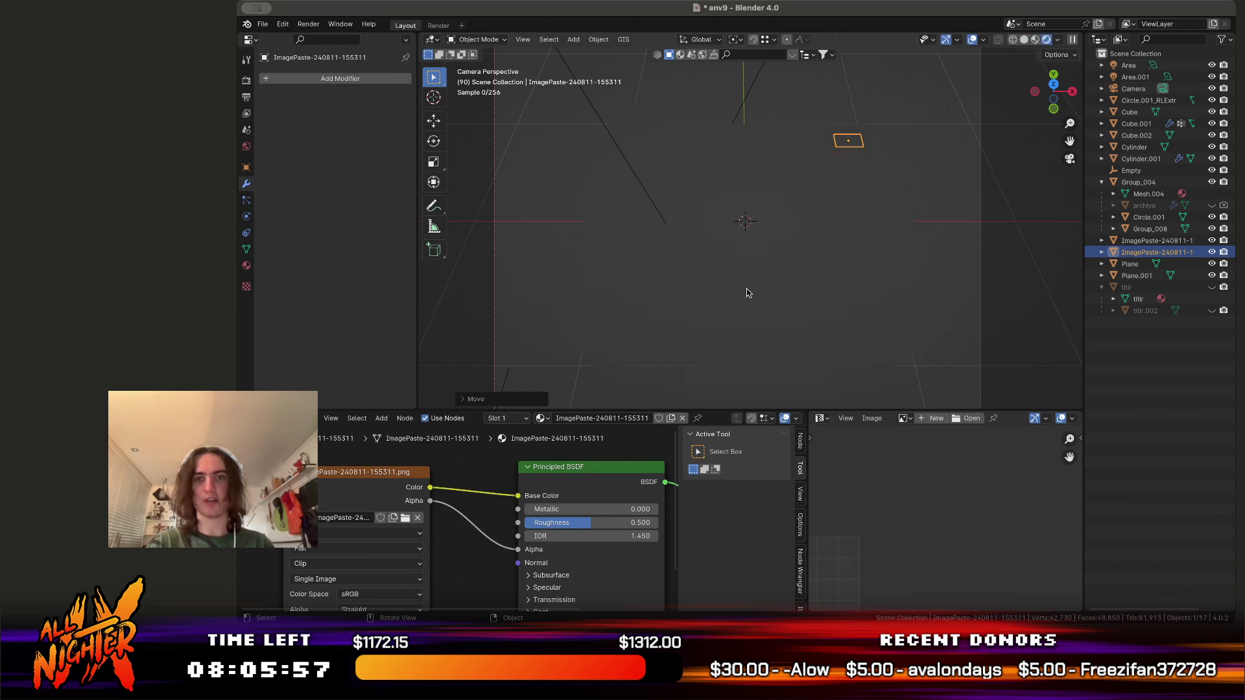
{"action": "left_click", "coordinate": [1024, 40]}
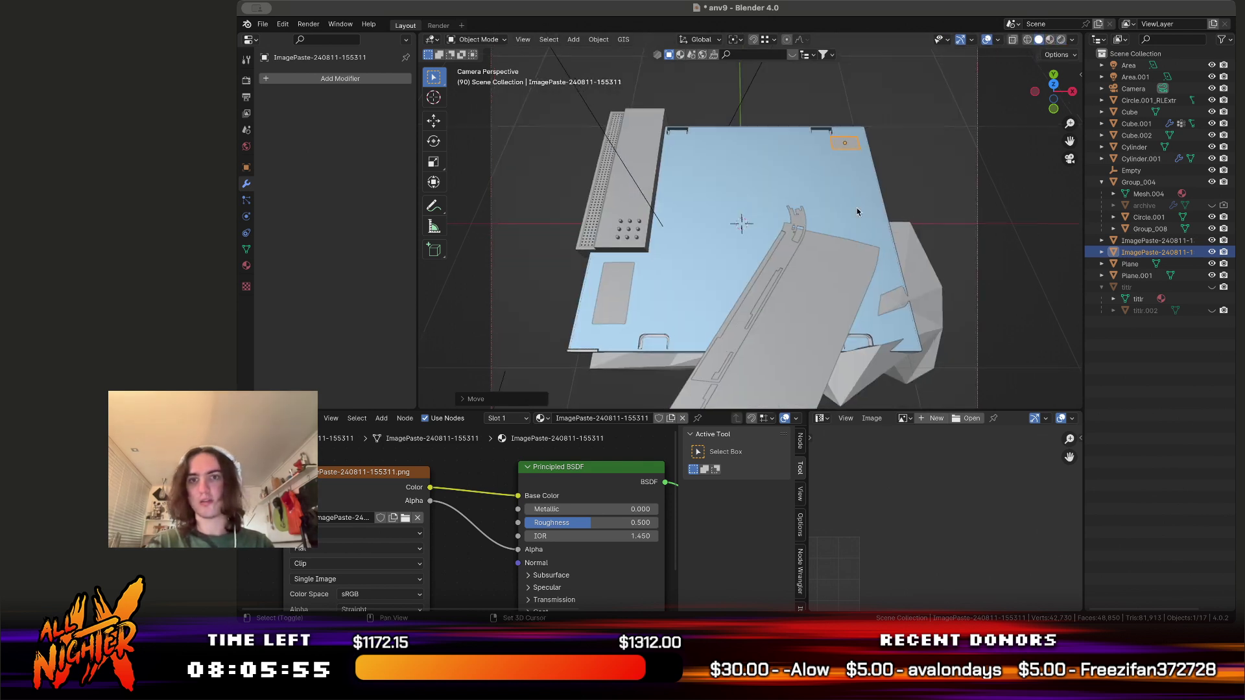
Lower the logo plane along Z toward the case surface and return to the camera view
{"action": "scroll", "coordinate": [857, 208], "scroll_direction": "down", "scroll_amount": 5}
{"action": "scroll", "coordinate": [857, 211], "scroll_direction": "right", "scroll_amount": 5}
{"action": "scroll", "coordinate": [857, 211], "scroll_direction": "up", "scroll_amount": 4, "text": "shift"}
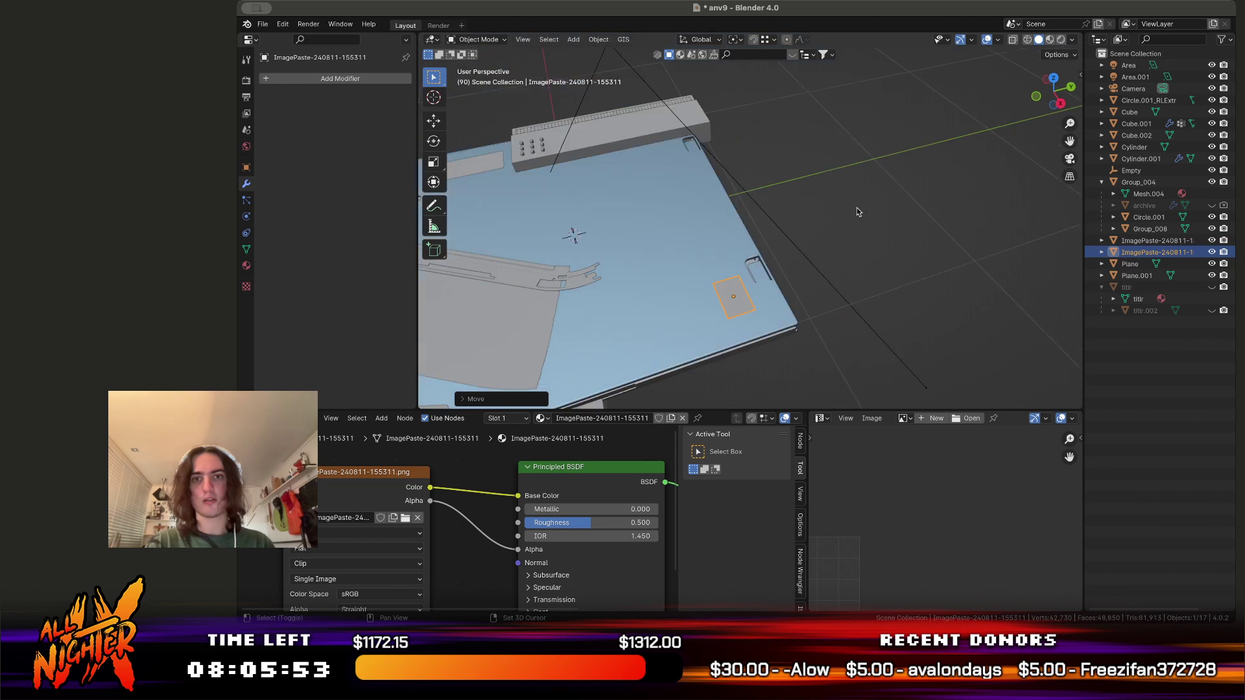
{"action": "scroll", "coordinate": [857, 211], "scroll_direction": "down", "scroll_amount": 5}
{"action": "scroll", "coordinate": [857, 211], "scroll_direction": "up", "scroll_amount": 3}
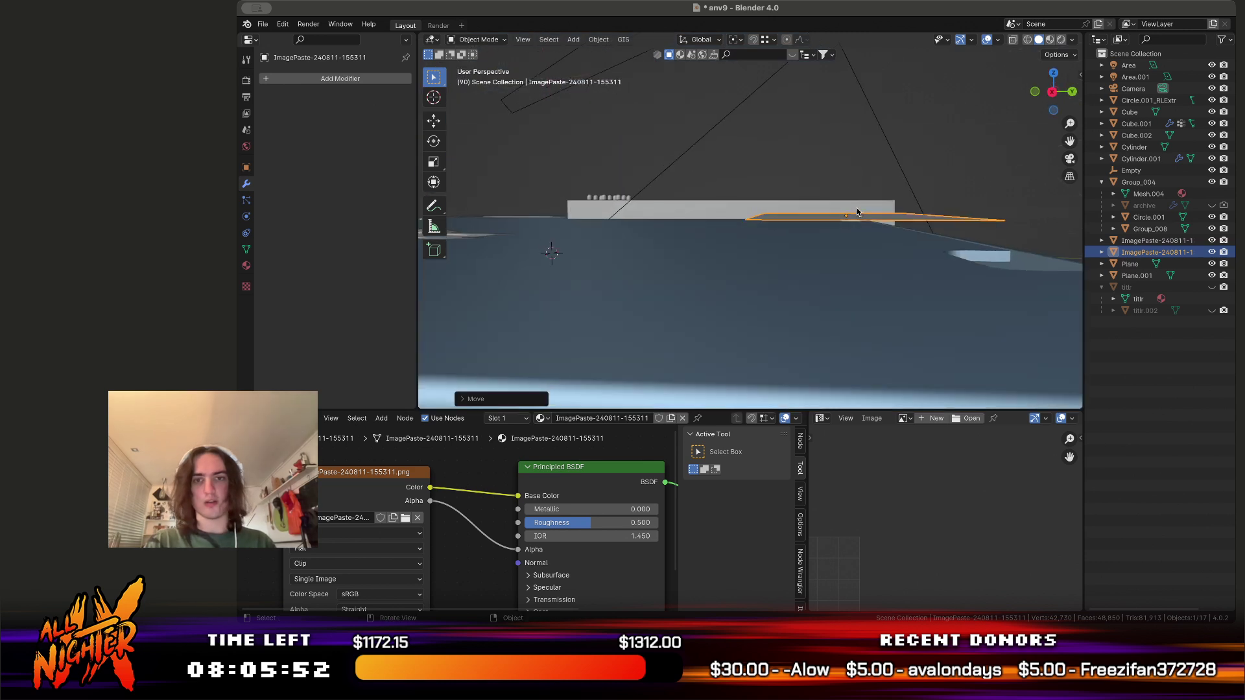
{"action": "key", "text": "g"}
{"action": "key", "text": "z"}
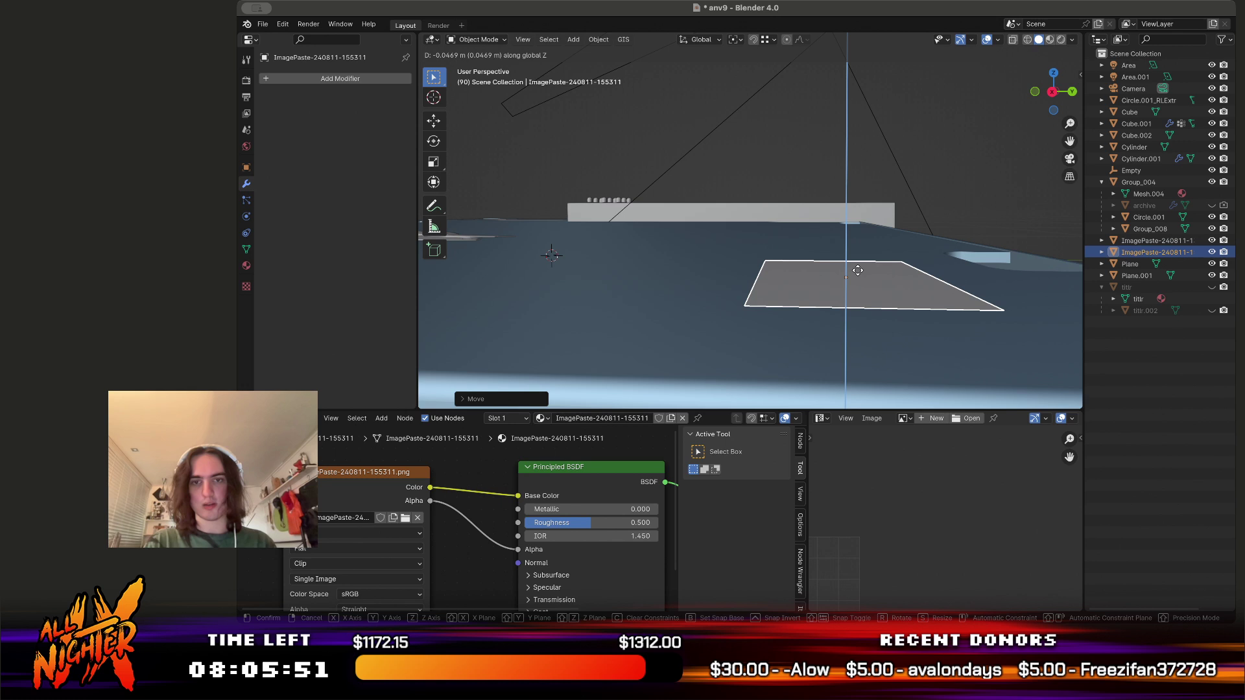
{"action": "left_click", "coordinate": [1075, 159]}
Set a render region around the logo plane and switch the viewport to rendered shading
{"action": "key", "text": "ctrl+b"}
{"action": "left_click_drag", "start_coordinate": [810, 121], "coordinate": [687, 216]}
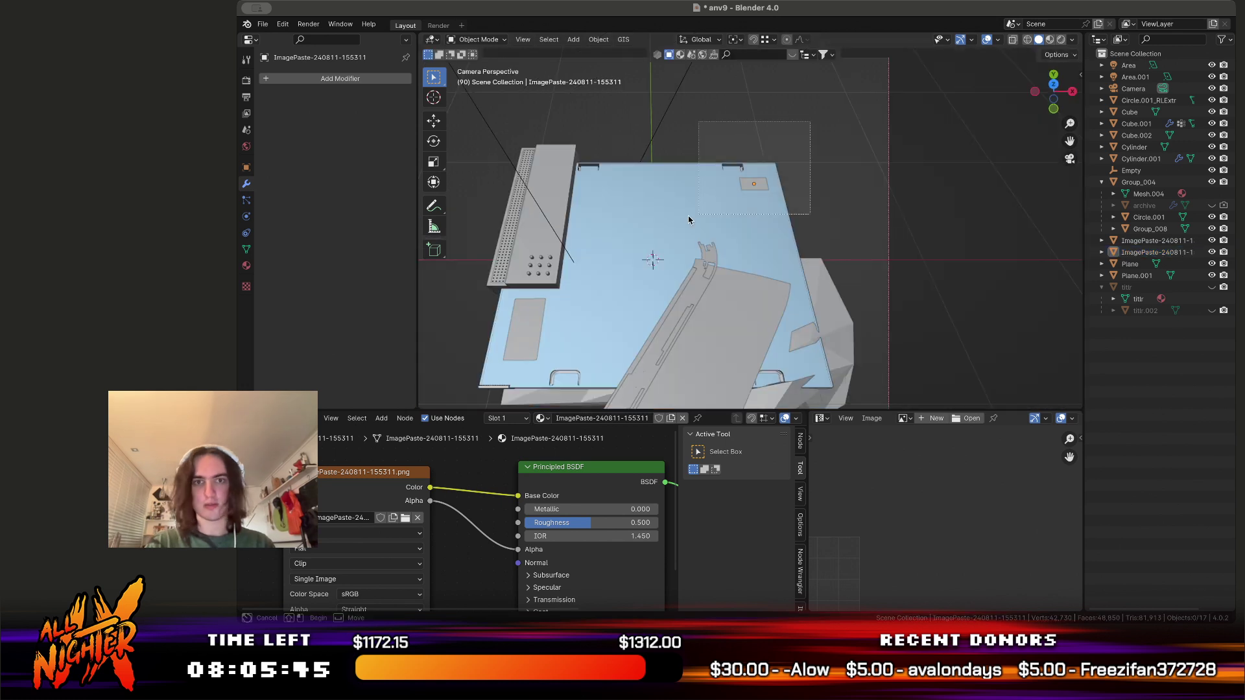
{"action": "key", "text": "z"}
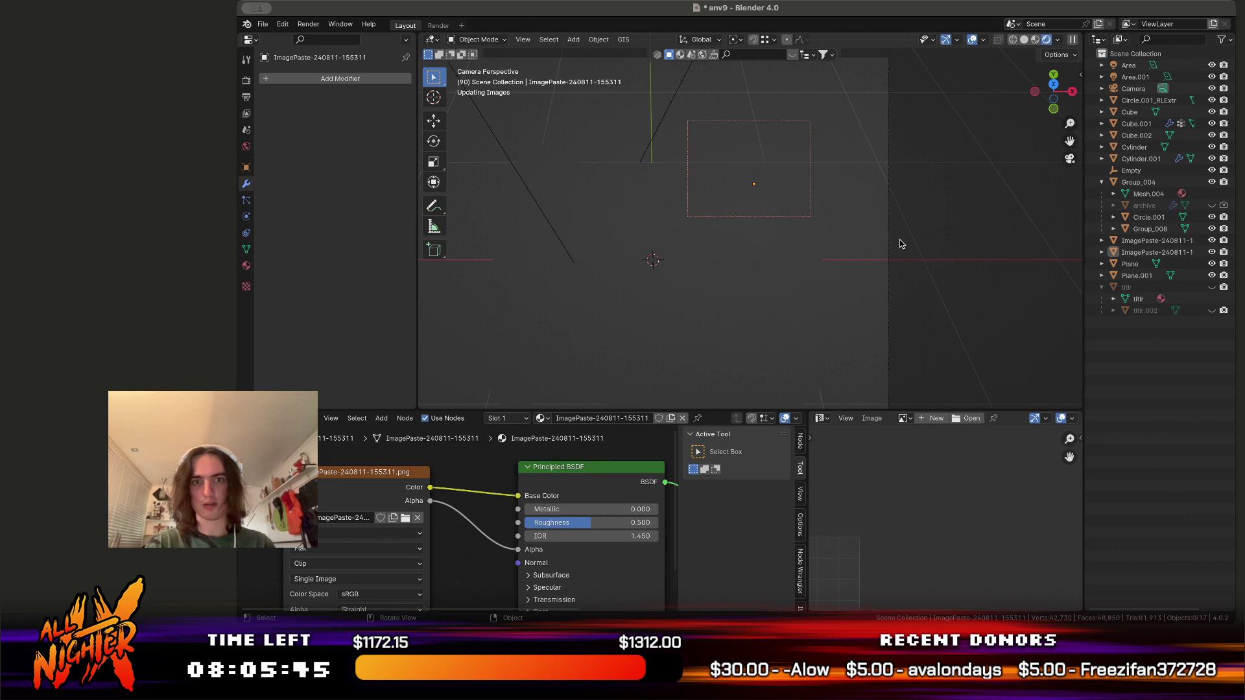
Move the logo plane horizontally beside the barcode plane at the case's near corner, about -1.38 m by -1.36 m, and check its render
{"action": "left_click", "coordinate": [753, 183], "text": "shift"}
{"action": "middle_click_drag", "start_coordinate": [694, 234], "coordinate": [785, 166], "text": "shift"}
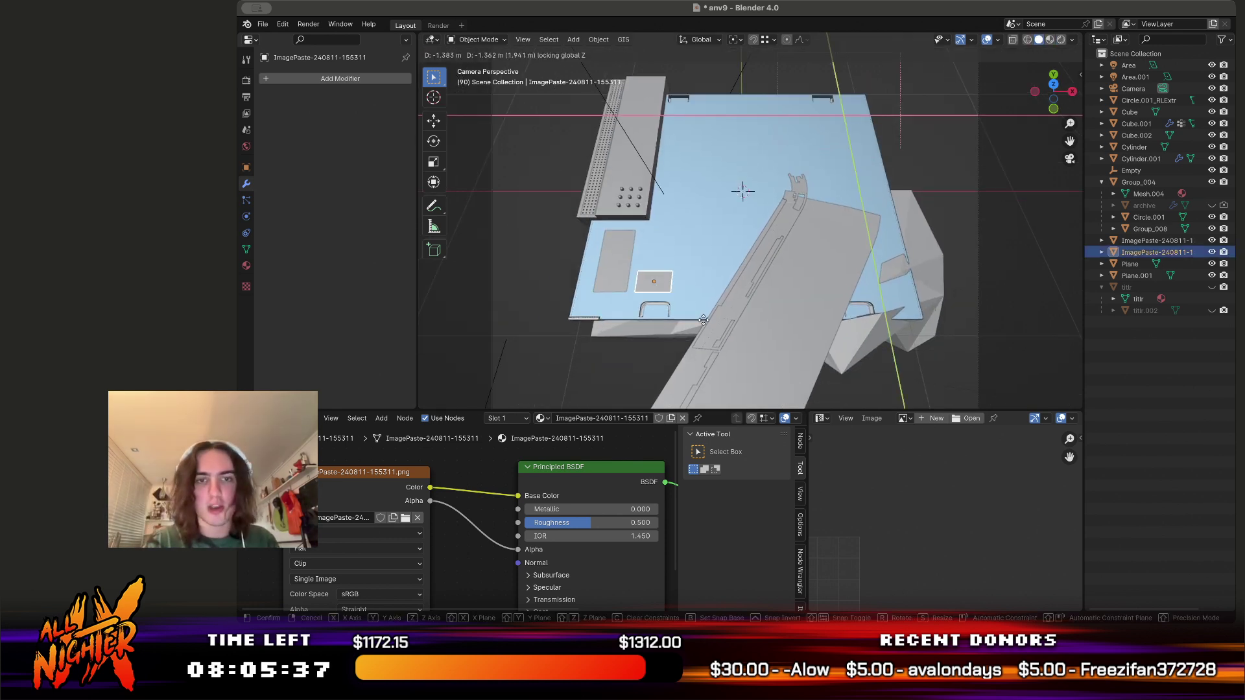
{"action": "left_click", "coordinate": [759, 220]}
{"action": "middle_click_drag", "start_coordinate": [759, 220], "coordinate": [842, 189], "text": "shift"}
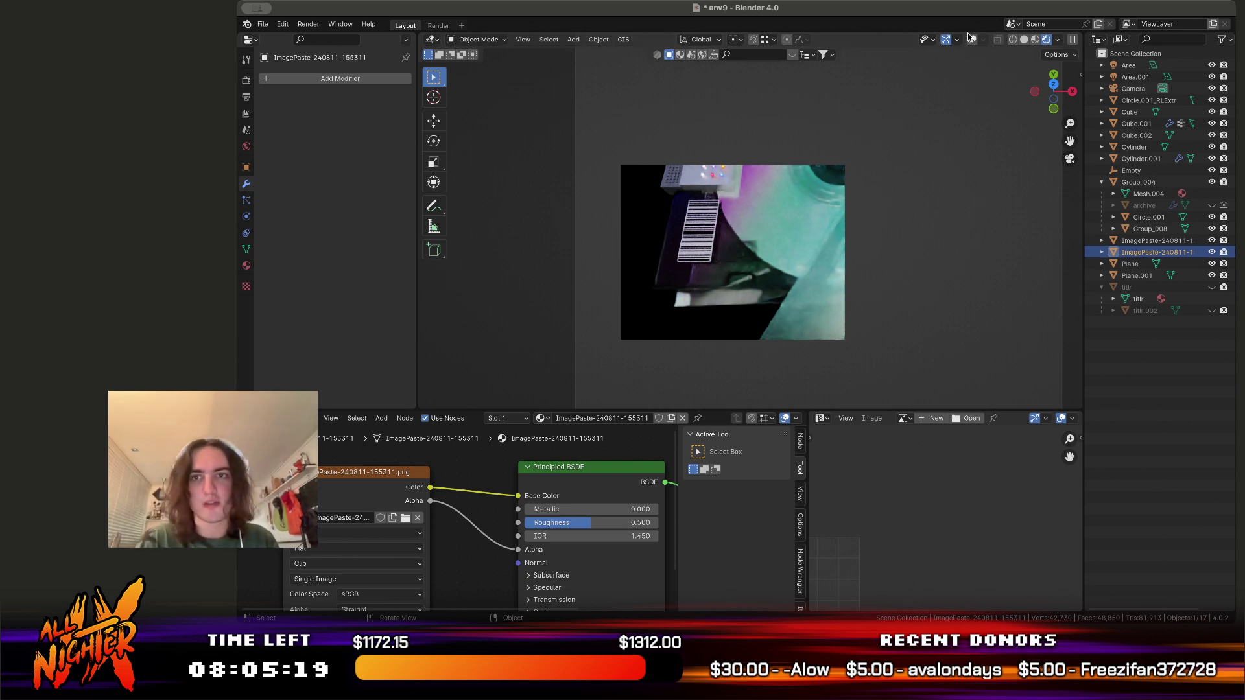
Insert an Invert Color node between the logo image's color output and the Principled BSDF's Base Color
{"action": "key", "text": "shift+a"}
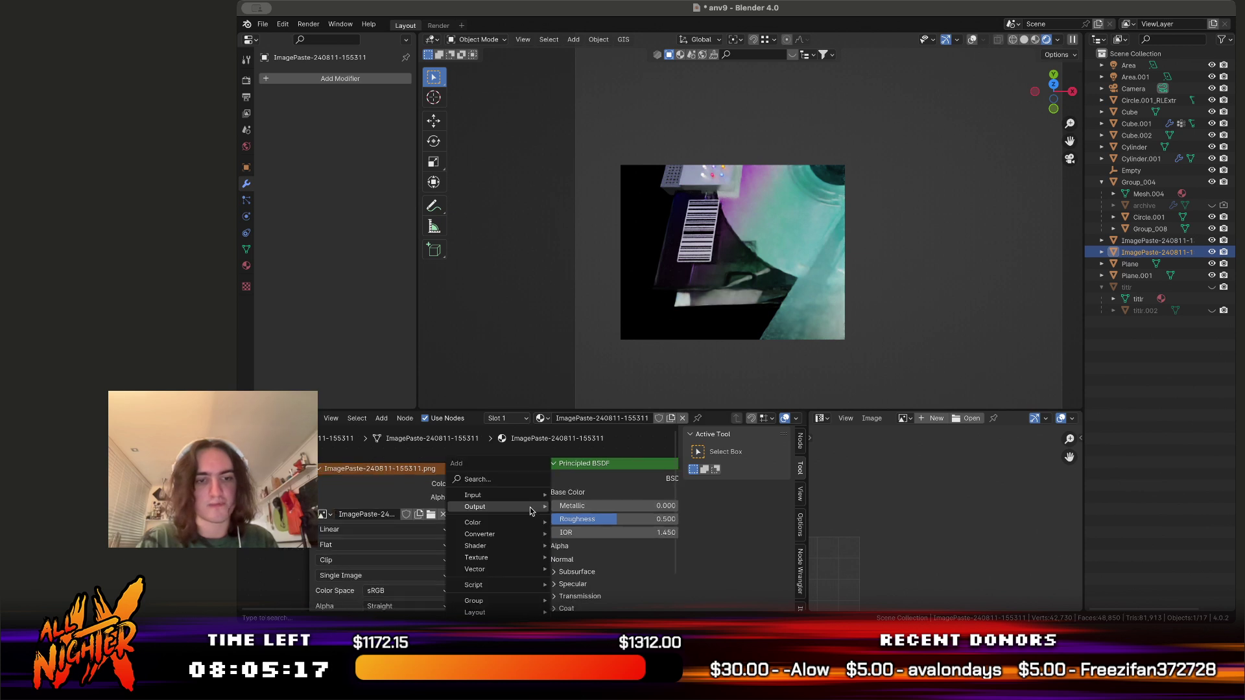
{"action": "type", "text": "inv"}
{"action": "key", "text": "Return"}
{"action": "left_click", "coordinate": [508, 464]}
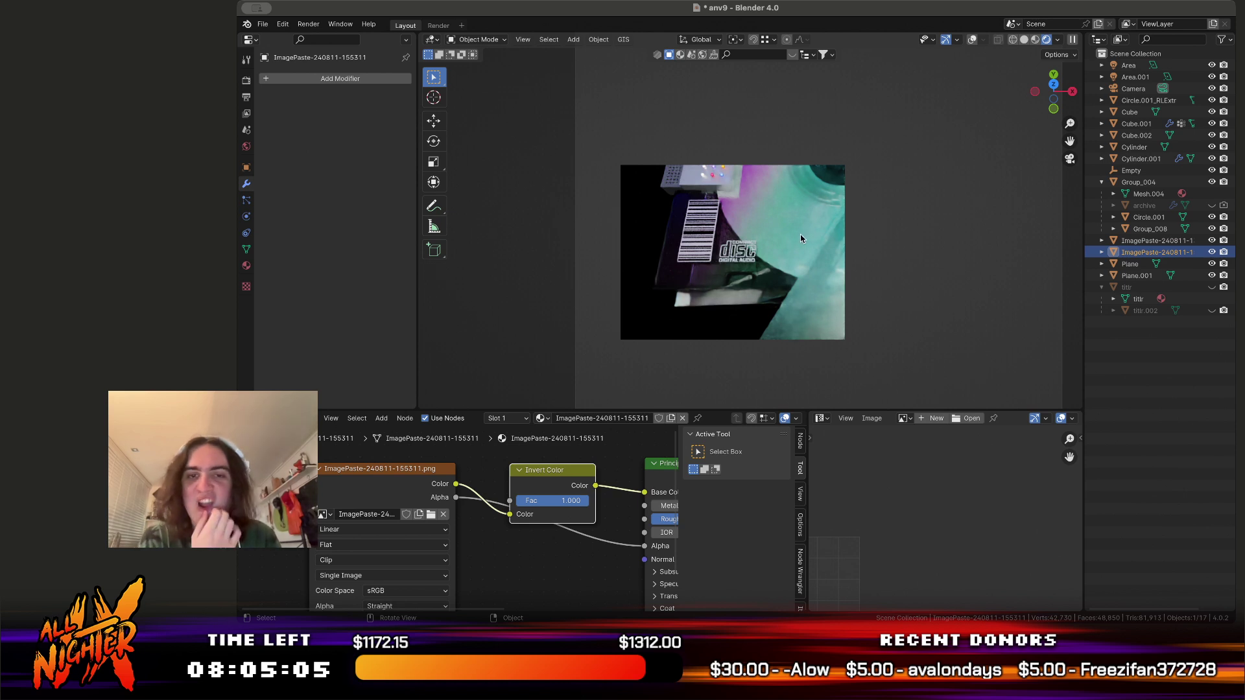
Return the viewport to solid shading and save the file
{"action": "left_click", "coordinate": [1023, 40]}
{"action": "key", "text": "ctrl+s"}
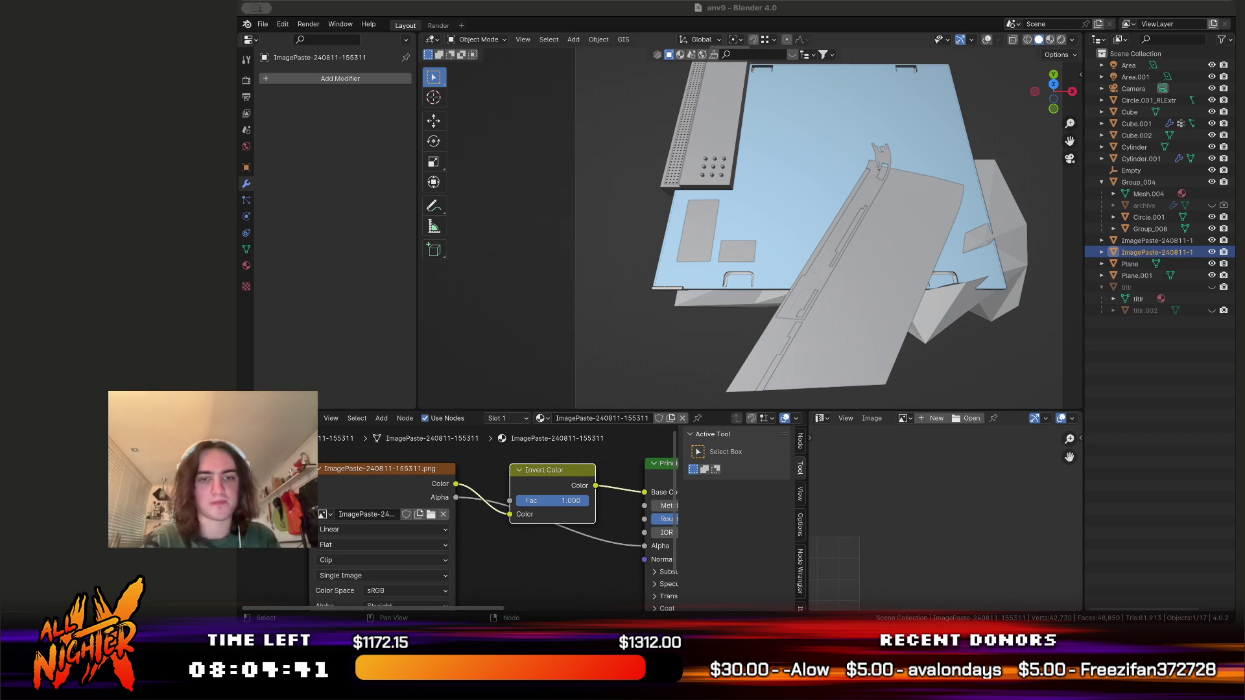
{"action": "left_click", "coordinate": [299, 604]}
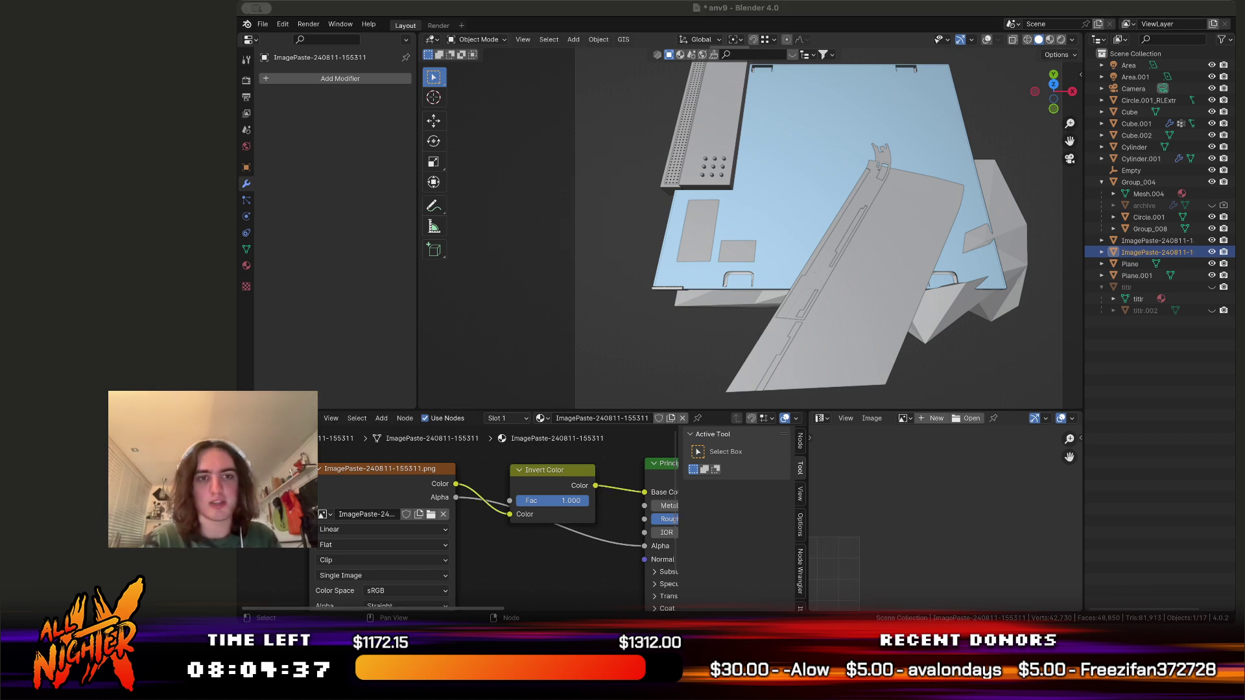
Deselect everything, add a text object with viewport overlays shown, and change its text to FORM
{"action": "key", "text": "alt+a"}
{"action": "key", "text": "shift+a"}
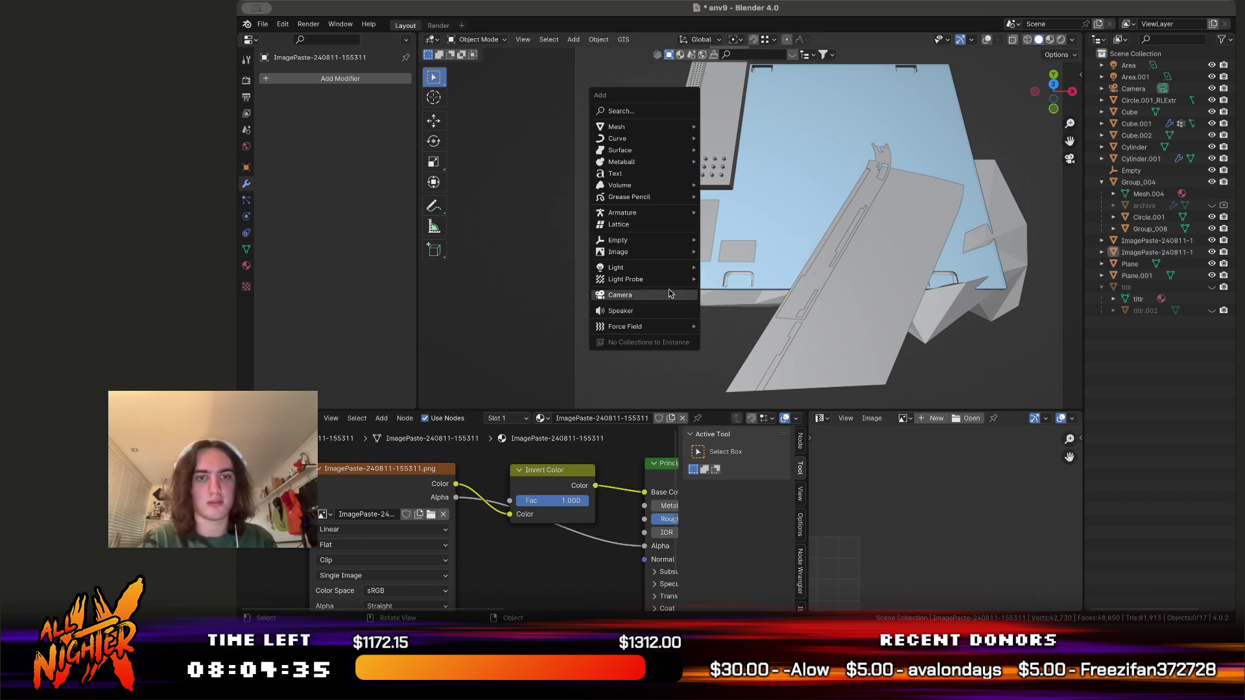
{"action": "left_click", "coordinate": [674, 173]}
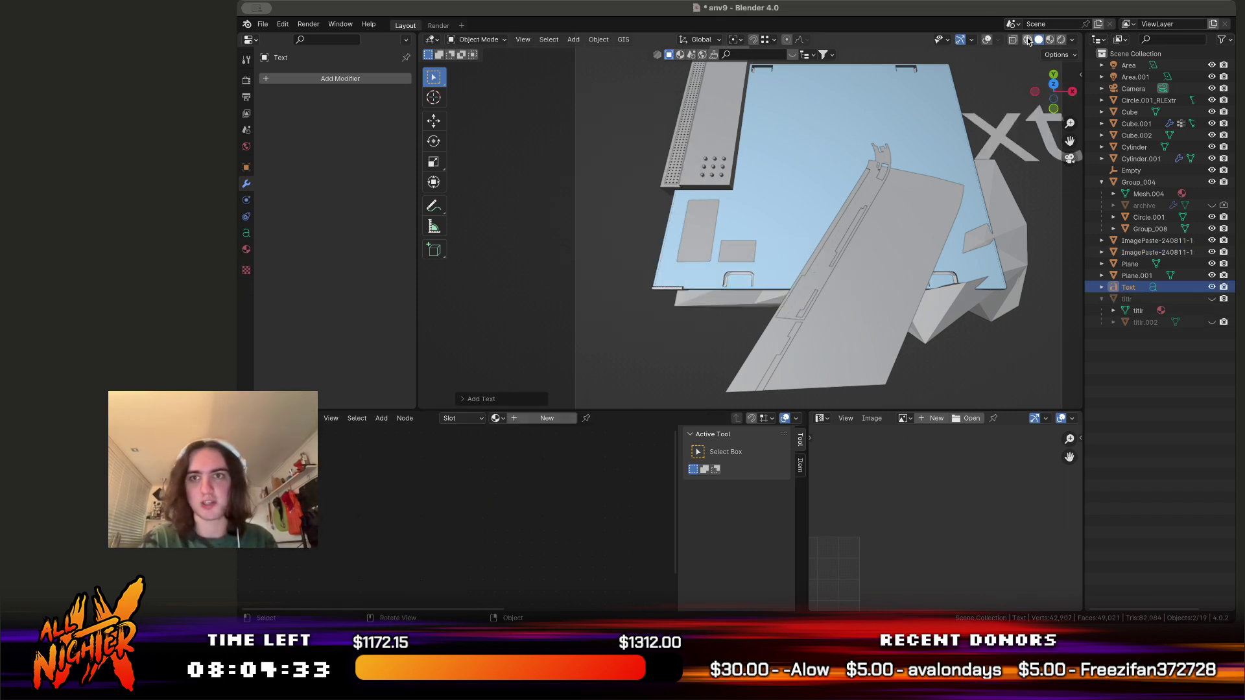
{"action": "left_click", "coordinate": [986, 39]}
{"action": "key", "text": "Tab"}
{"action": "key", "text": "BackSpace"}
{"action": "key", "text": "BackSpace"}
{"action": "key", "text": "BackSpace"}
{"action": "key", "text": "BackSpace"}
{"action": "type", "text": "FOR"}
{"action": "key", "text": "Tab"}
Raise the FORM text along Z above the case surface and open its font settings
{"action": "middle_click_drag", "start_coordinate": [995, 170], "coordinate": [942, 186]}
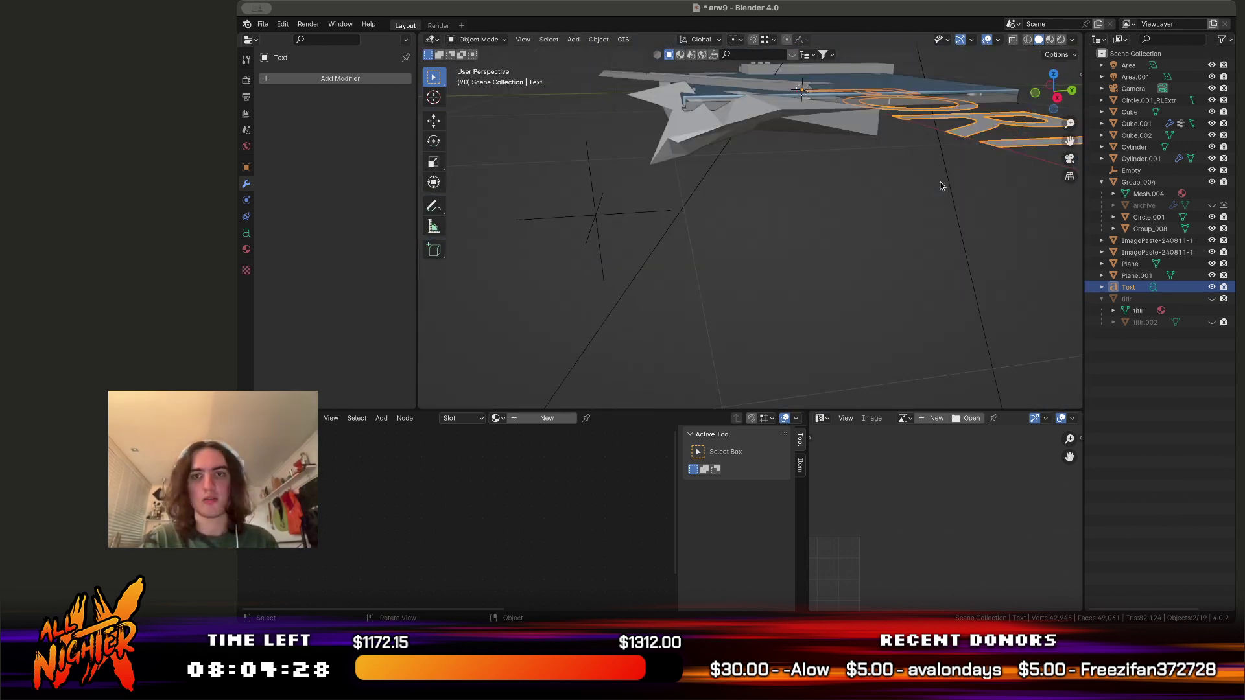
{"action": "key", "text": "g"}
{"action": "key", "text": "z"}
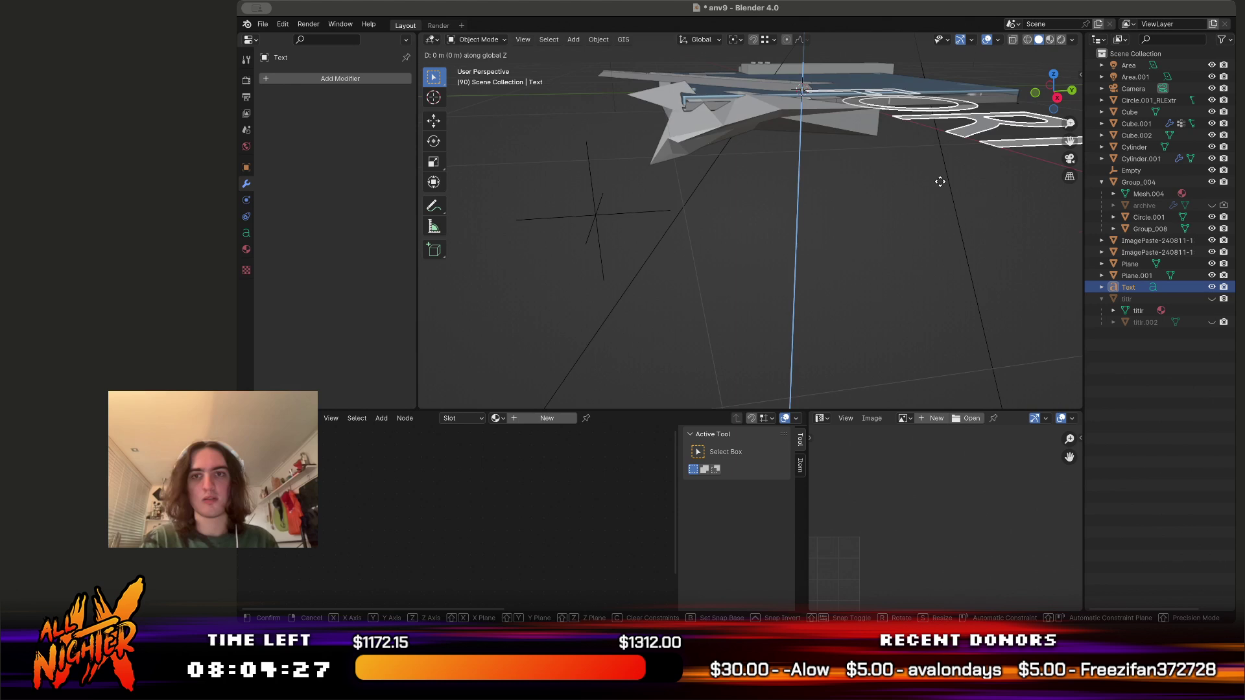
{"action": "left_click", "coordinate": [940, 181]}
{"action": "key", "text": "KP_Decimal"}
{"action": "left_click", "coordinate": [247, 235]}
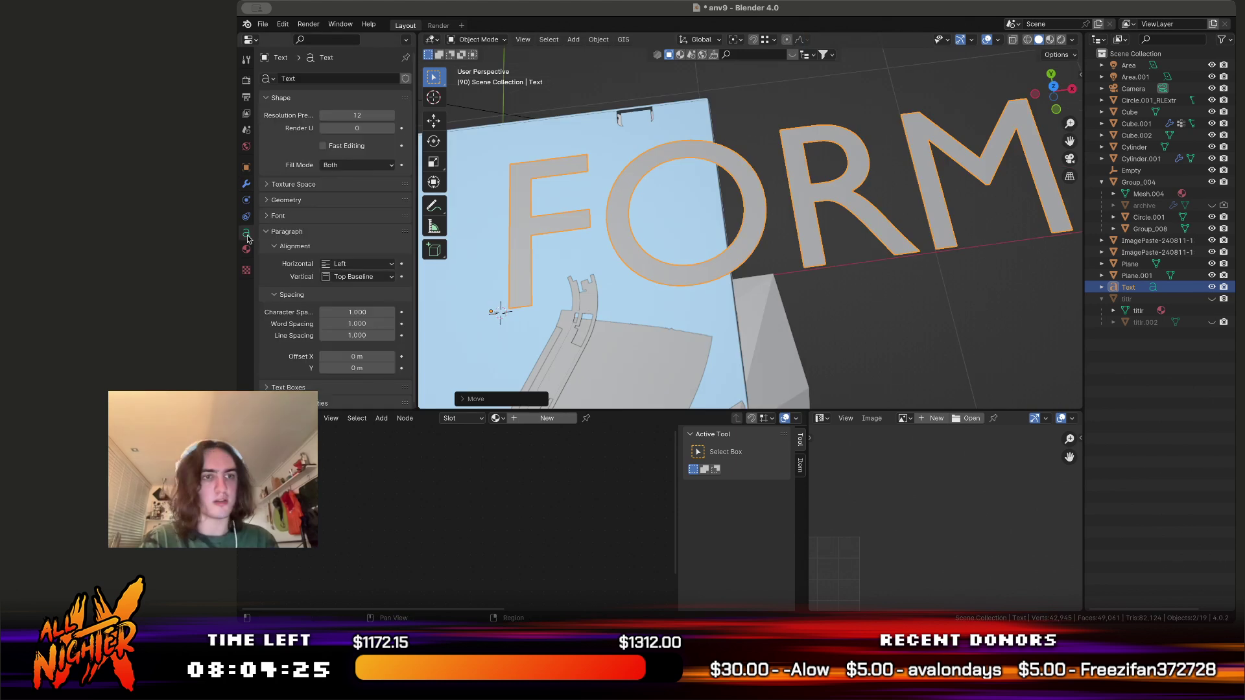
{"action": "left_click", "coordinate": [279, 216]}
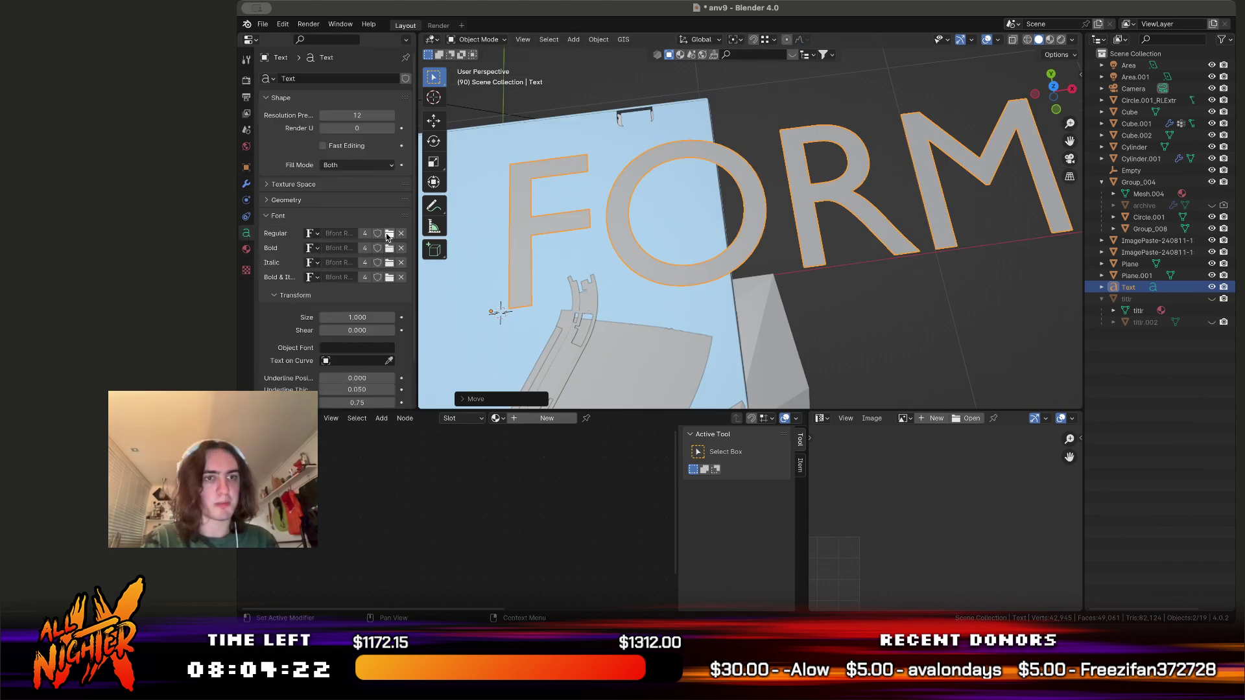
{"action": "left_click", "coordinate": [389, 234]}
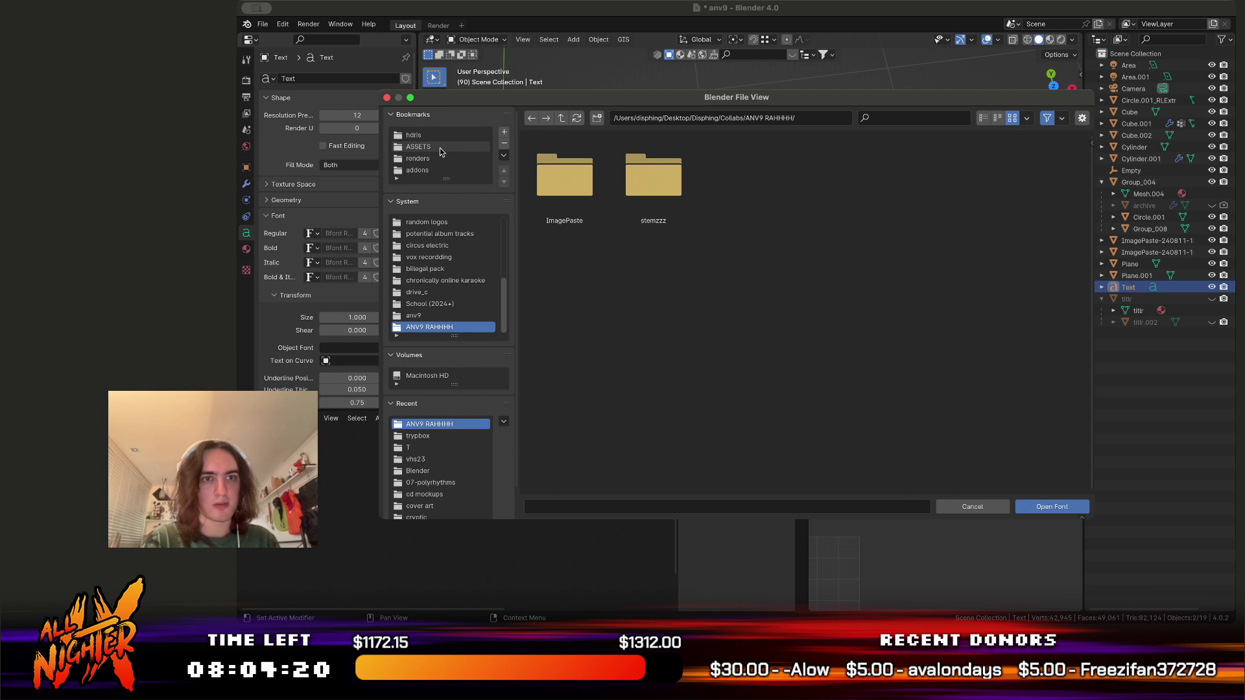
{"action": "scroll", "coordinate": [447, 268], "scroll_direction": "down", "scroll_amount": 2}
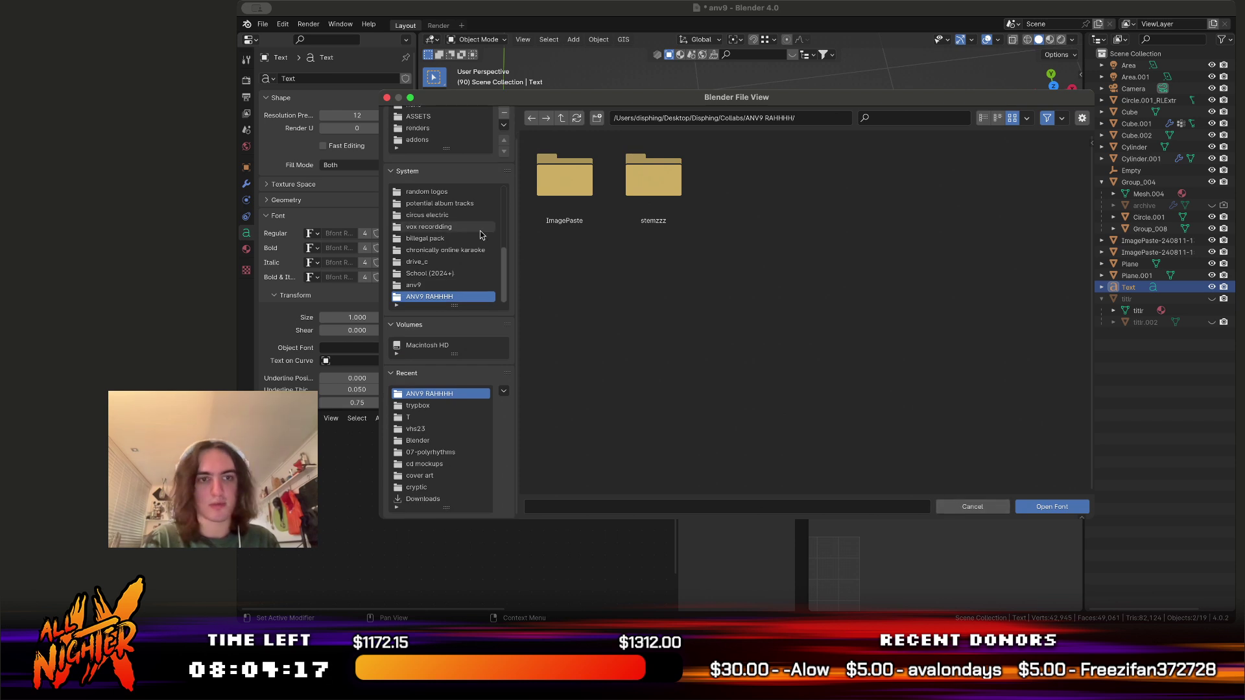
{"action": "left_click", "coordinate": [1000, 510]}
{"action": "middle_click_drag", "start_coordinate": [750, 272], "coordinate": [713, 237]}
{"action": "scroll", "coordinate": [750, 246], "scroll_direction": "down", "scroll_amount": 2}
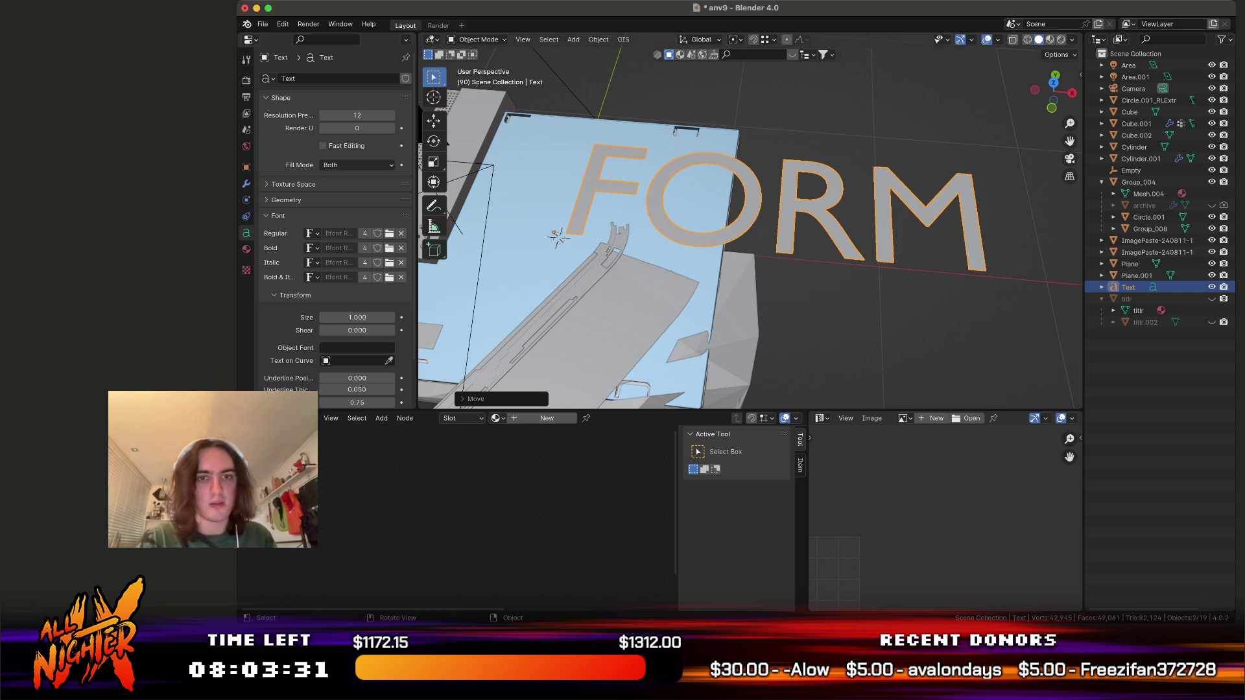
Load Arial Bold.ttf from /System/Library/Fonts/Supplemental as the FORM text's regular font
{"action": "left_click", "coordinate": [390, 232]}
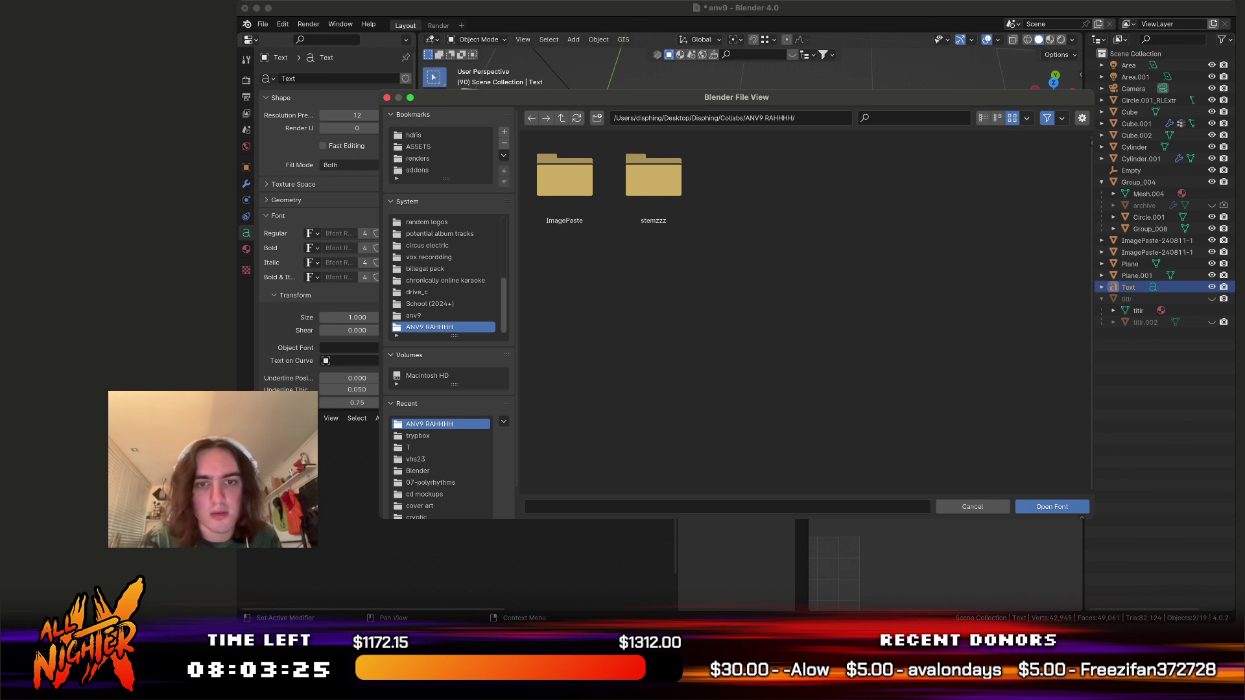
{"action": "left_click", "coordinate": [700, 118]}
{"action": "type", "text": "/System/Library/Fonts/Supplemental/Arial Bold.ttf"}
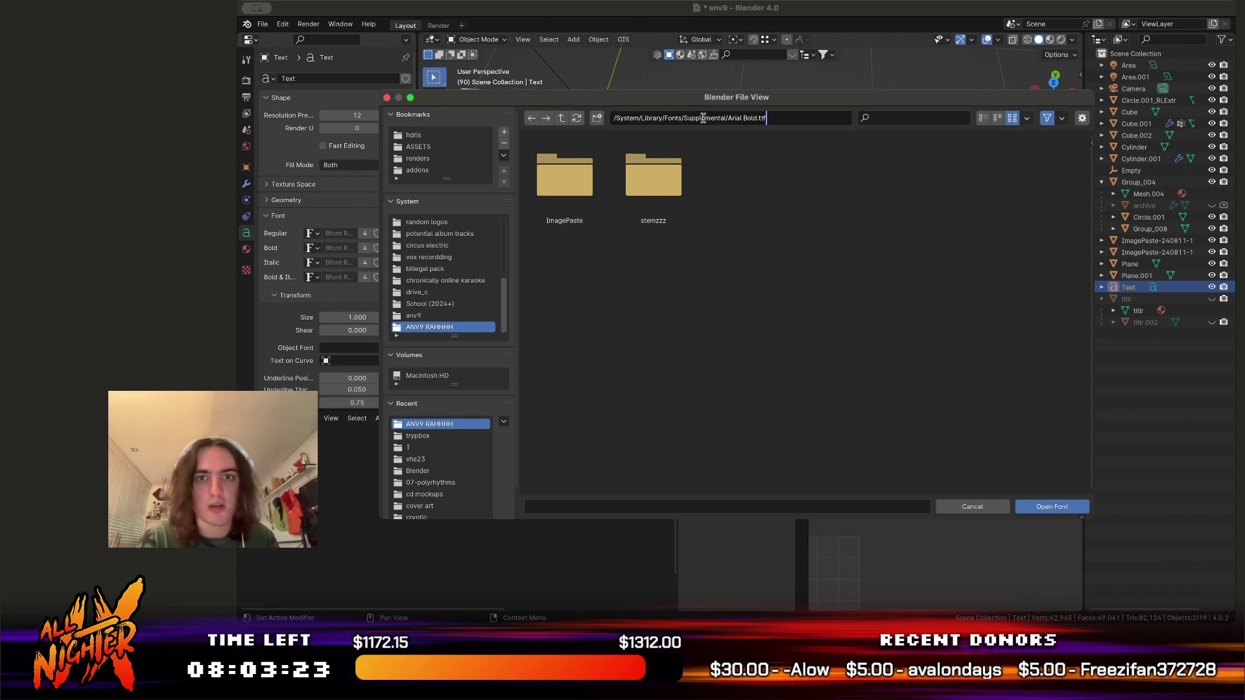
{"action": "key", "text": "Return"}
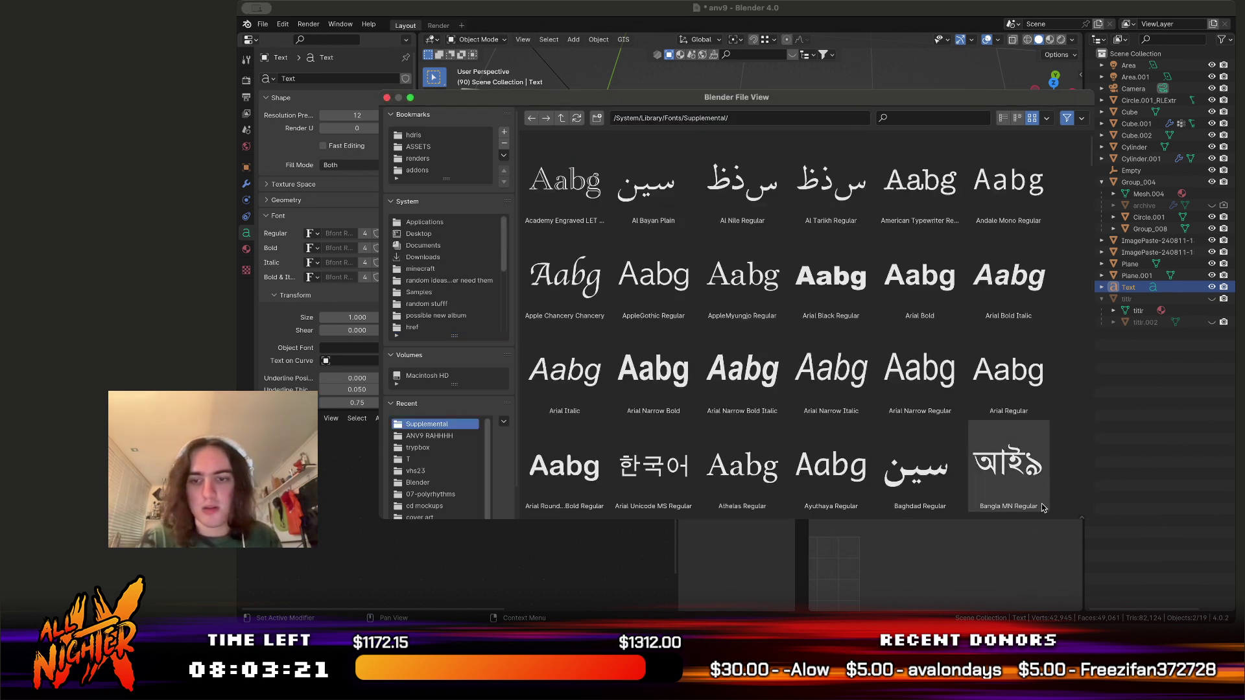
{"action": "key", "text": "Return"}
Scale down the FORM text, place it on the case just above the logo plane, and rotate it slightly
{"action": "scroll", "coordinate": [868, 227], "scroll_direction": "down", "scroll_amount": 5}
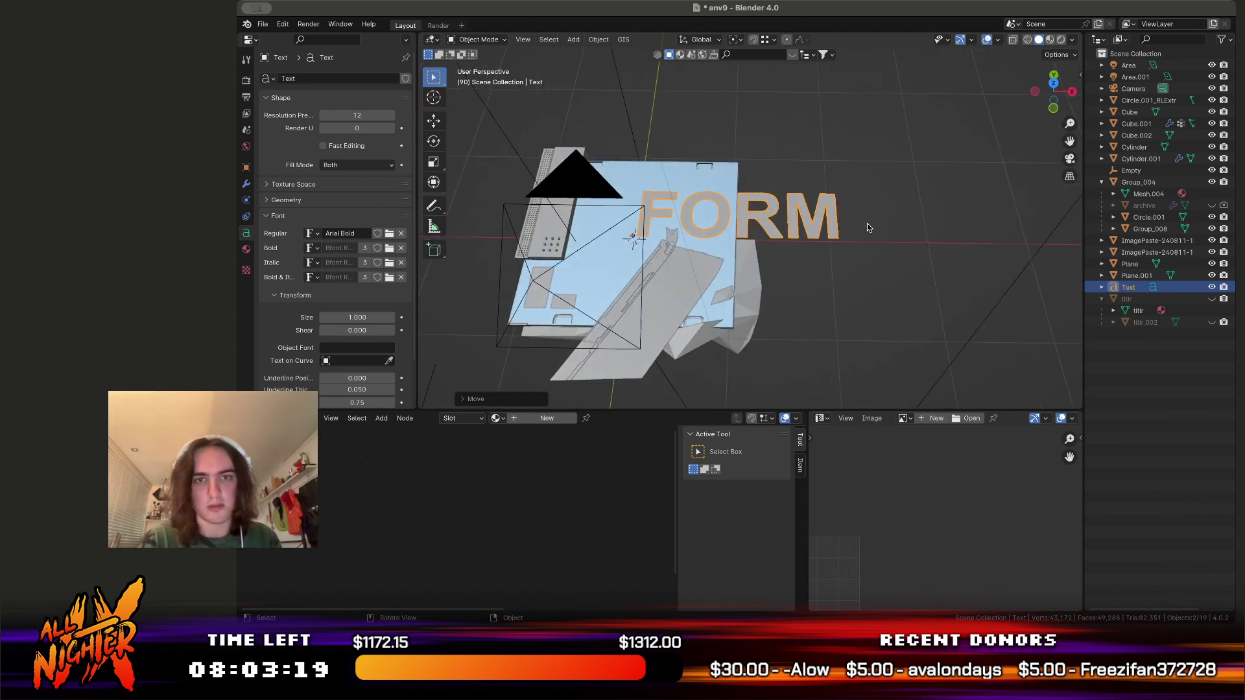
{"action": "scroll", "coordinate": [867, 224], "scroll_direction": "down", "scroll_amount": 5}
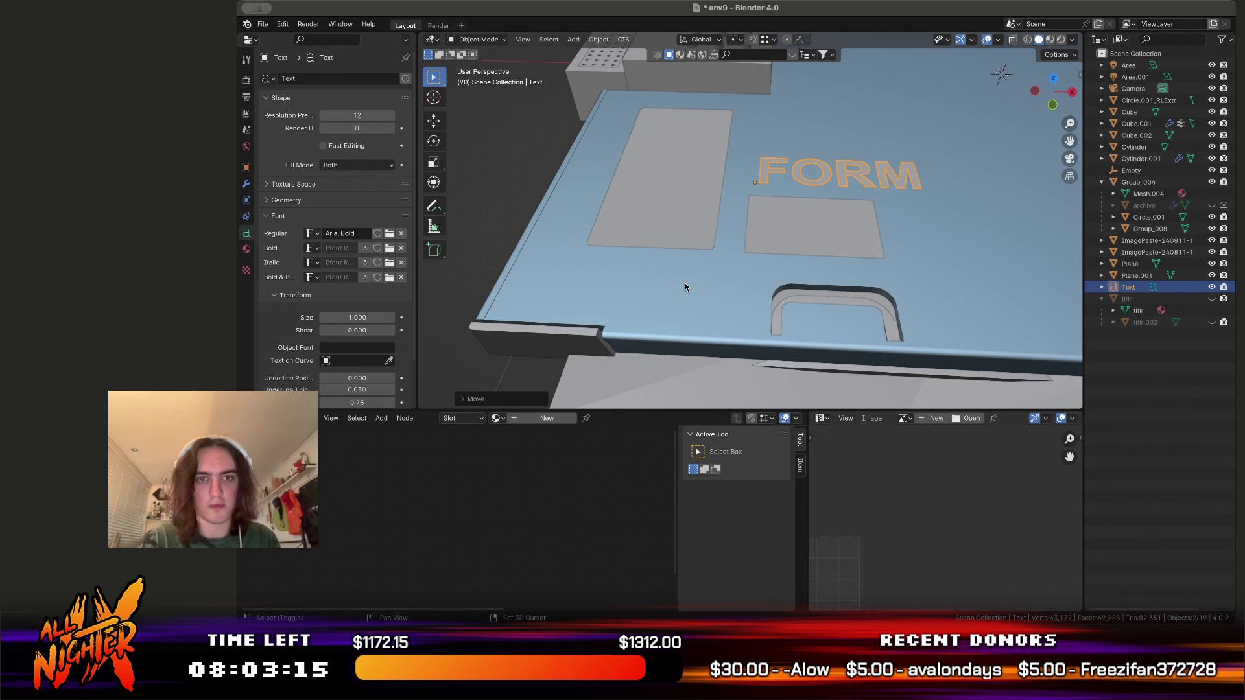
{"action": "middle_click_drag", "start_coordinate": [685, 283], "coordinate": [754, 159]}
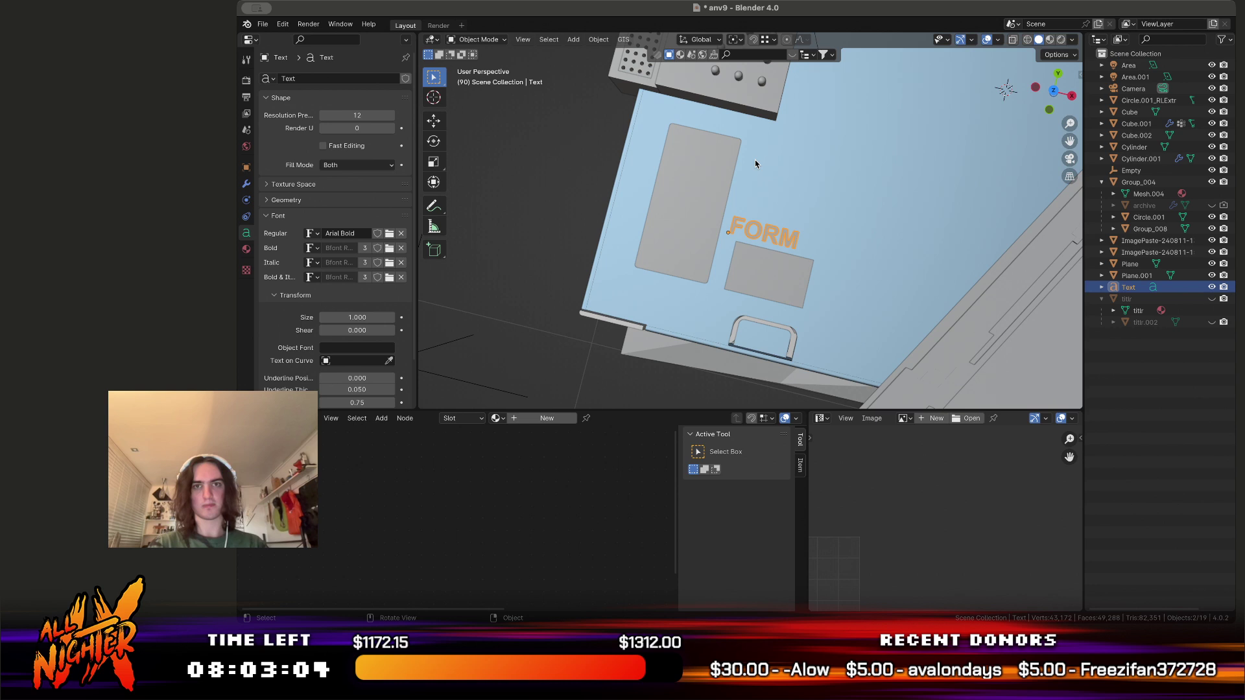
{"action": "middle_click_drag", "start_coordinate": [754, 160], "coordinate": [870, 192]}
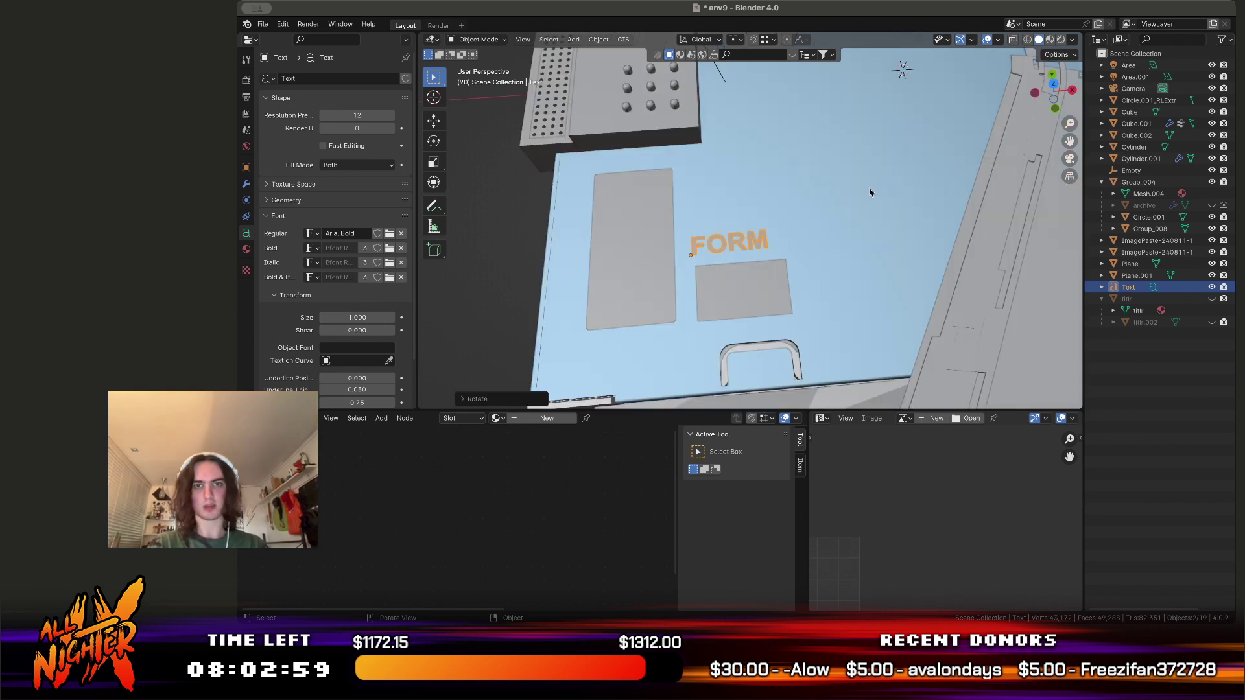